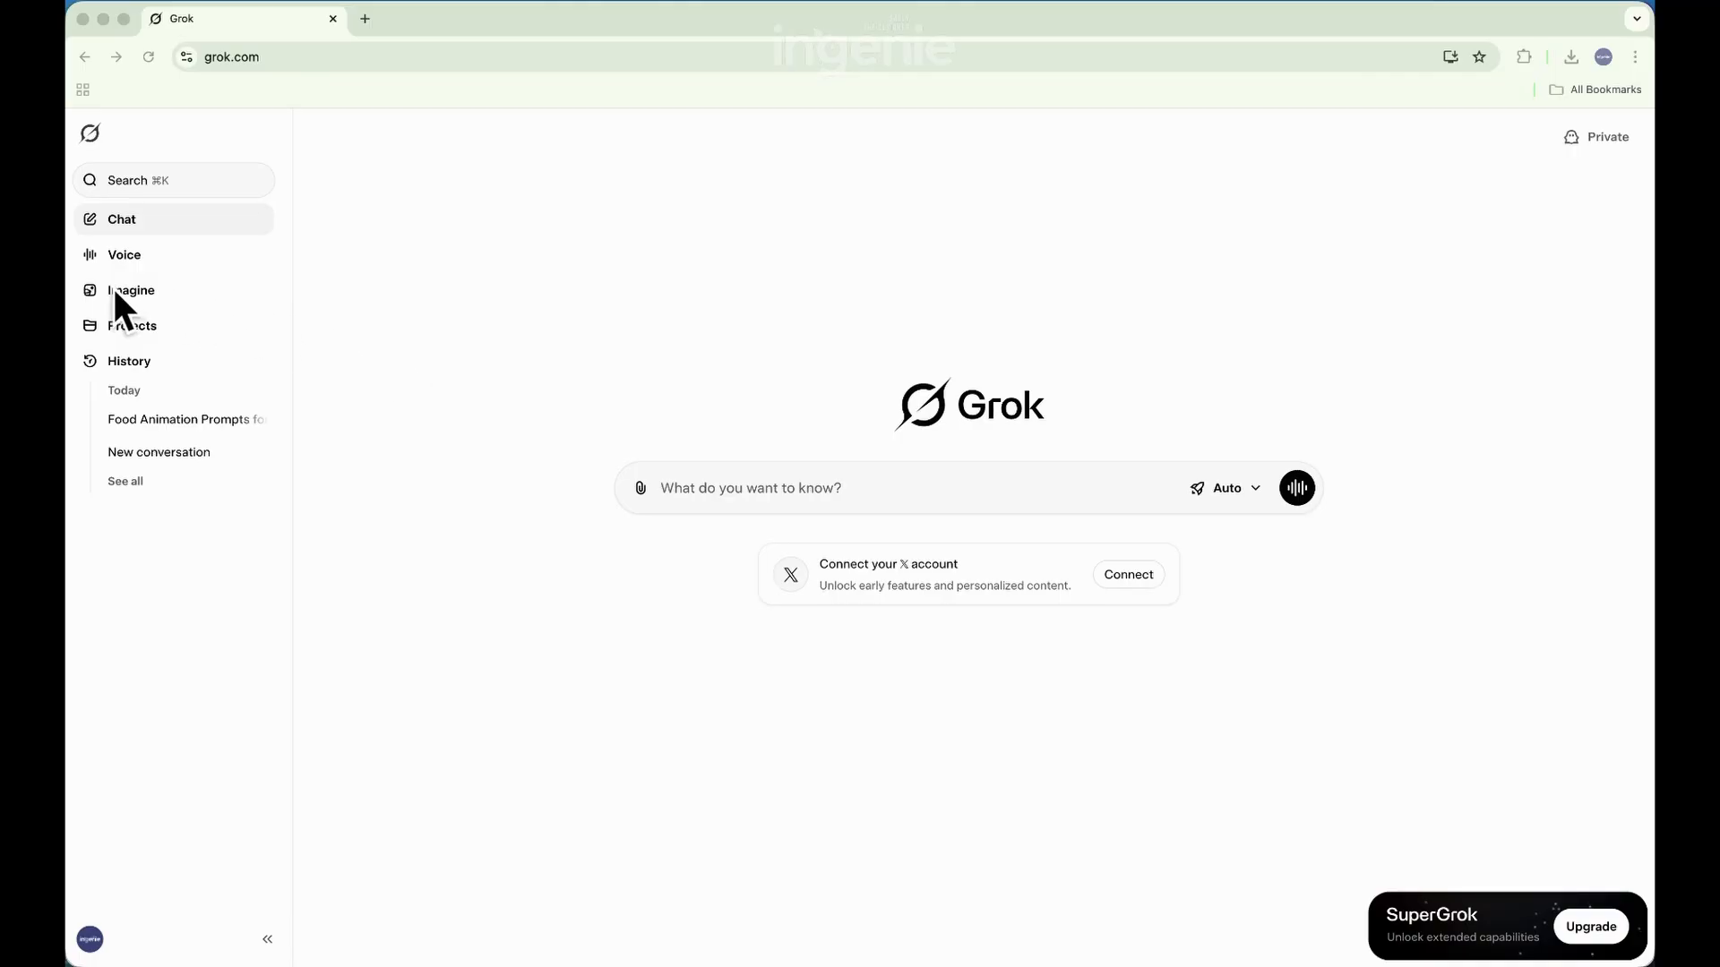
- Open the Imagine section of Grok and set the output type to Video
{"action": "left_click", "coordinate": [314, 298]}
{"action": "left_click", "coordinate": [162, 296]}
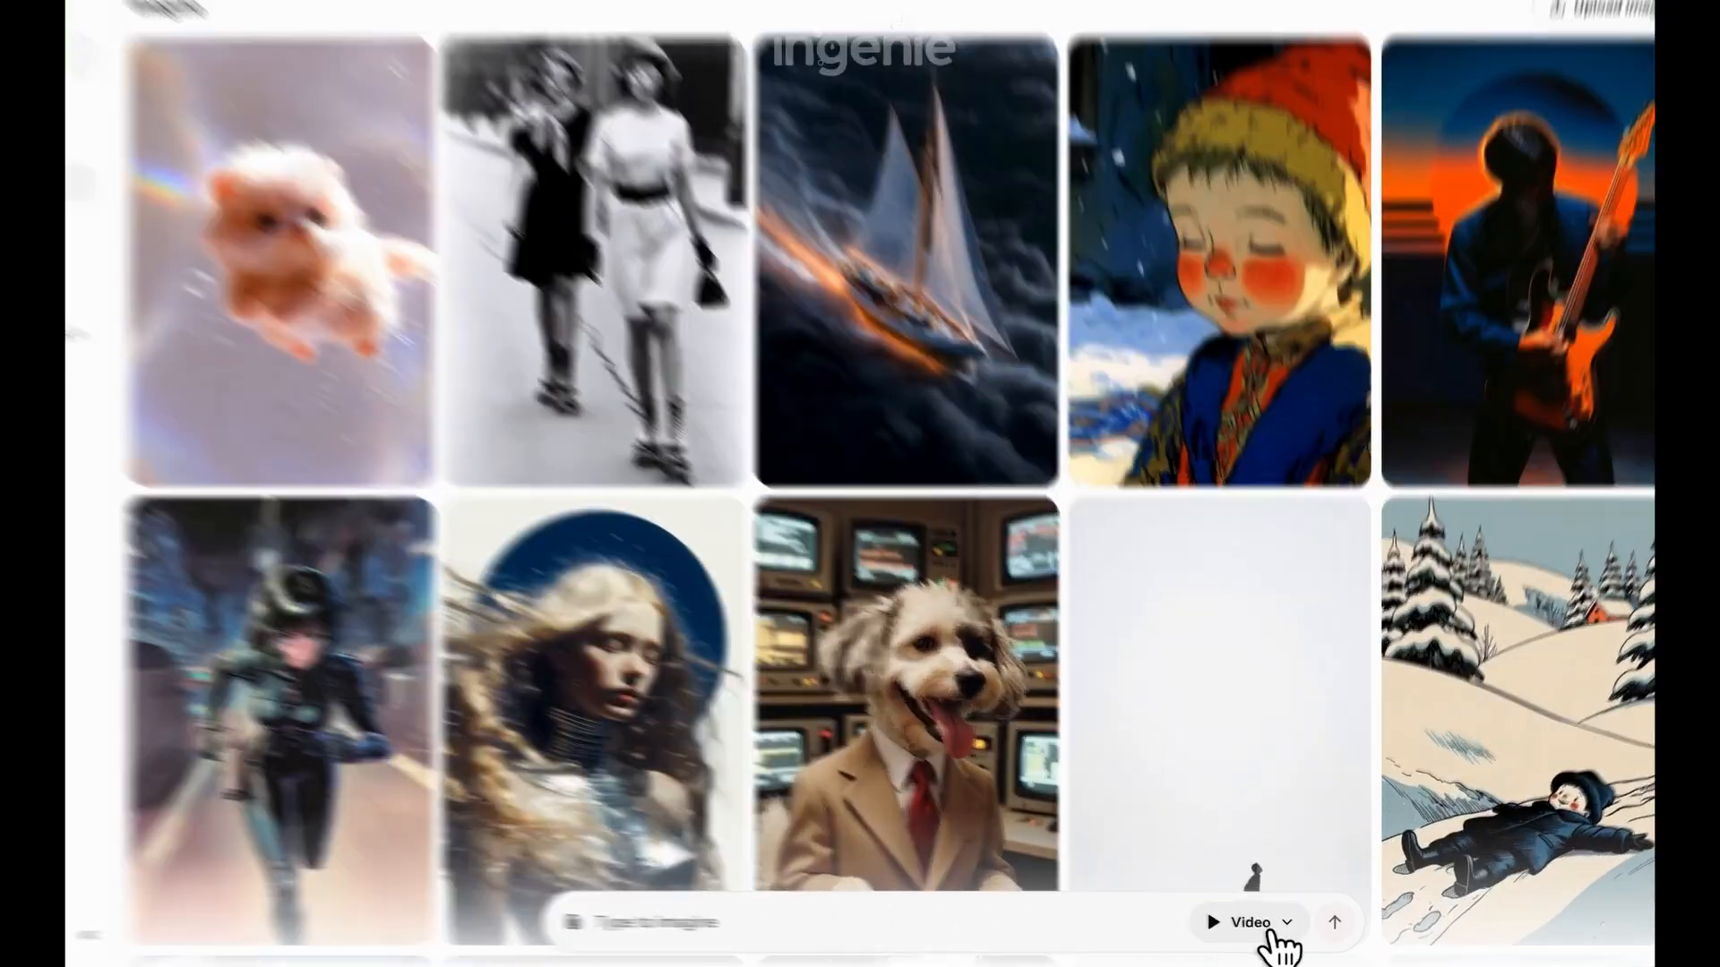
{"action": "left_click", "coordinate": [1287, 923]}
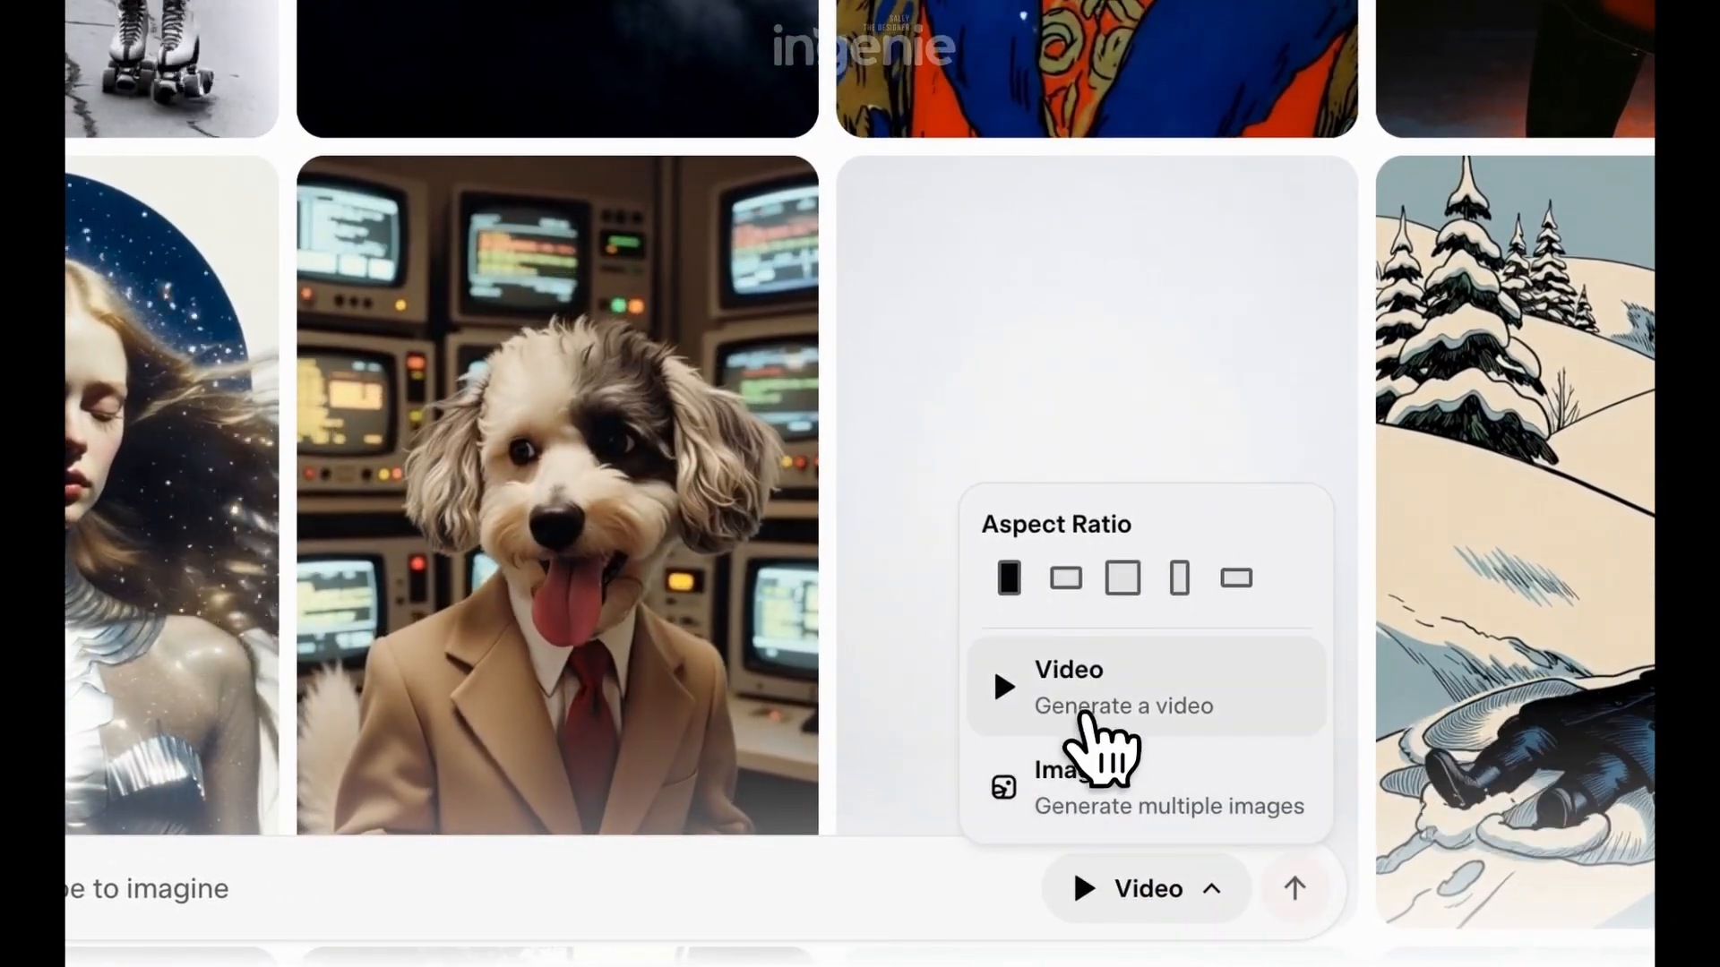
{"action": "left_click", "coordinate": [1258, 701]}
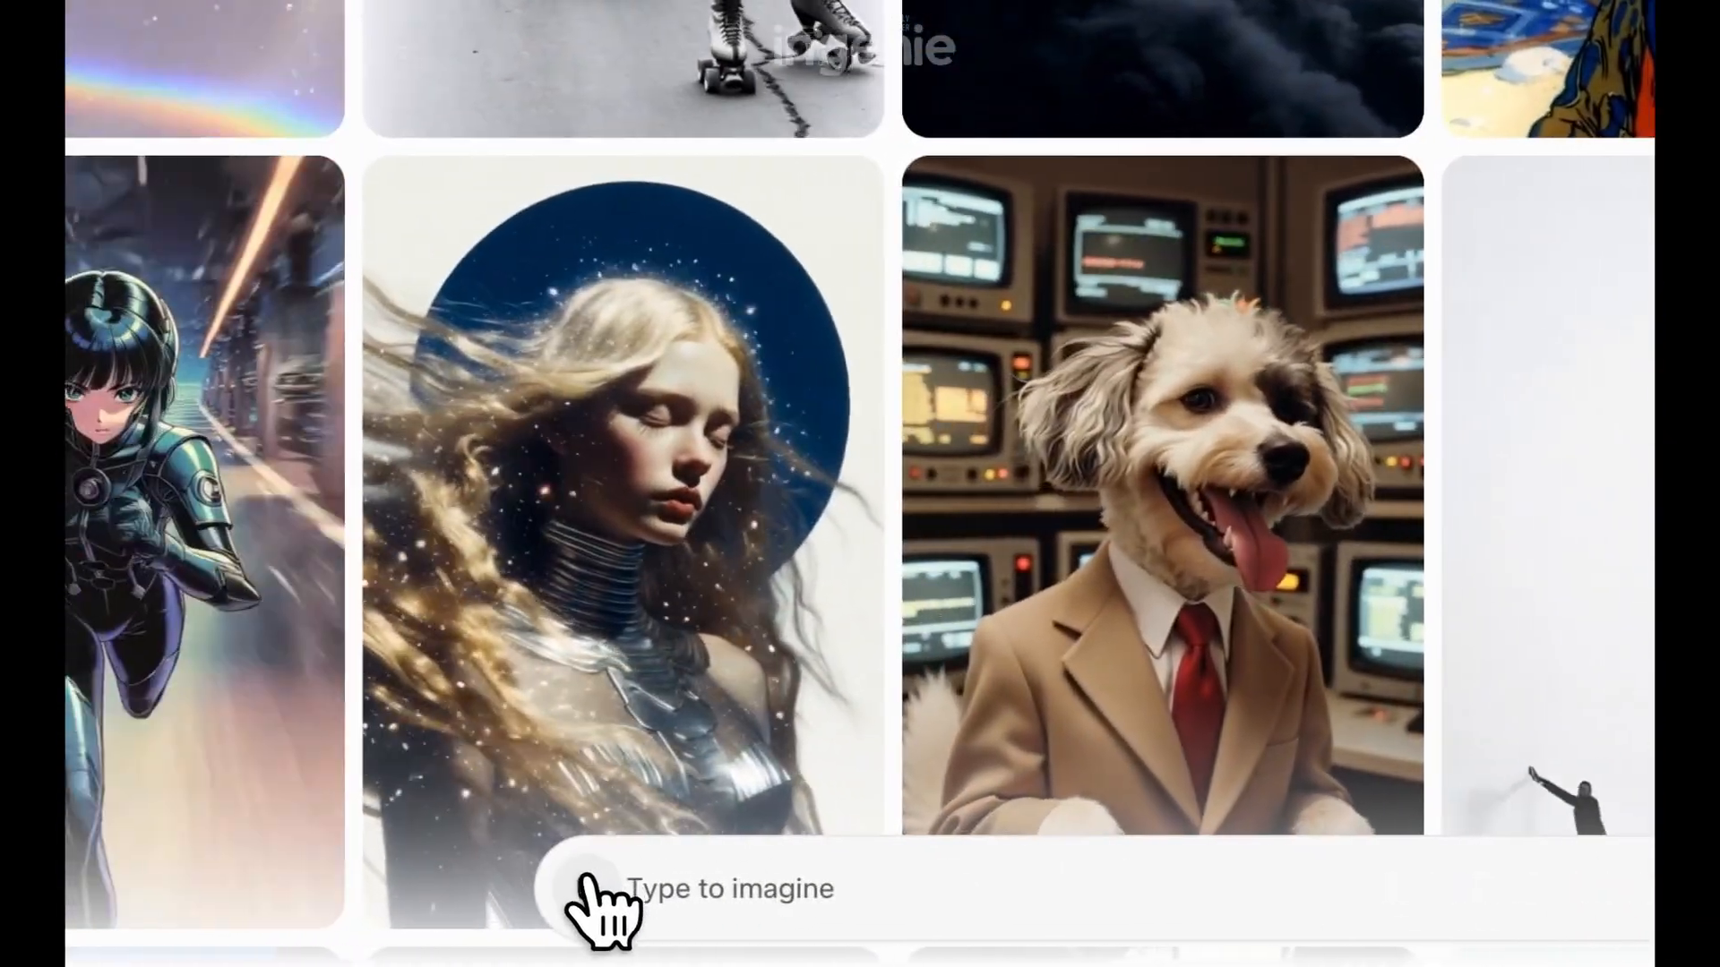
- Attach the image file Fried Chicken.jpeg from the Images folder as the source for the video
{"action": "left_click", "coordinate": [618, 887]}
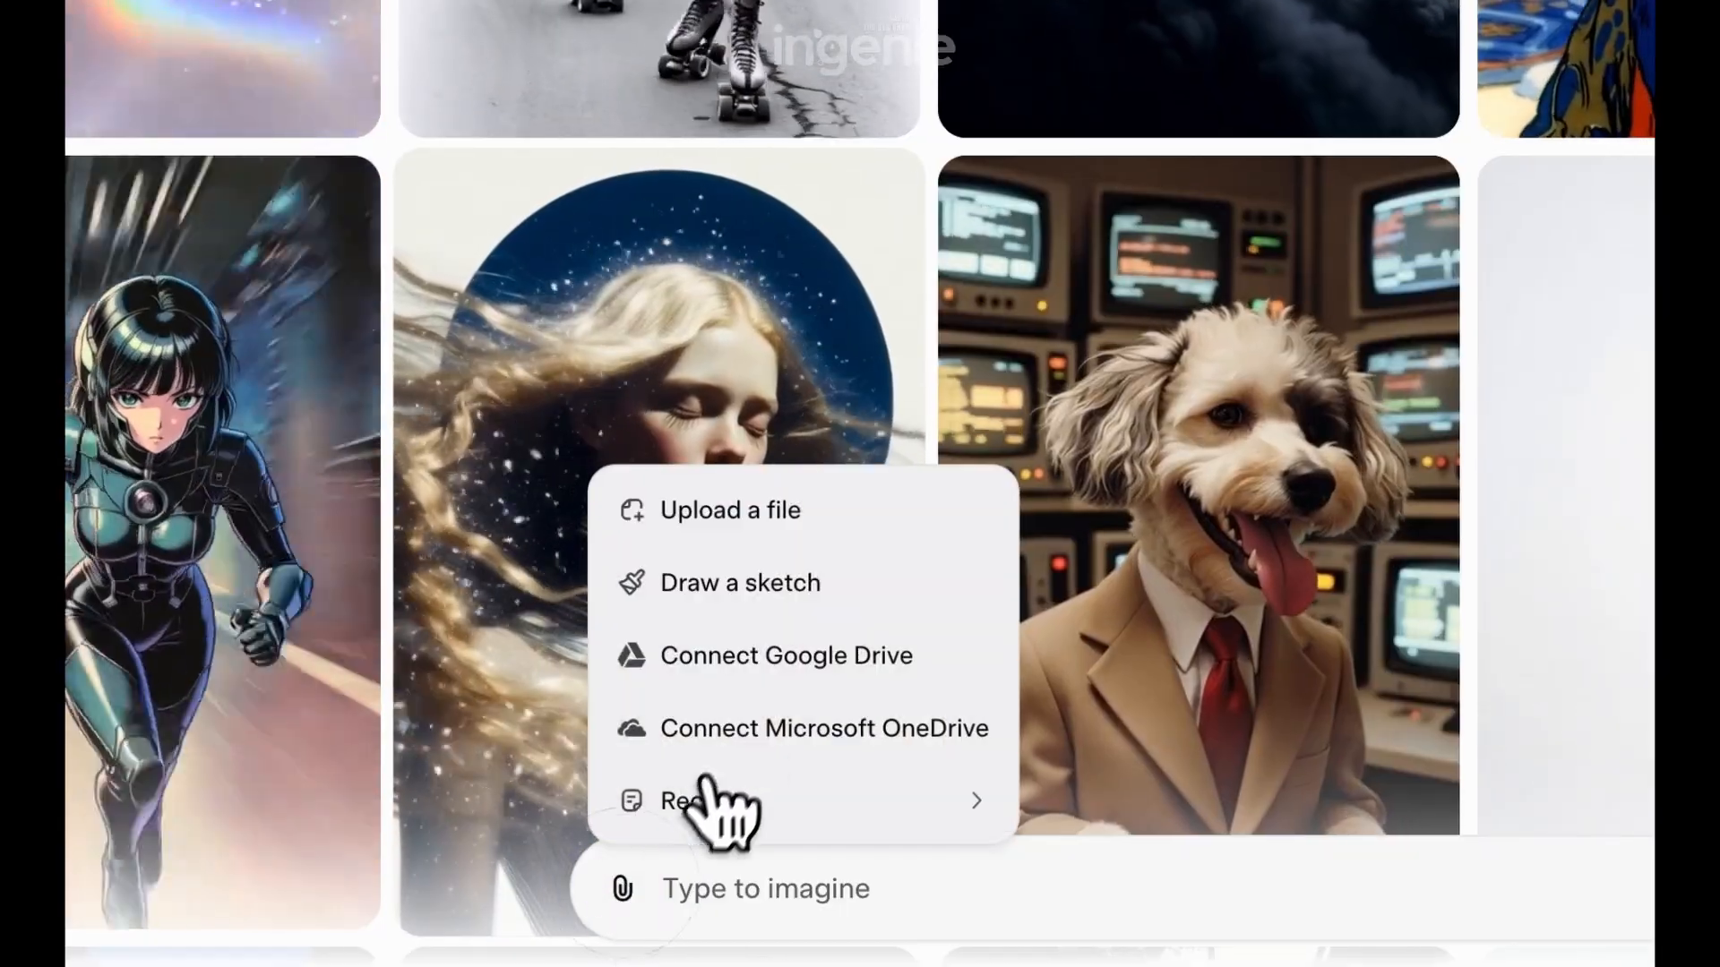
{"action": "left_click", "coordinate": [825, 520]}
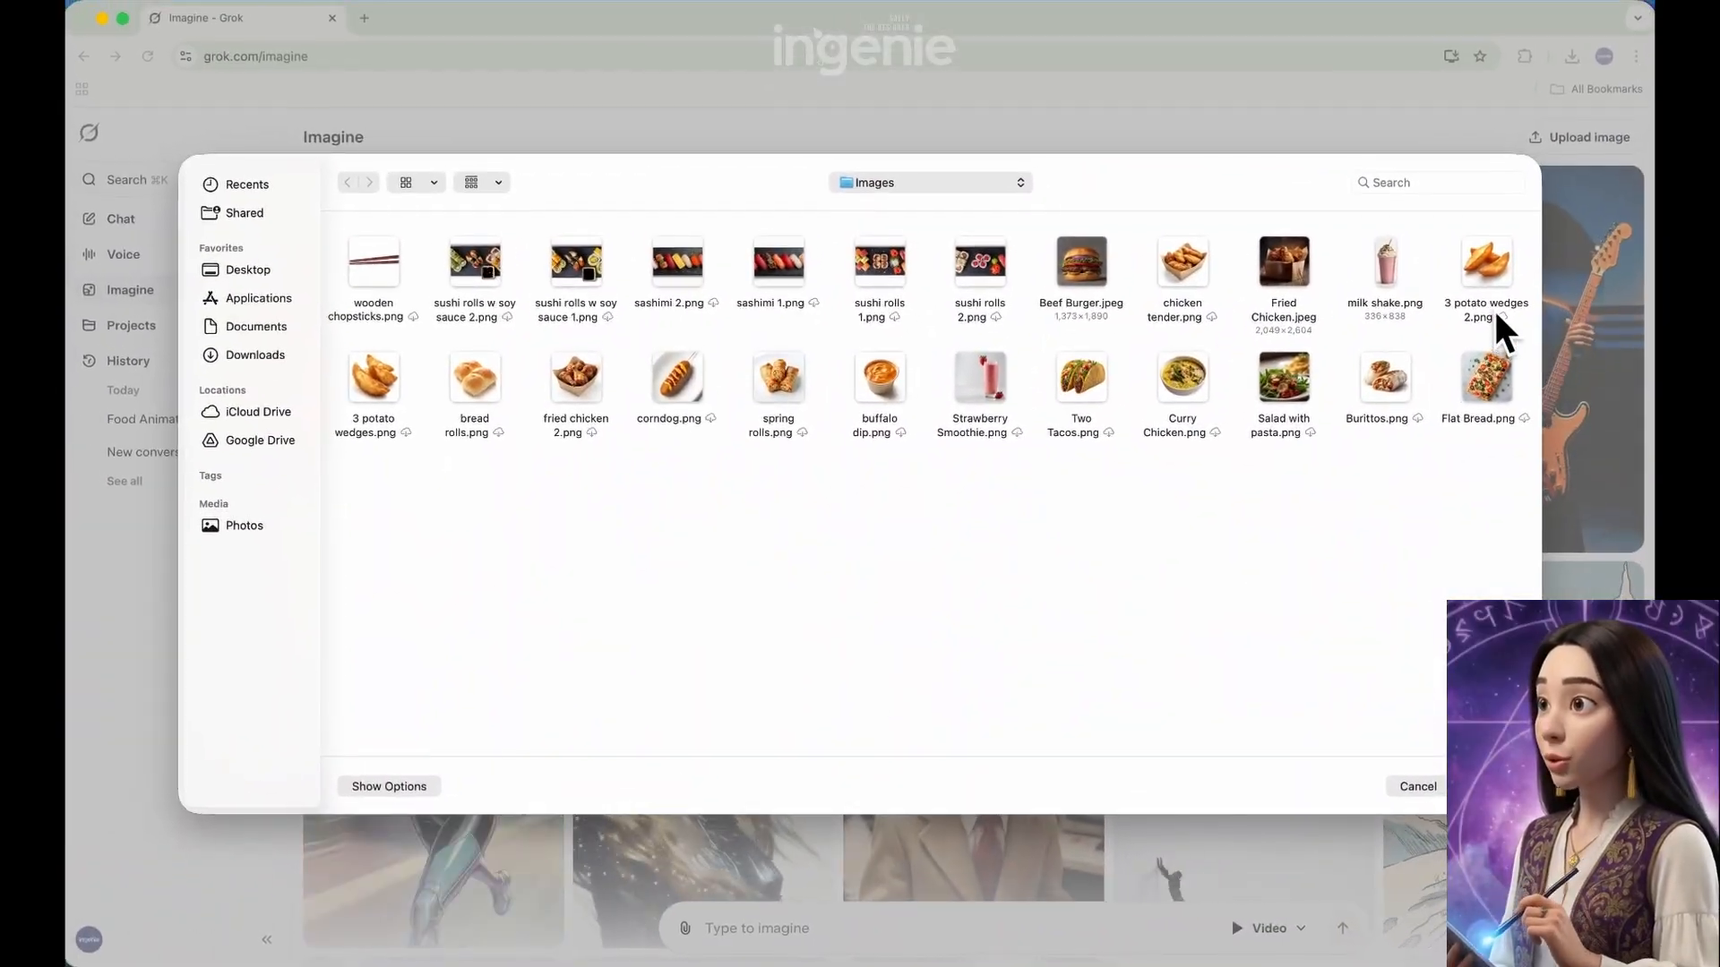
{"action": "left_click", "coordinate": [1295, 237]}
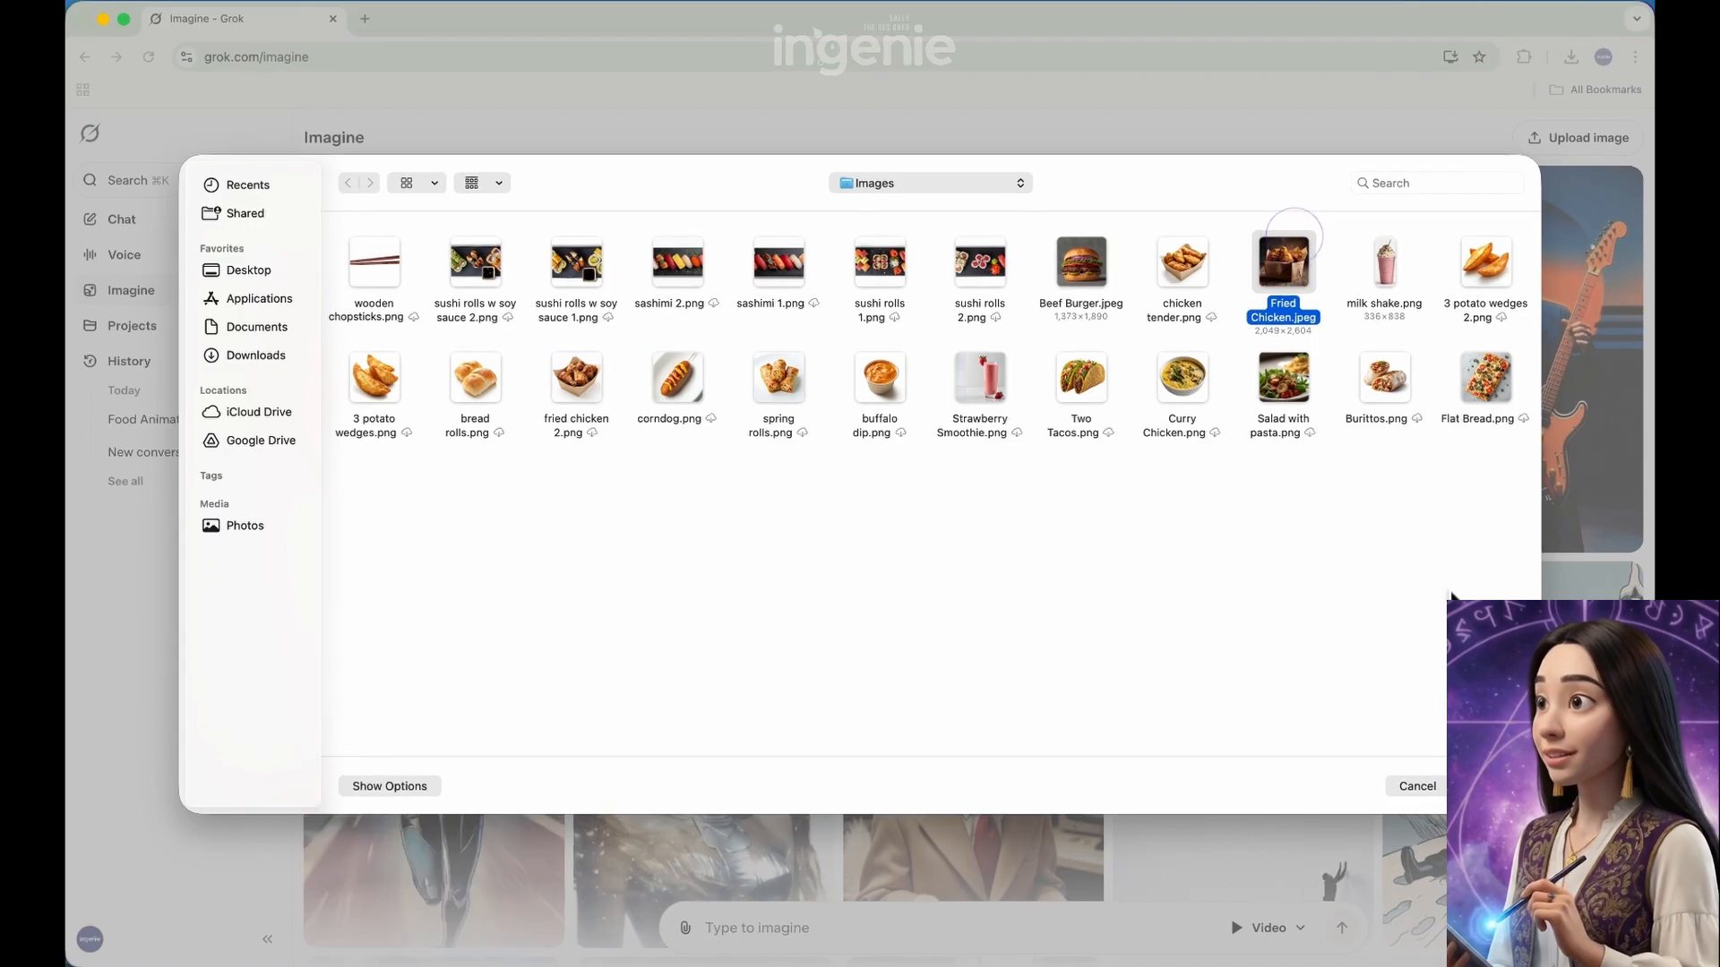
{"action": "left_click", "coordinate": [1492, 786]}
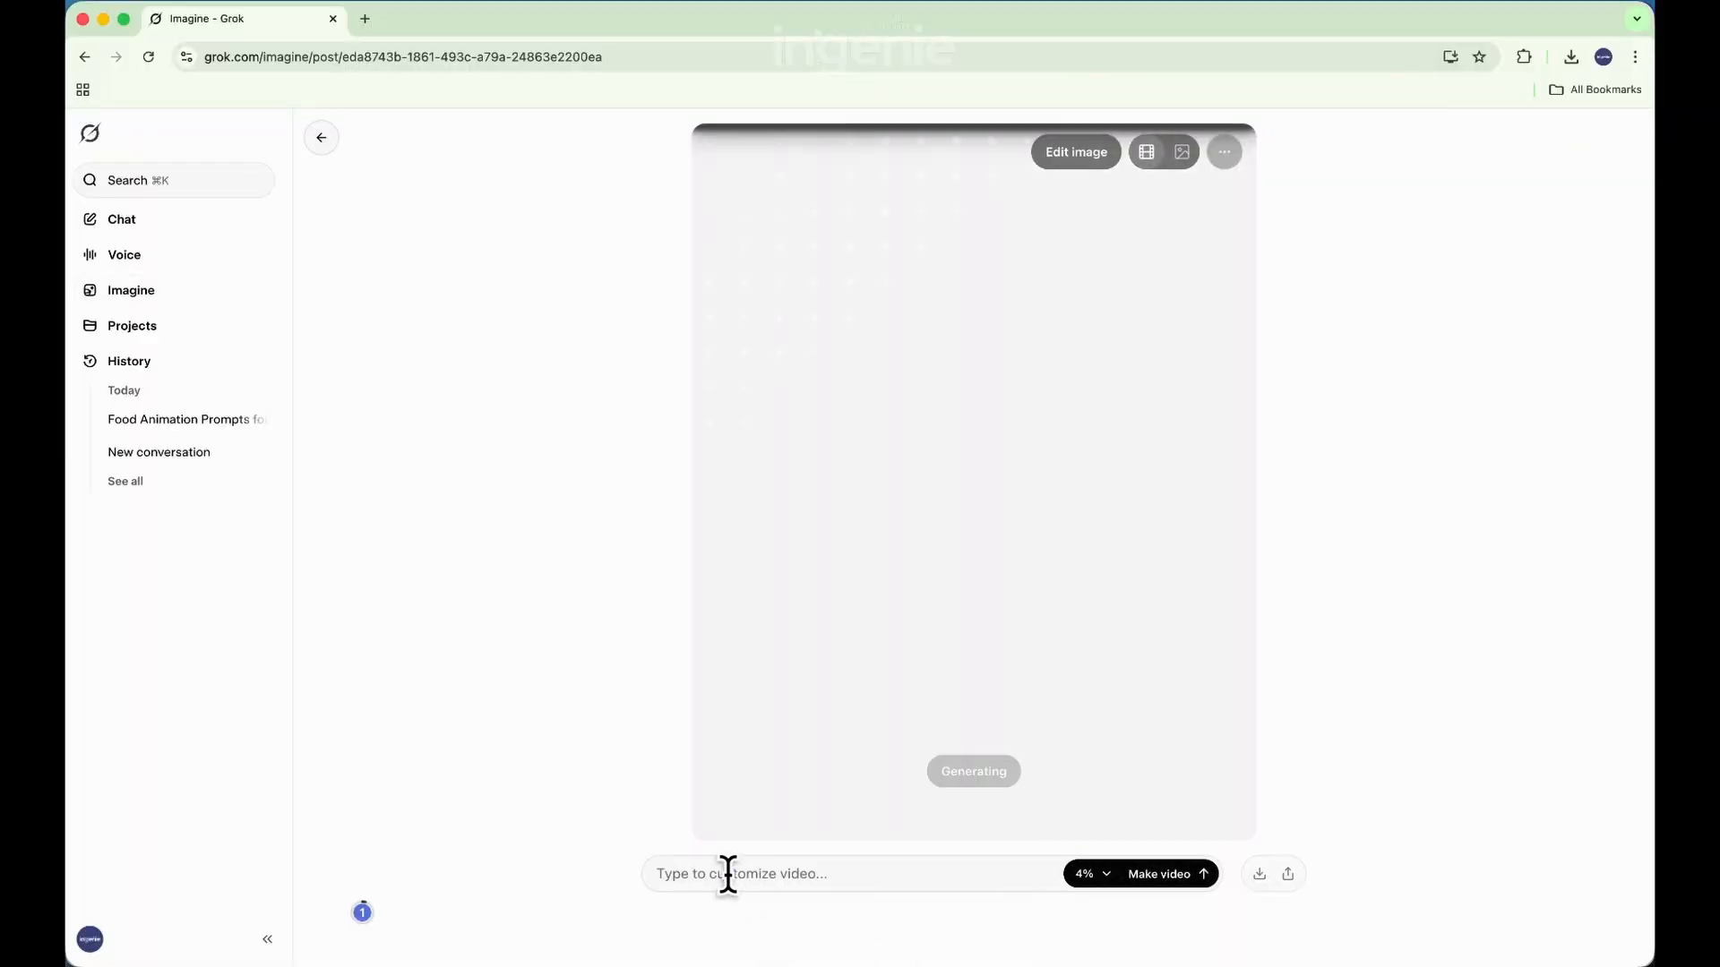
- Paste the prompt beginning "Slow cinematic camera push-in toward the food, shallow depth of field" and generate the fried chicken video with it
{"action": "left_click", "coordinate": [726, 874]}
{"action": "right_click", "coordinate": [729, 879]}
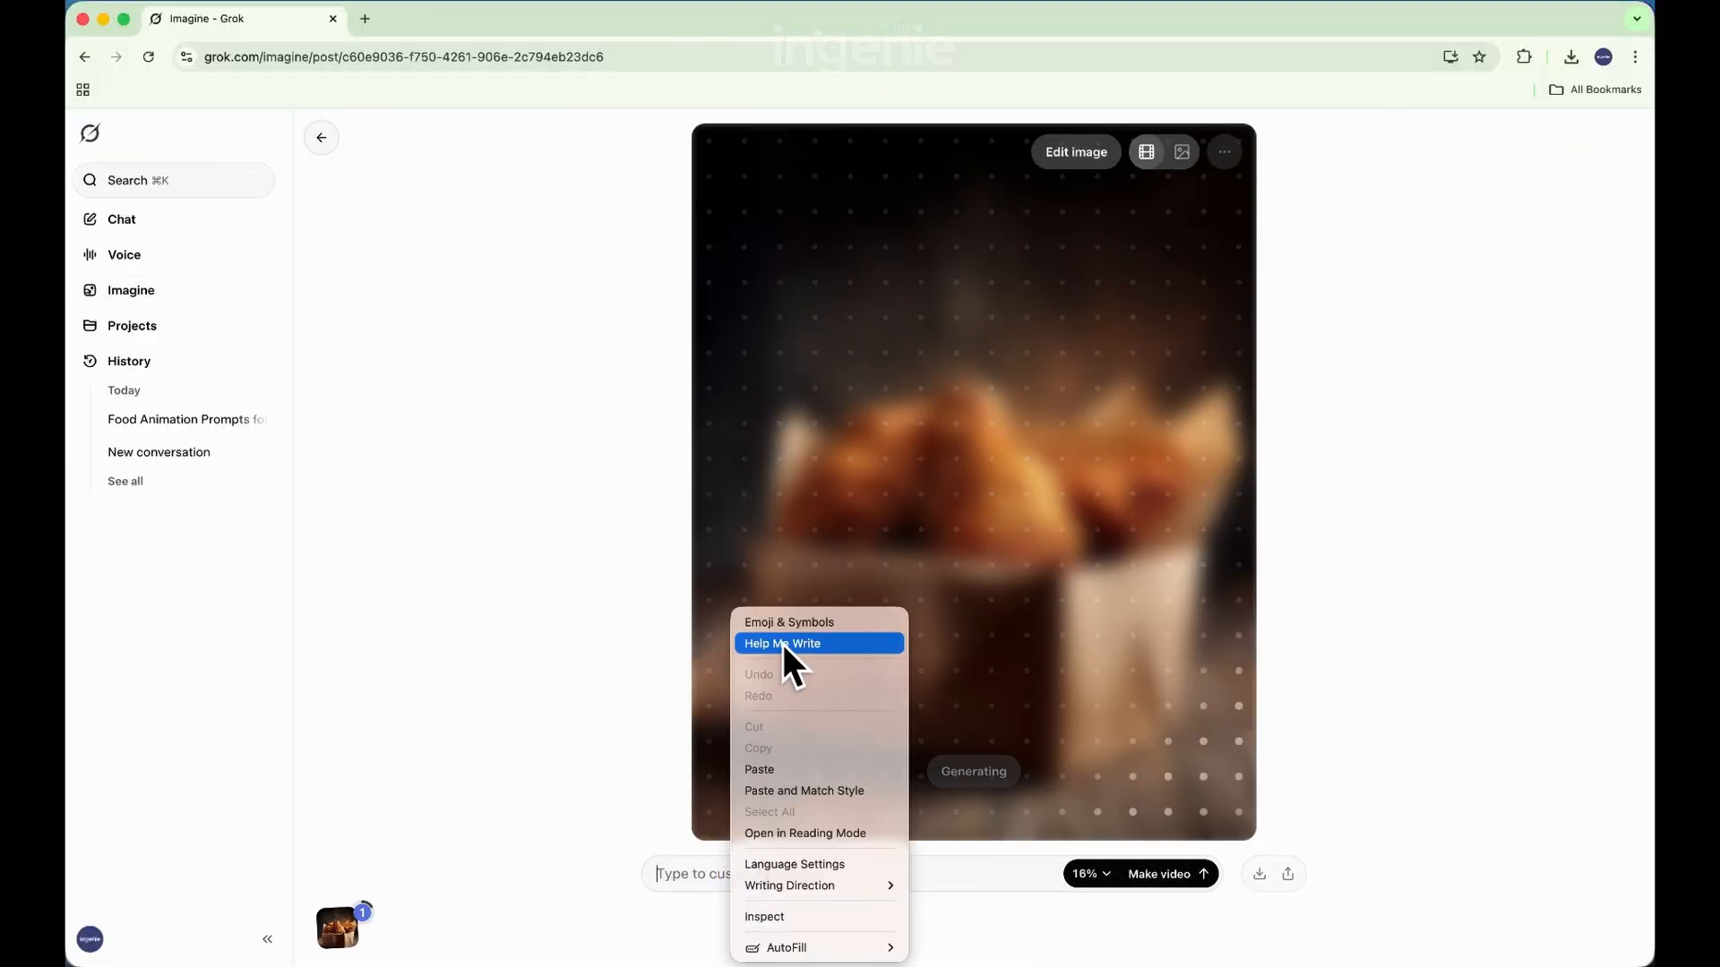
{"action": "left_click", "coordinate": [762, 778]}
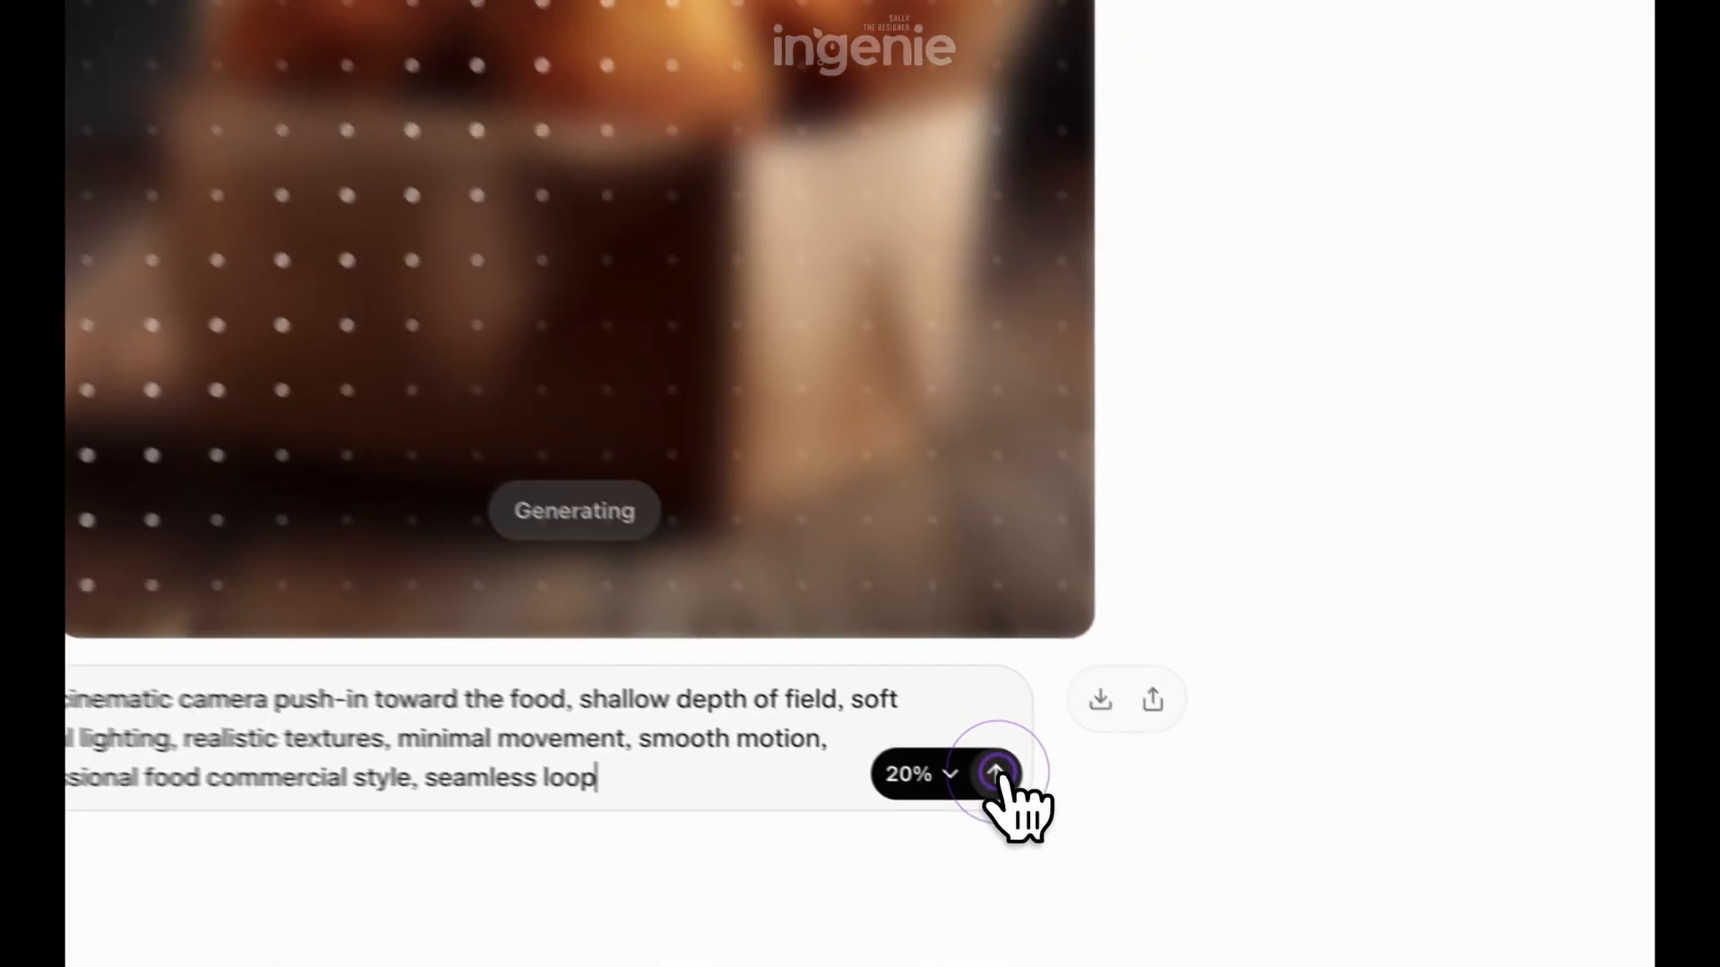
{"action": "left_click", "coordinate": [1202, 861]}
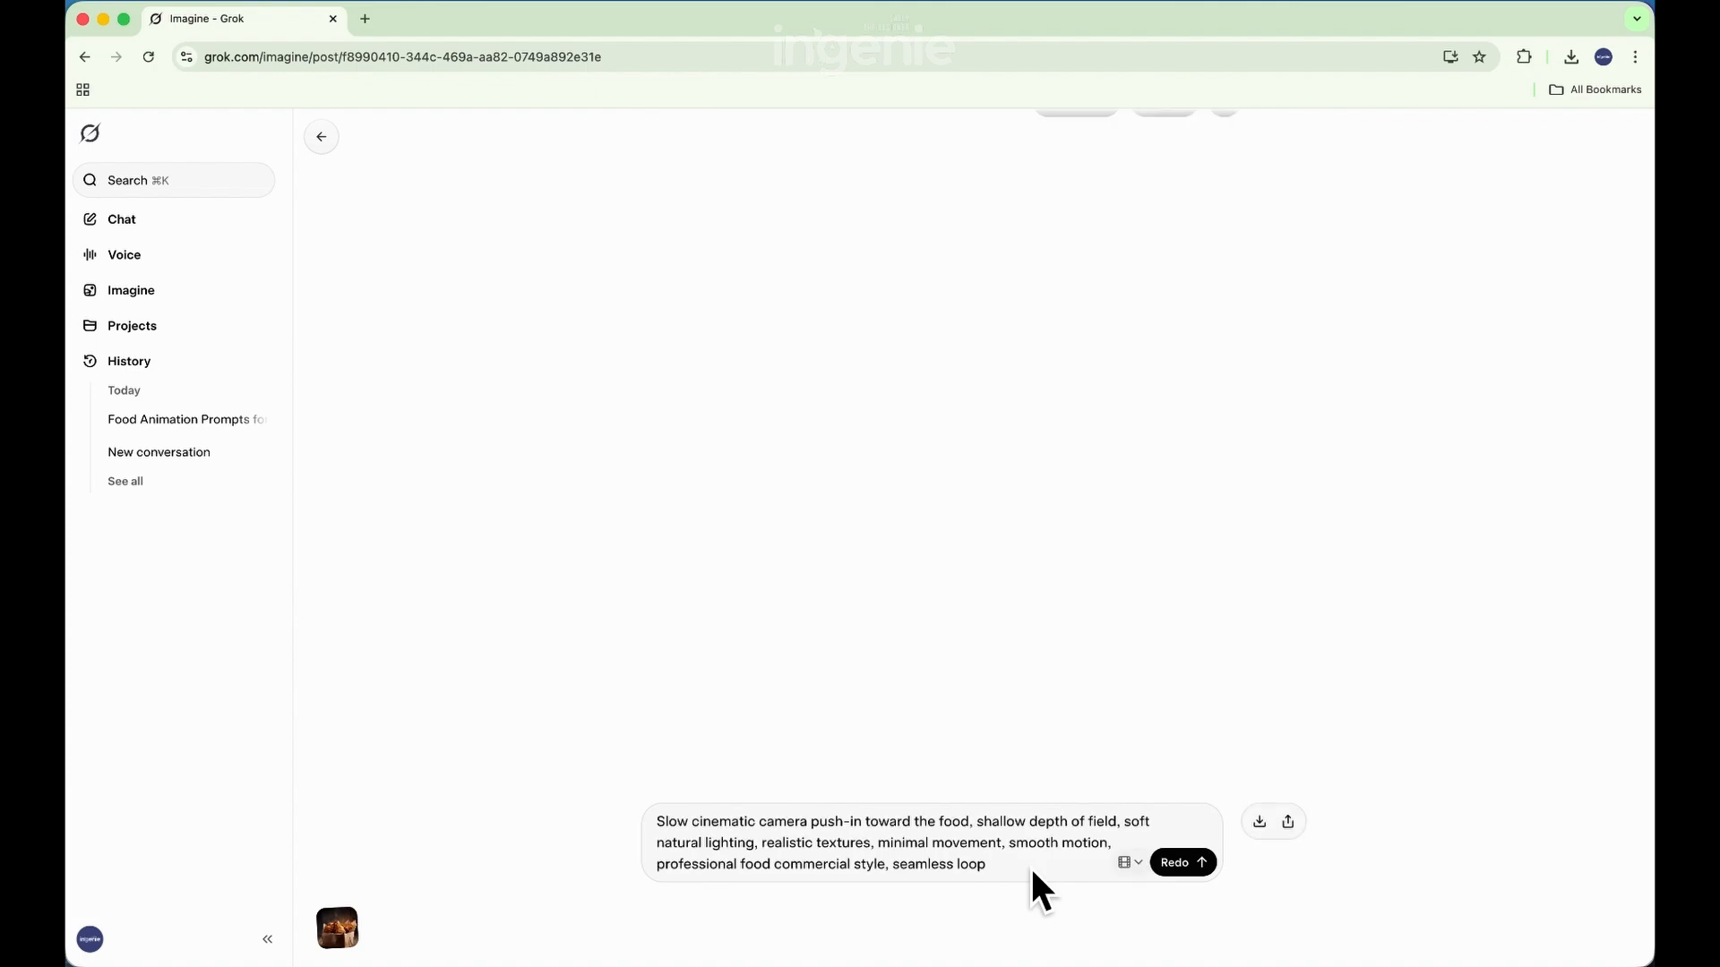
- Pause and replay the generated fried chicken video to review its camera movement
{"action": "mouse_move", "coordinate": [1066, 752]}
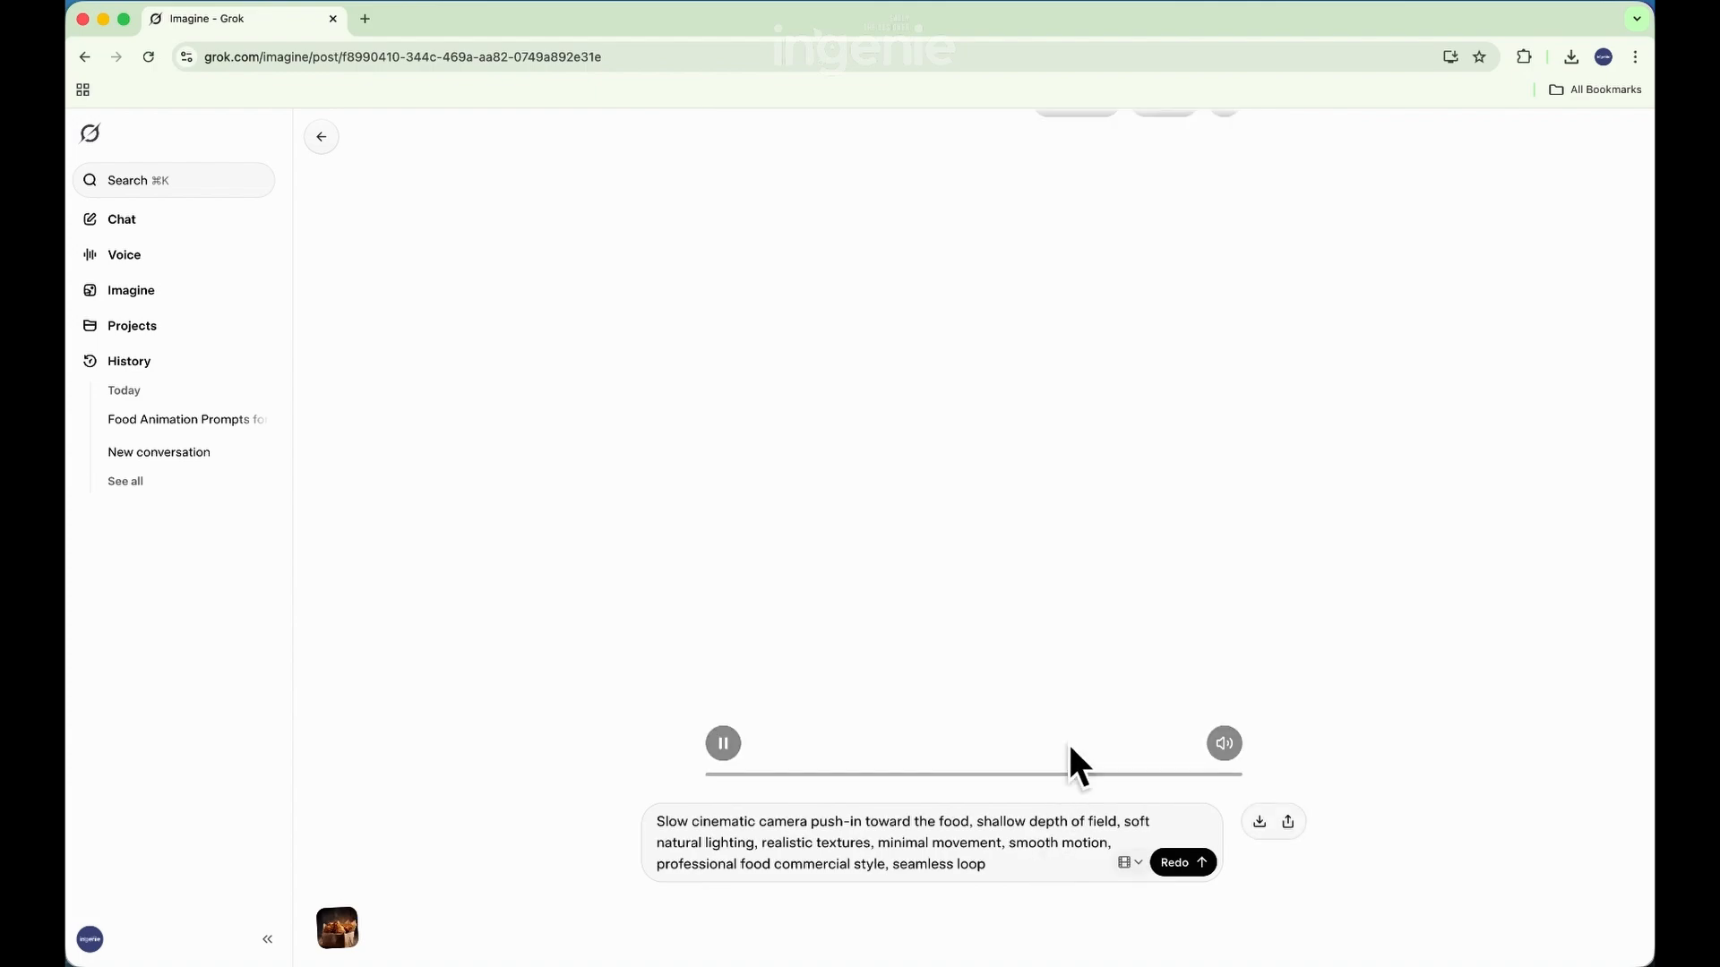
{"action": "left_click", "coordinate": [724, 744]}
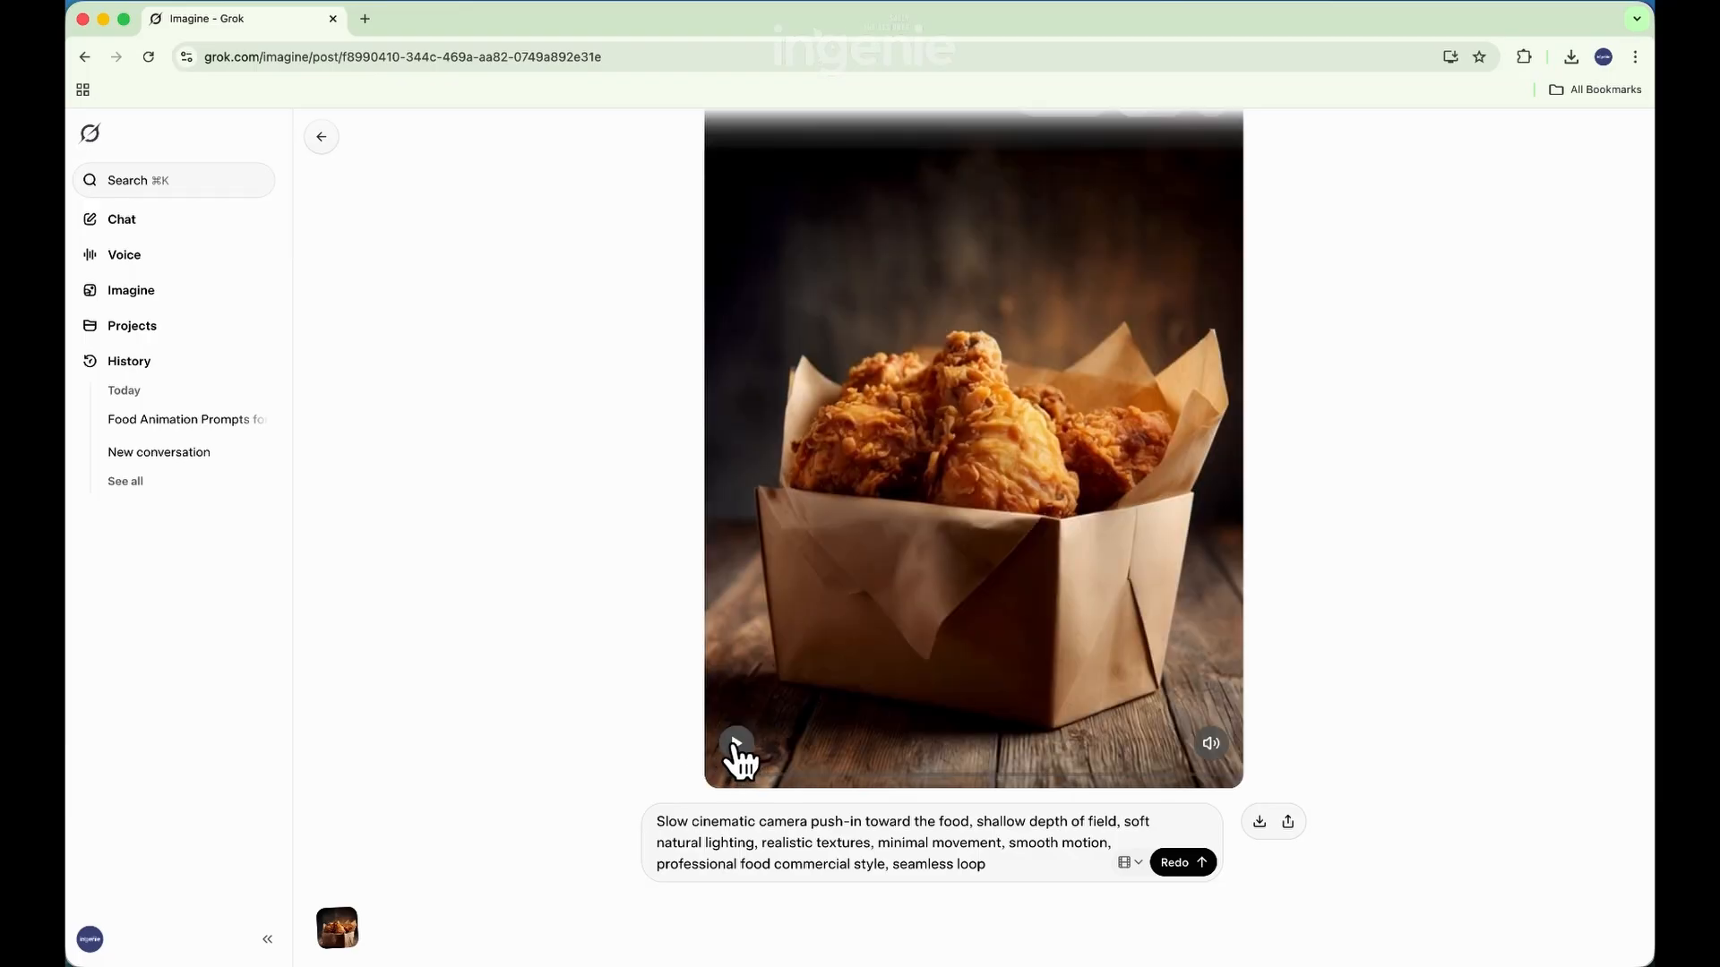
{"action": "left_click", "coordinate": [737, 743]}
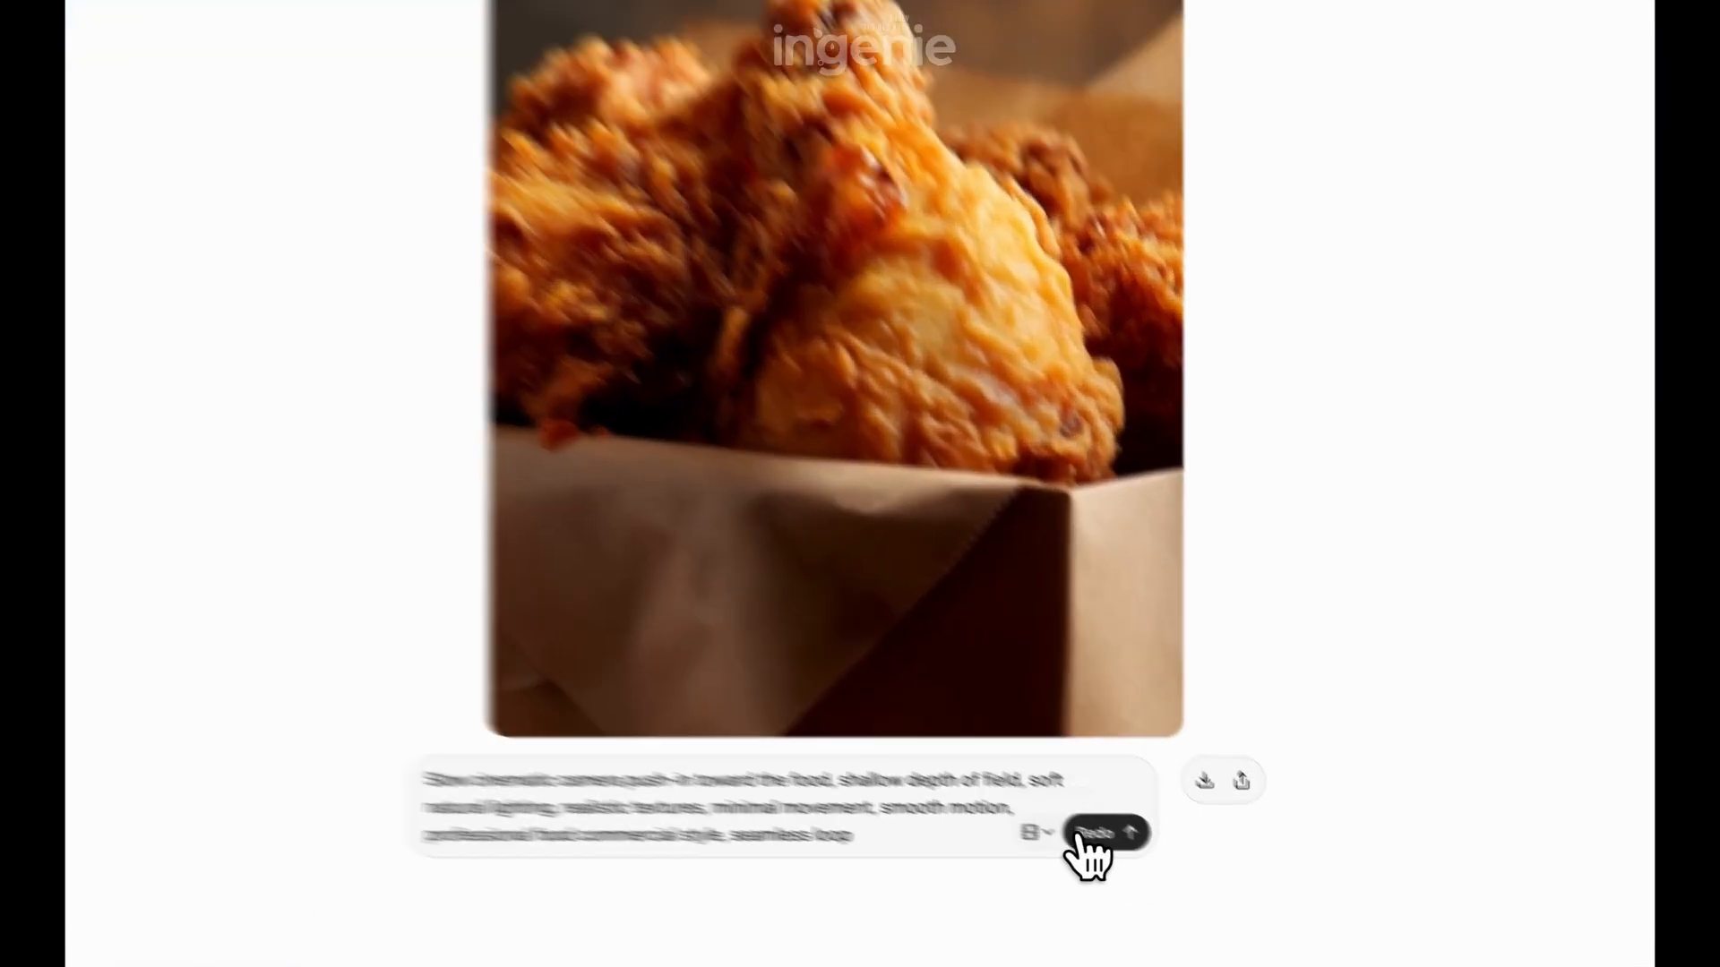
- Regenerate the fried chicken video with the same prompt and download it
{"action": "left_click", "coordinate": [1175, 860]}
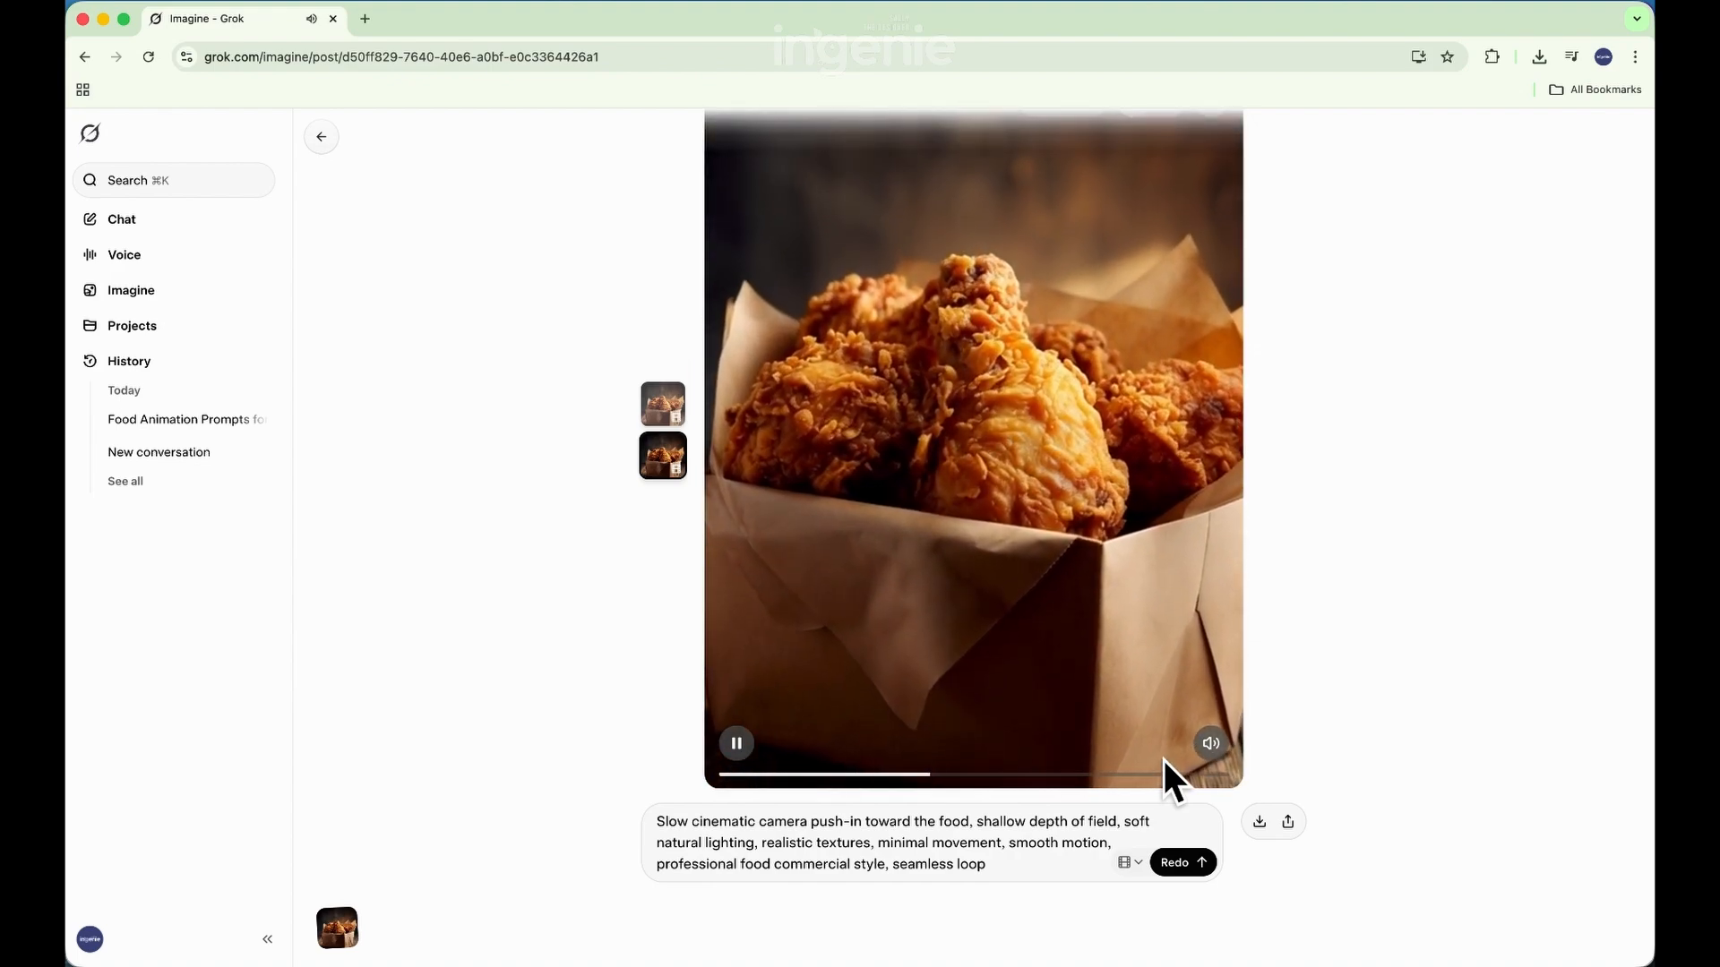
{"action": "left_click", "coordinate": [1260, 822]}
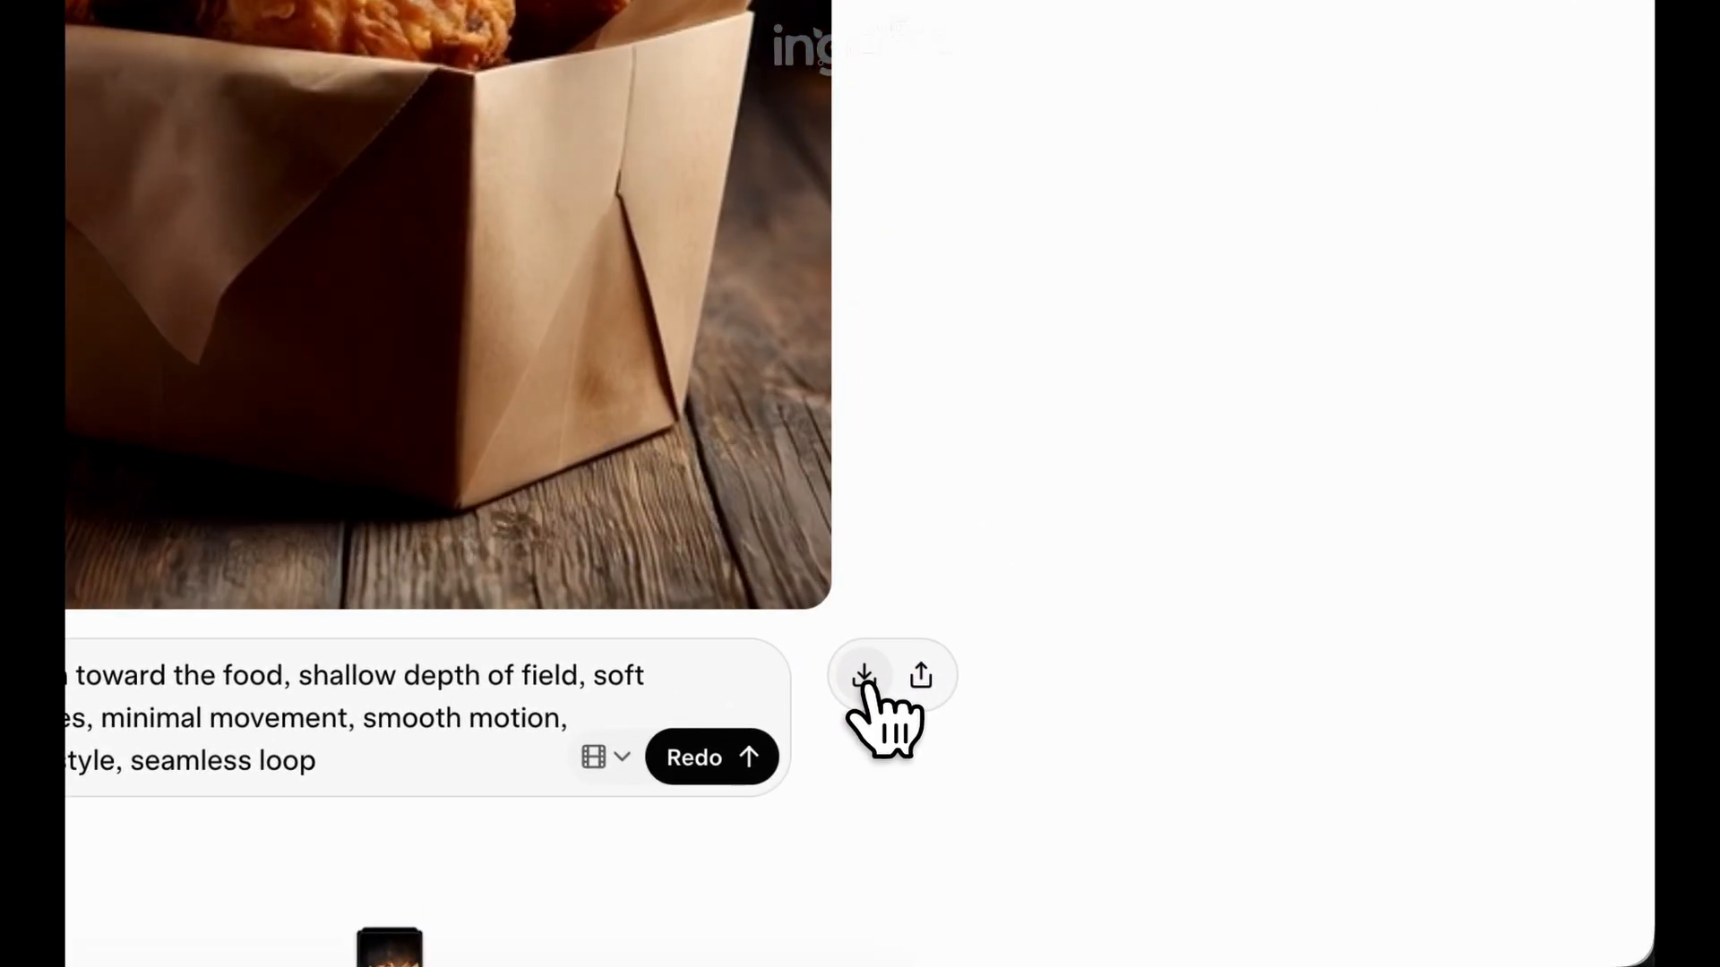
{"action": "left_click", "coordinate": [986, 484]}
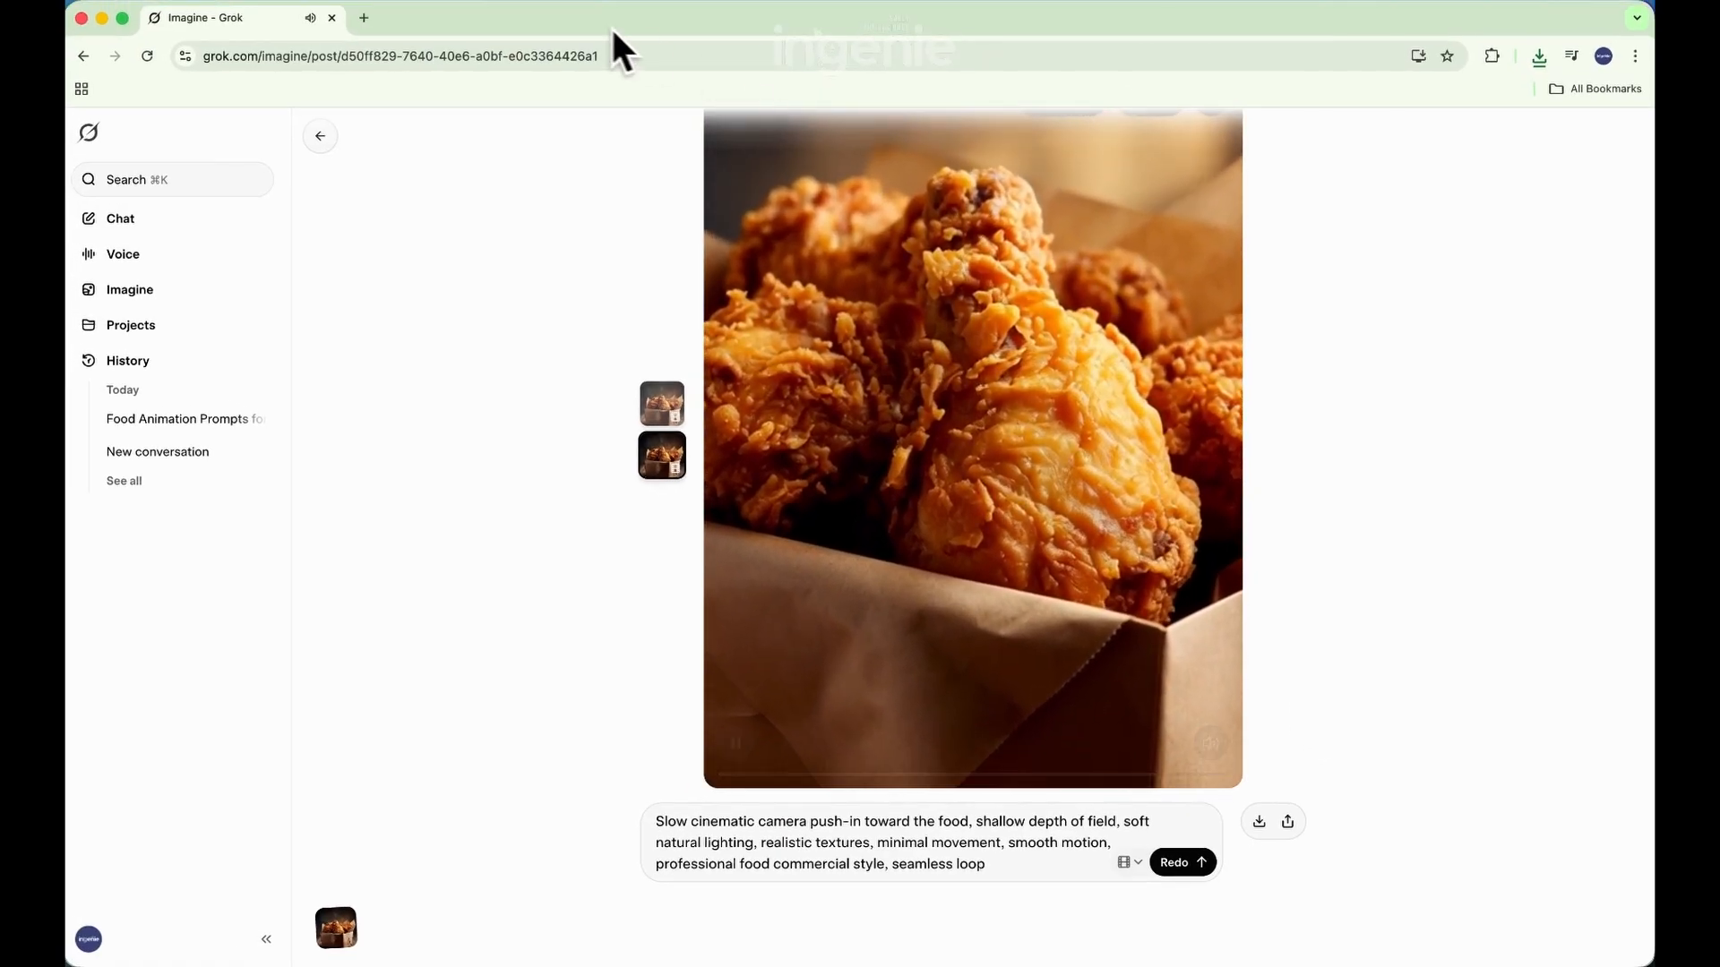
- Return to the Imagine gallery and upload Beef Burger.jpeg from the Images folder as the new video source
{"action": "left_click", "coordinate": [320, 136]}
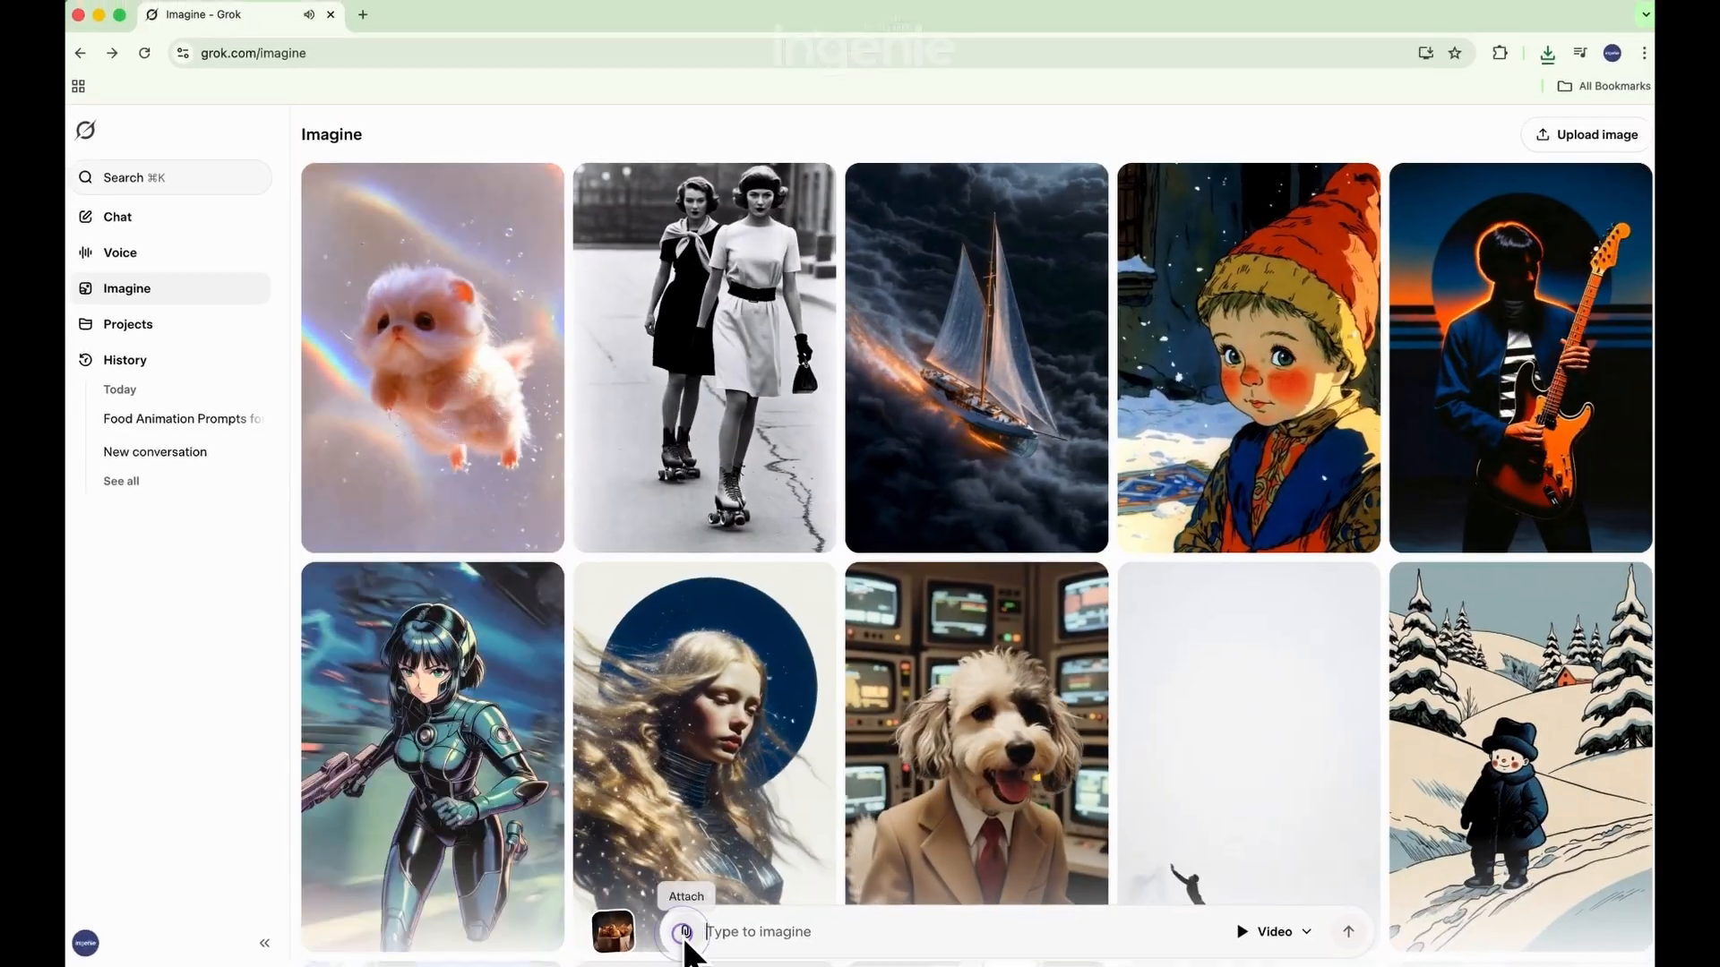
{"action": "left_click", "coordinate": [694, 959]}
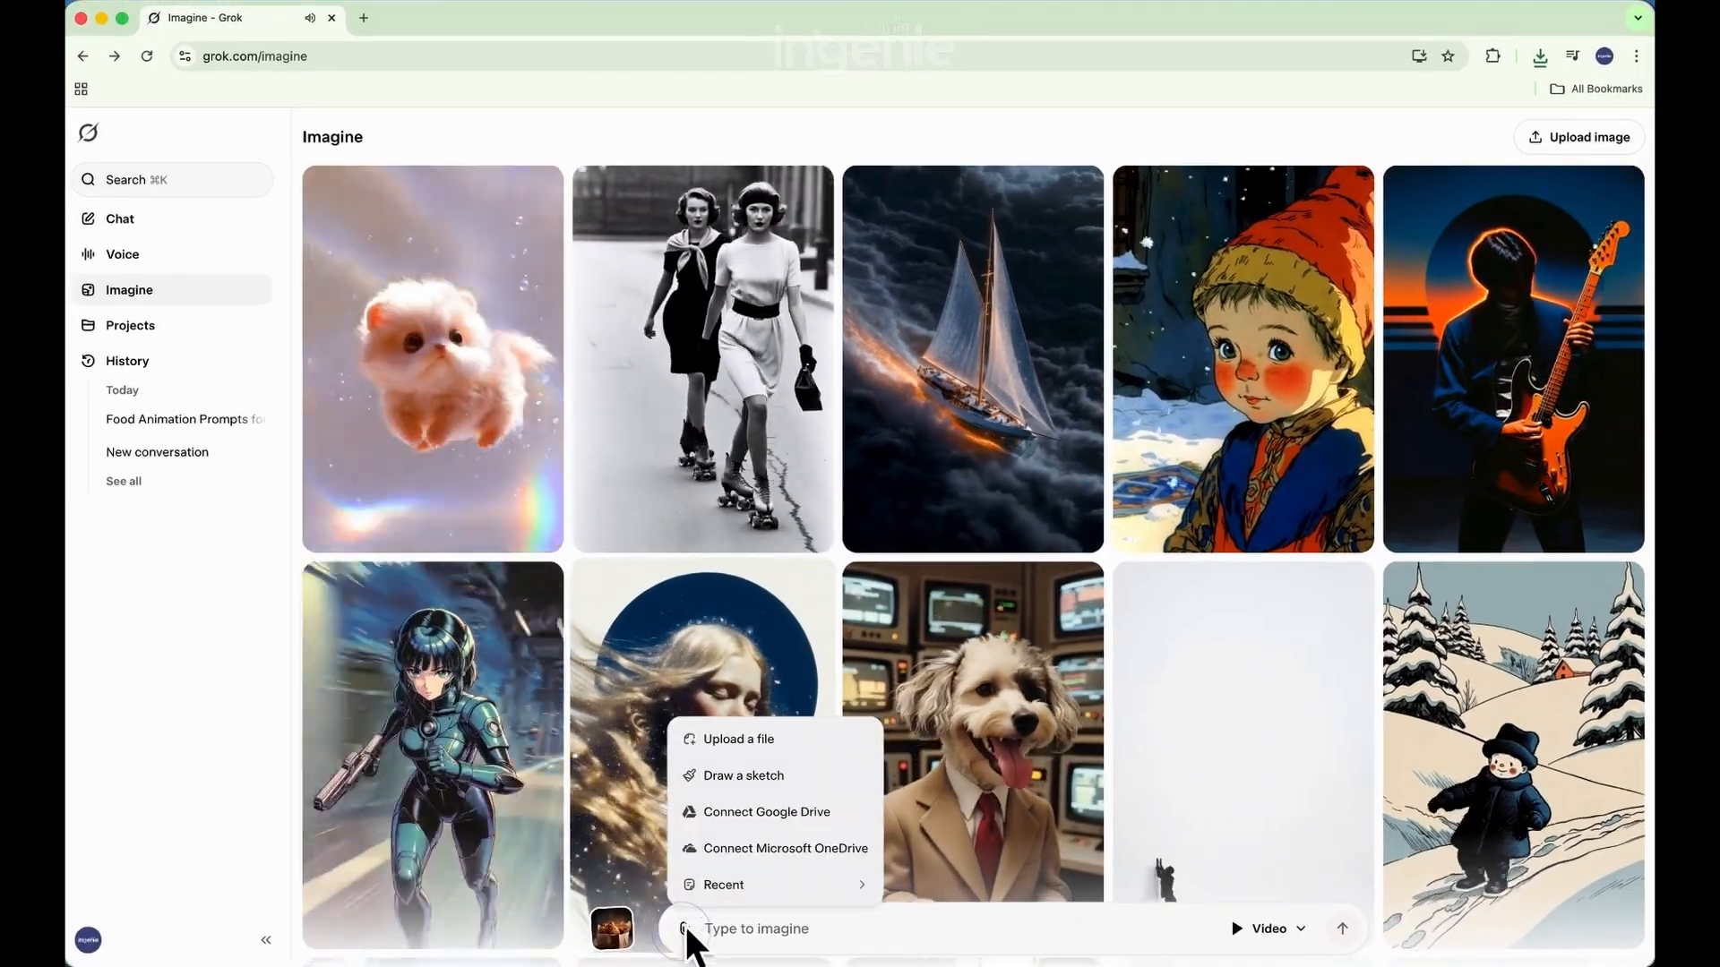
{"action": "left_click", "coordinate": [749, 743]}
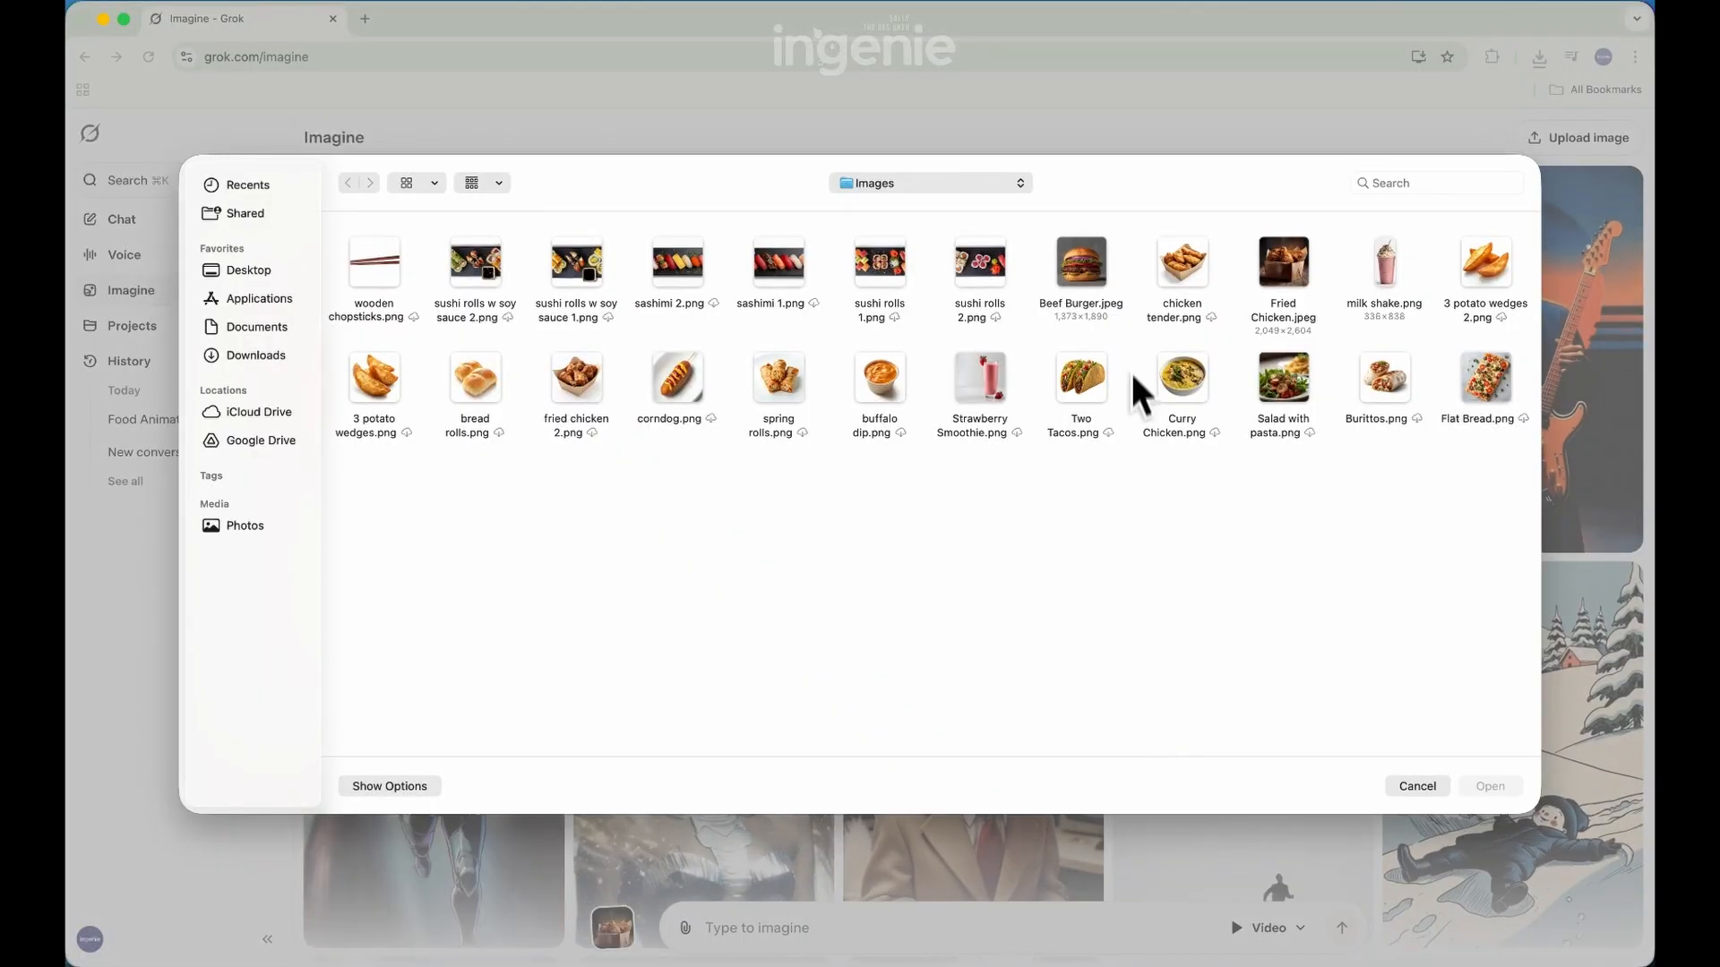
{"action": "left_click", "coordinate": [1082, 264]}
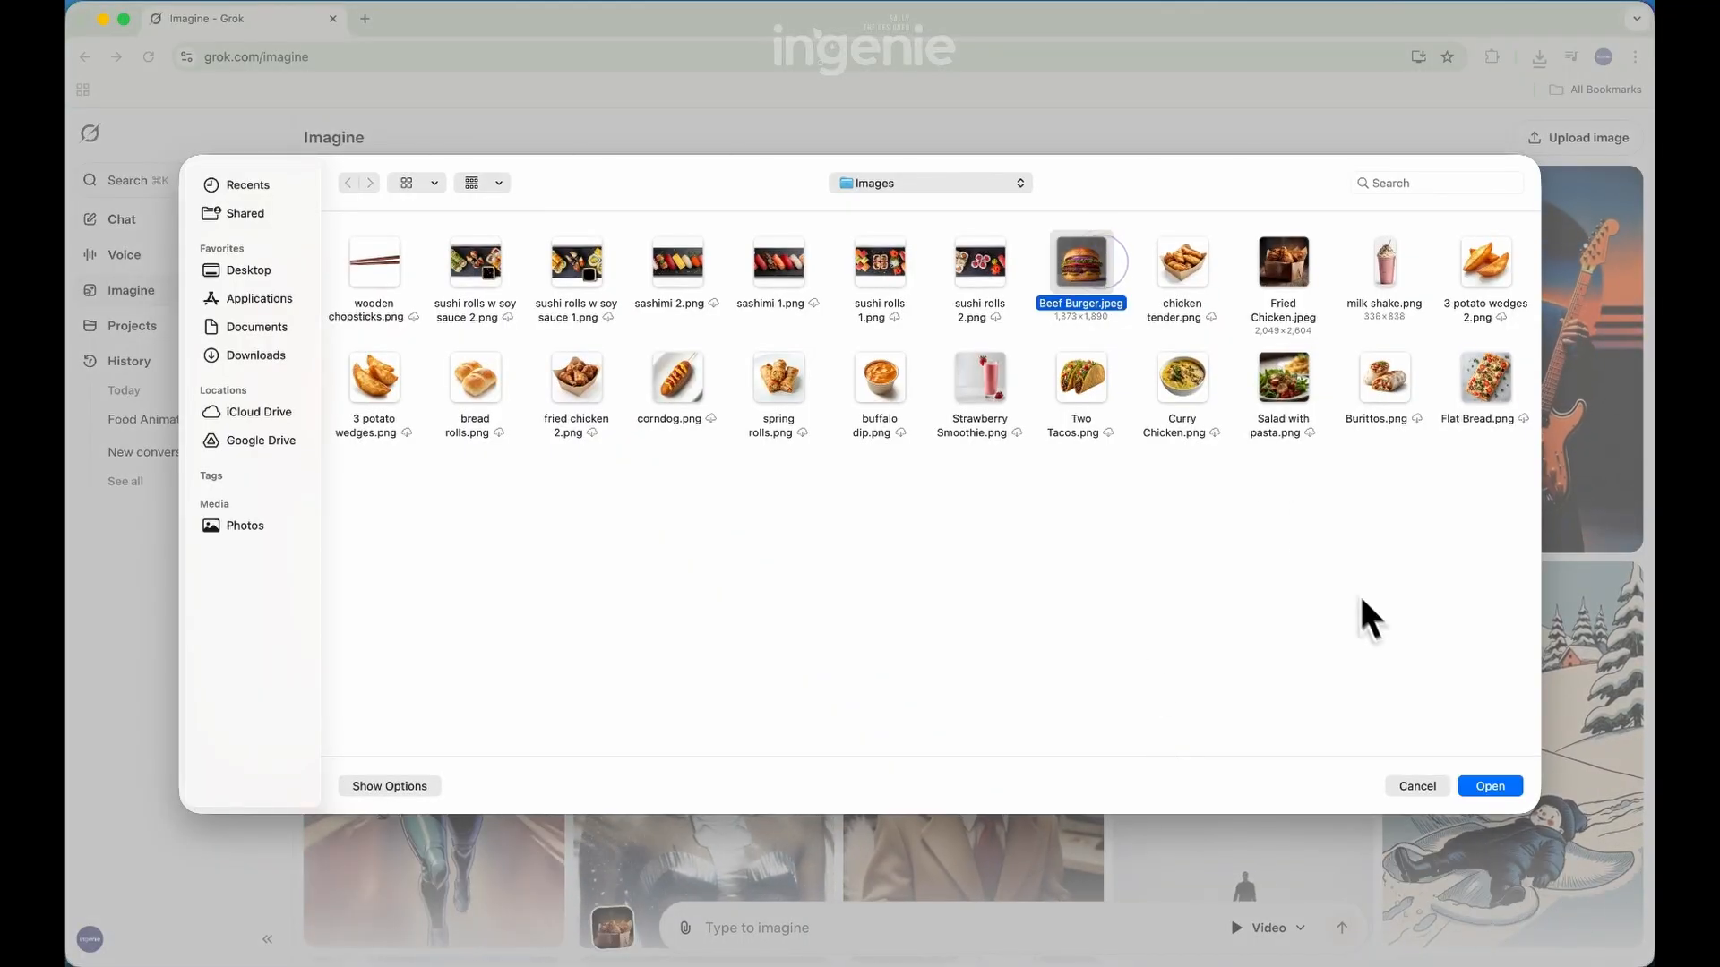
{"action": "left_click", "coordinate": [1489, 787]}
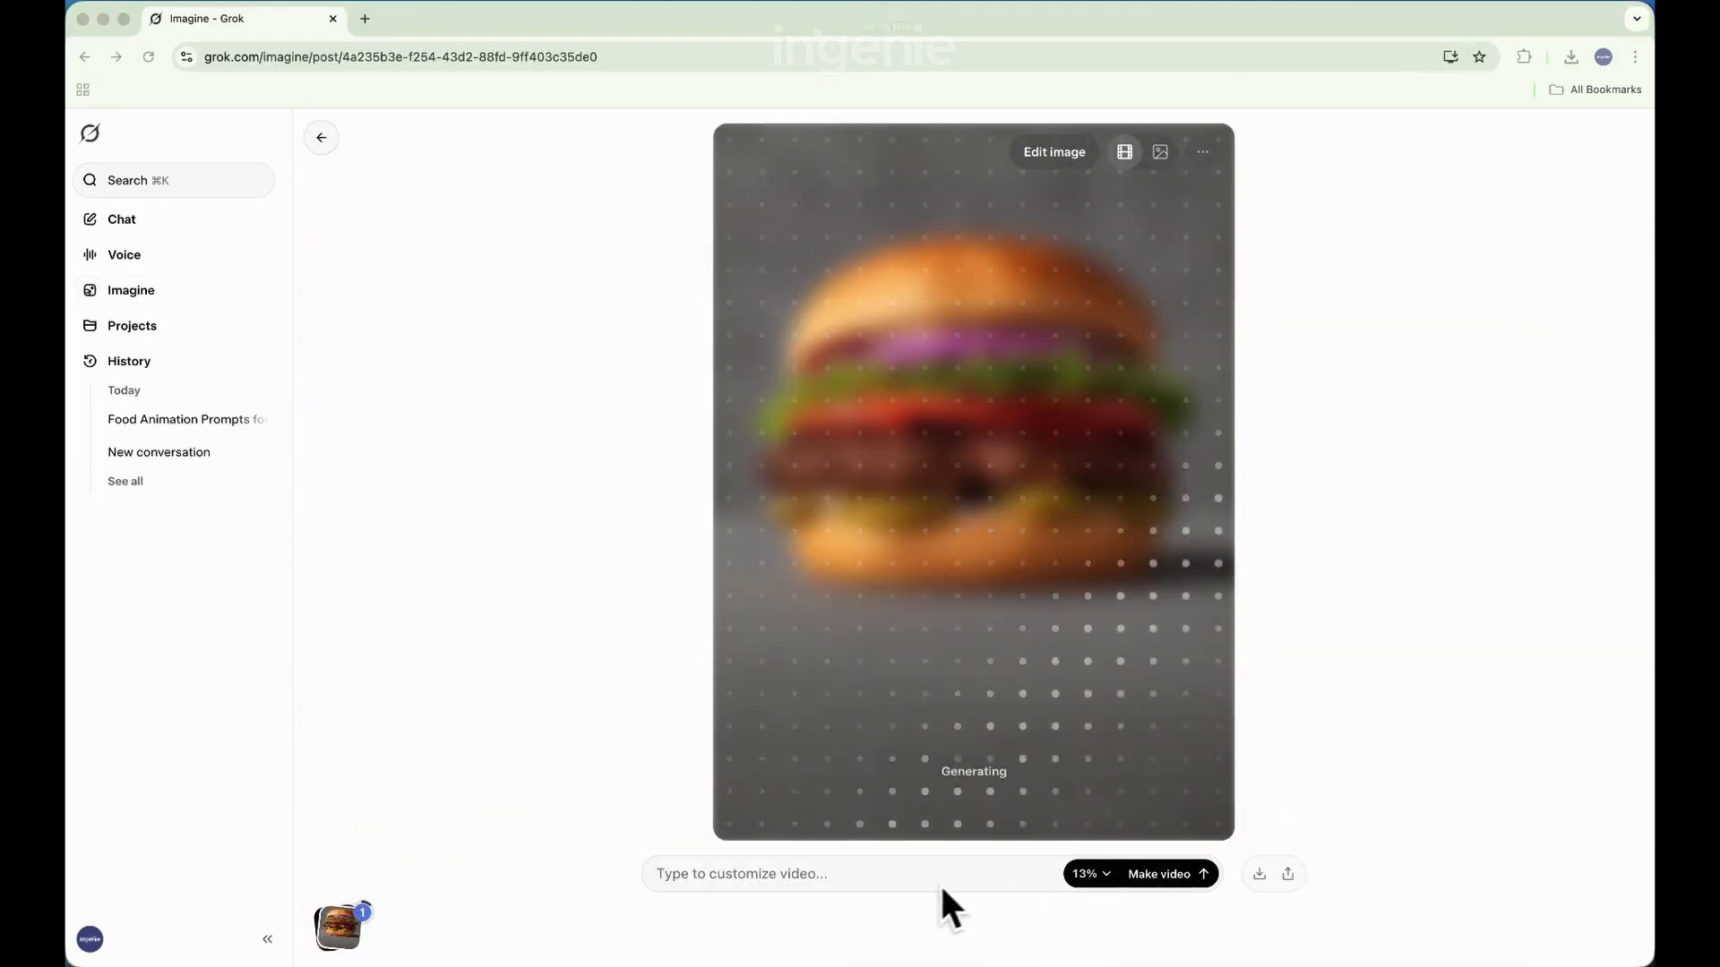
- Generate the burger video from the pasted prompt beginning "Smooth horizontal camera pan across the food, soft studio lighting" and download it
{"action": "right_click", "coordinate": [803, 879]}
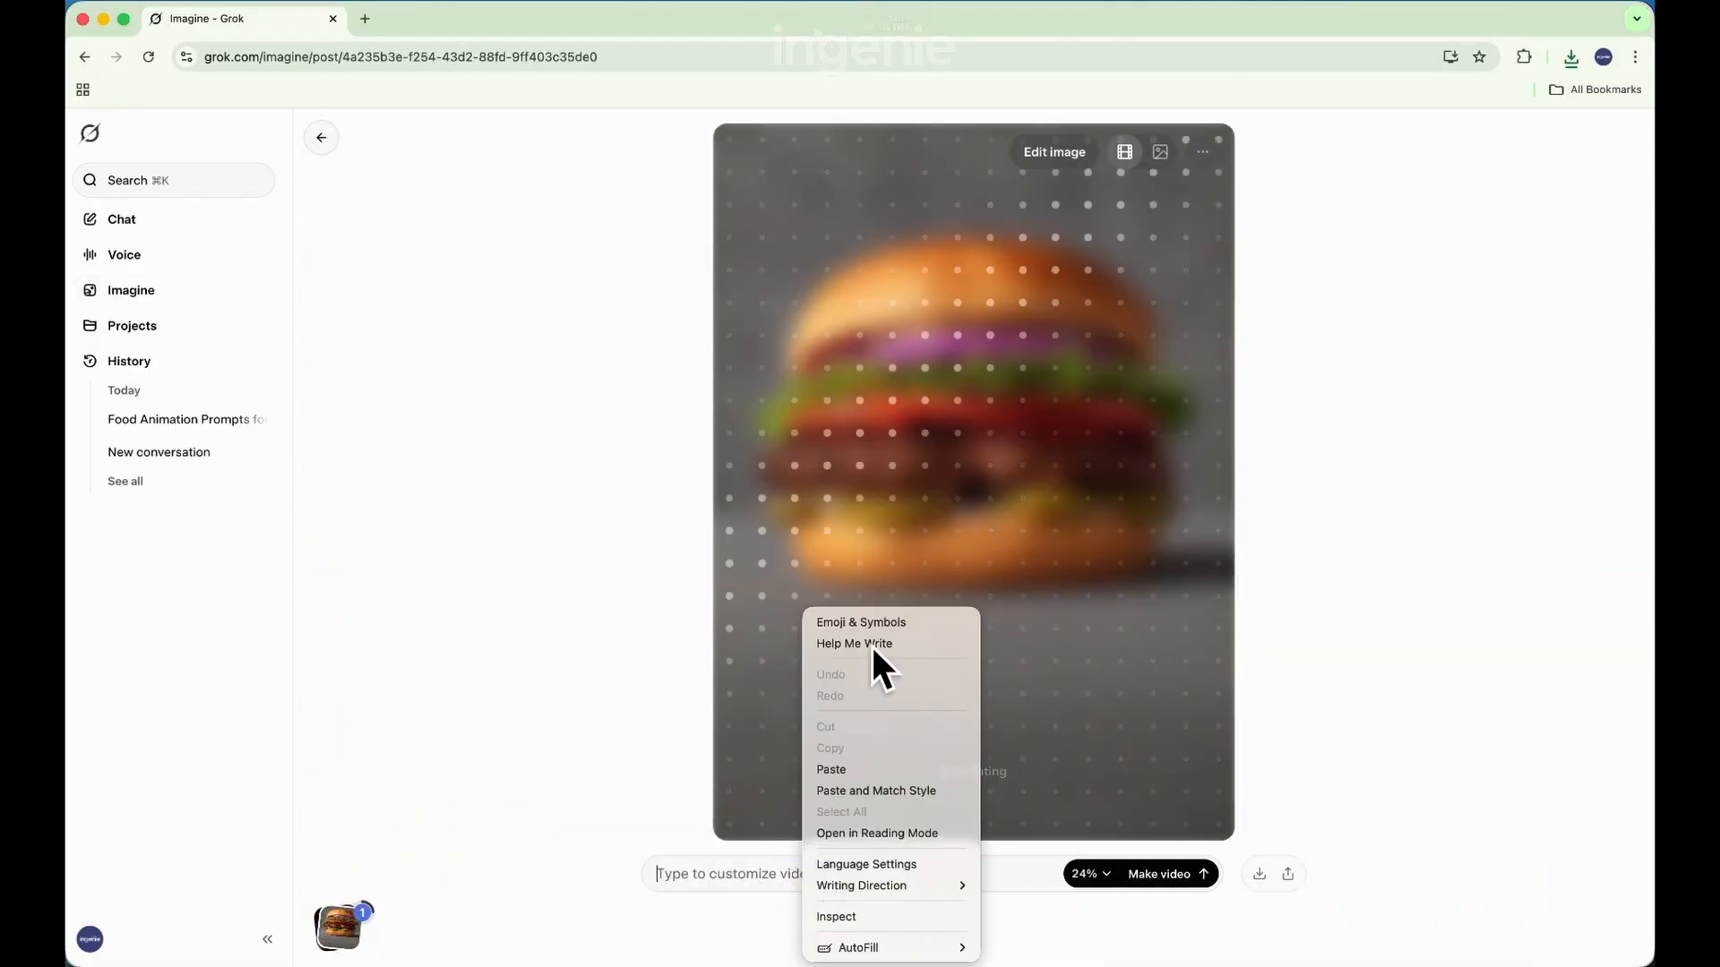
{"action": "left_click", "coordinate": [845, 772]}
{"action": "left_click", "coordinate": [1203, 862]}
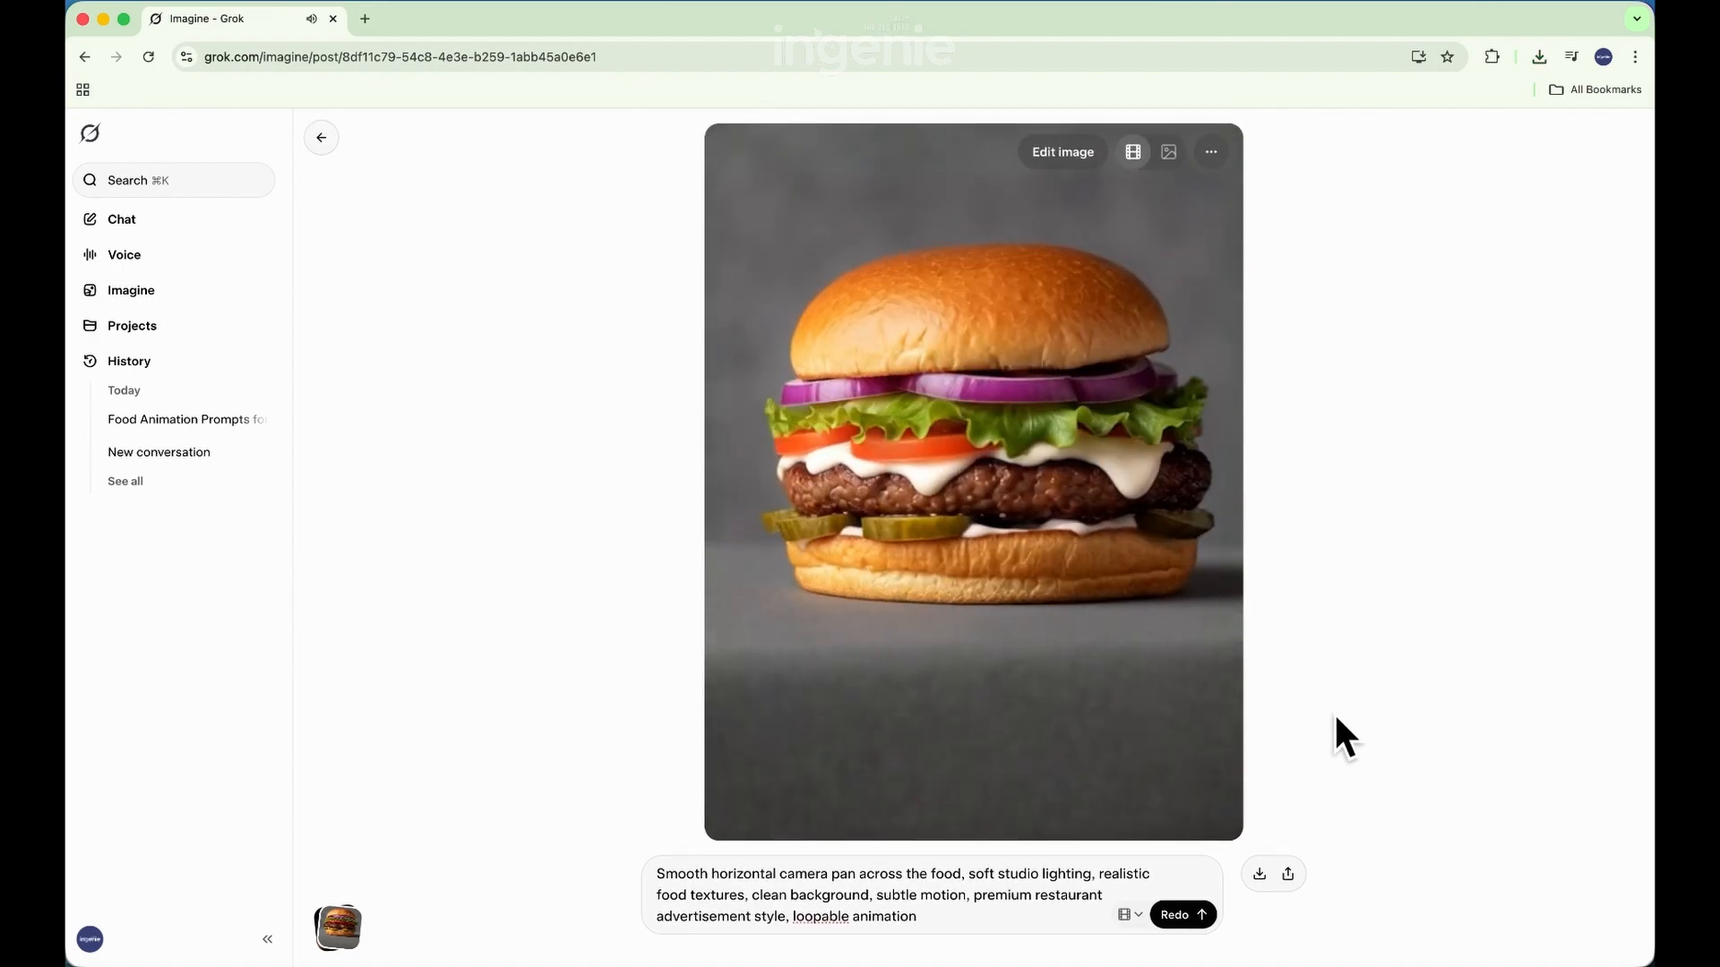
{"action": "left_click", "coordinate": [1259, 875]}
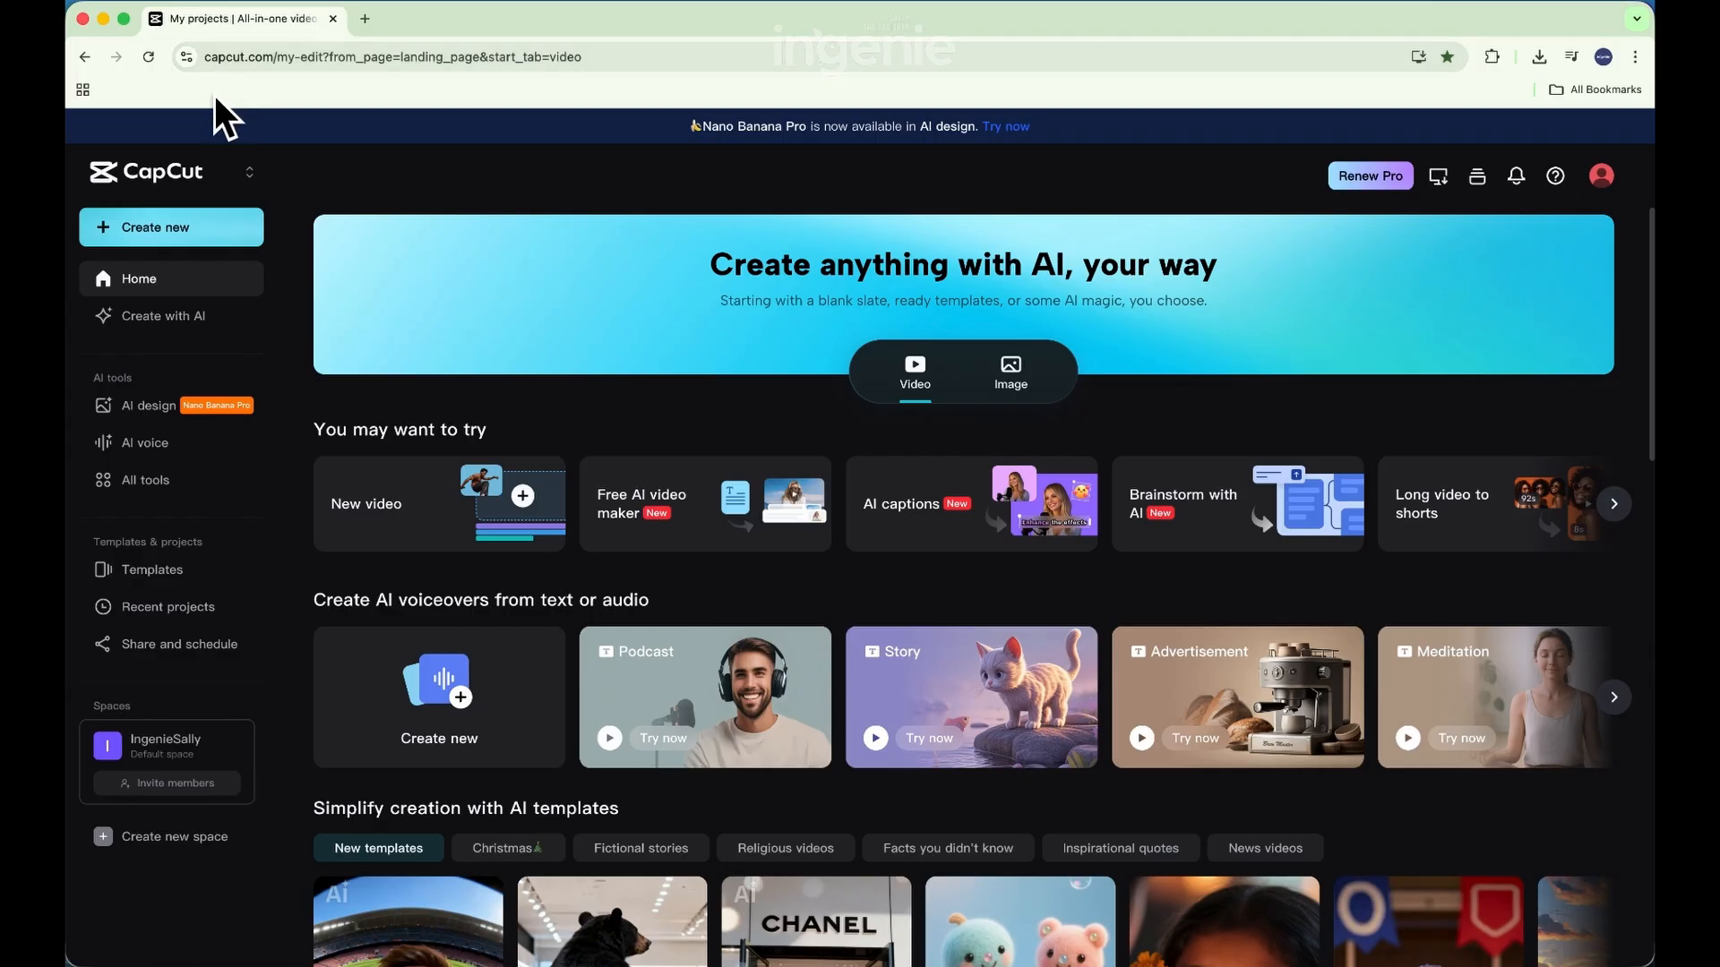
- In CapCut, create a blank canvas video project and upload the downloaded Grok fried chicken video into it
{"action": "left_click", "coordinate": [173, 224]}
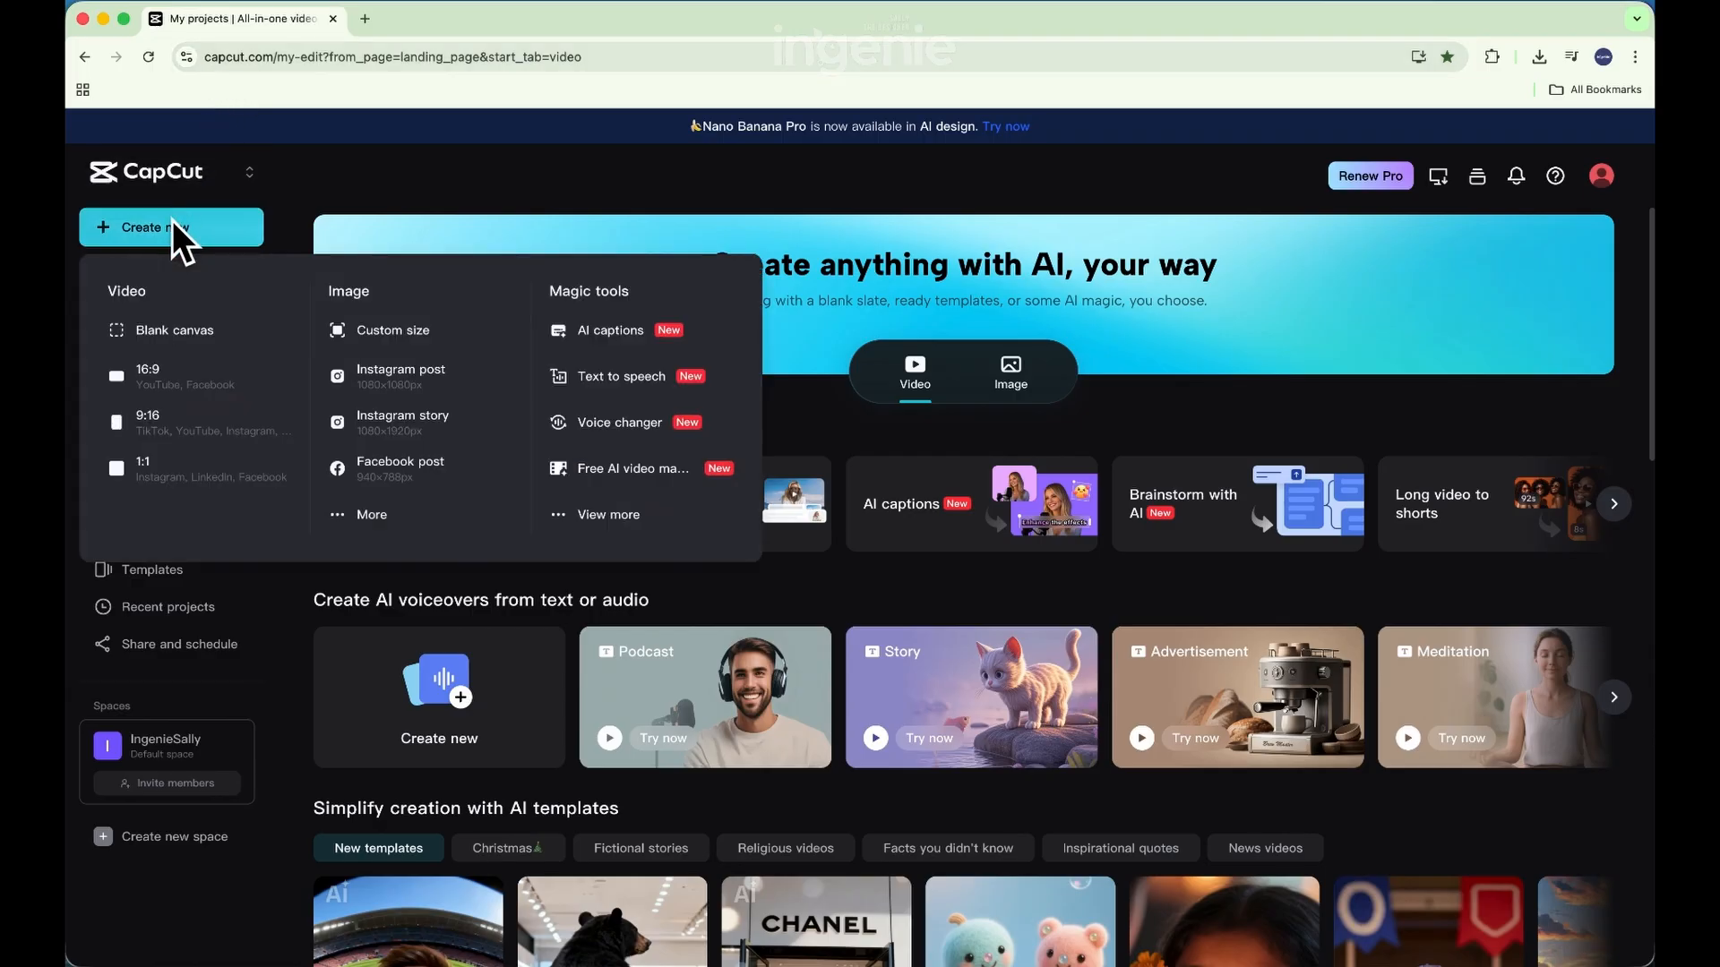
{"action": "left_click", "coordinate": [184, 324]}
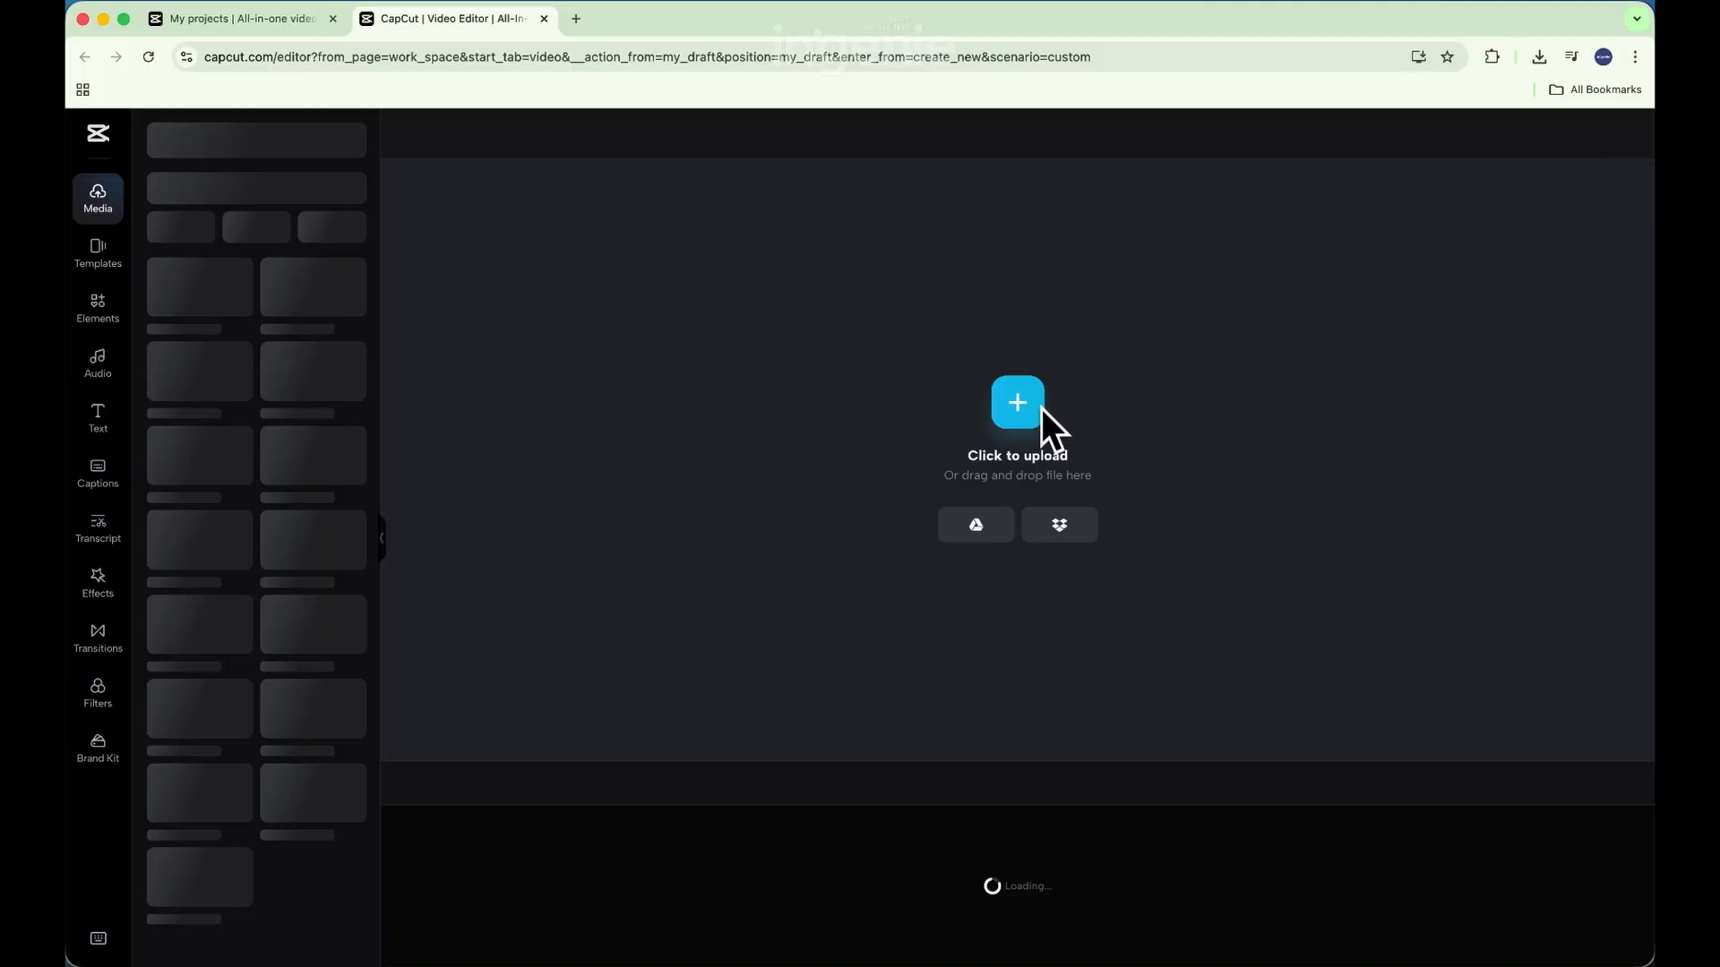
{"action": "left_click", "coordinate": [1028, 413]}
{"action": "left_click", "coordinate": [237, 354]}
{"action": "left_click", "coordinate": [475, 255]}
{"action": "left_click", "coordinate": [1491, 785]}
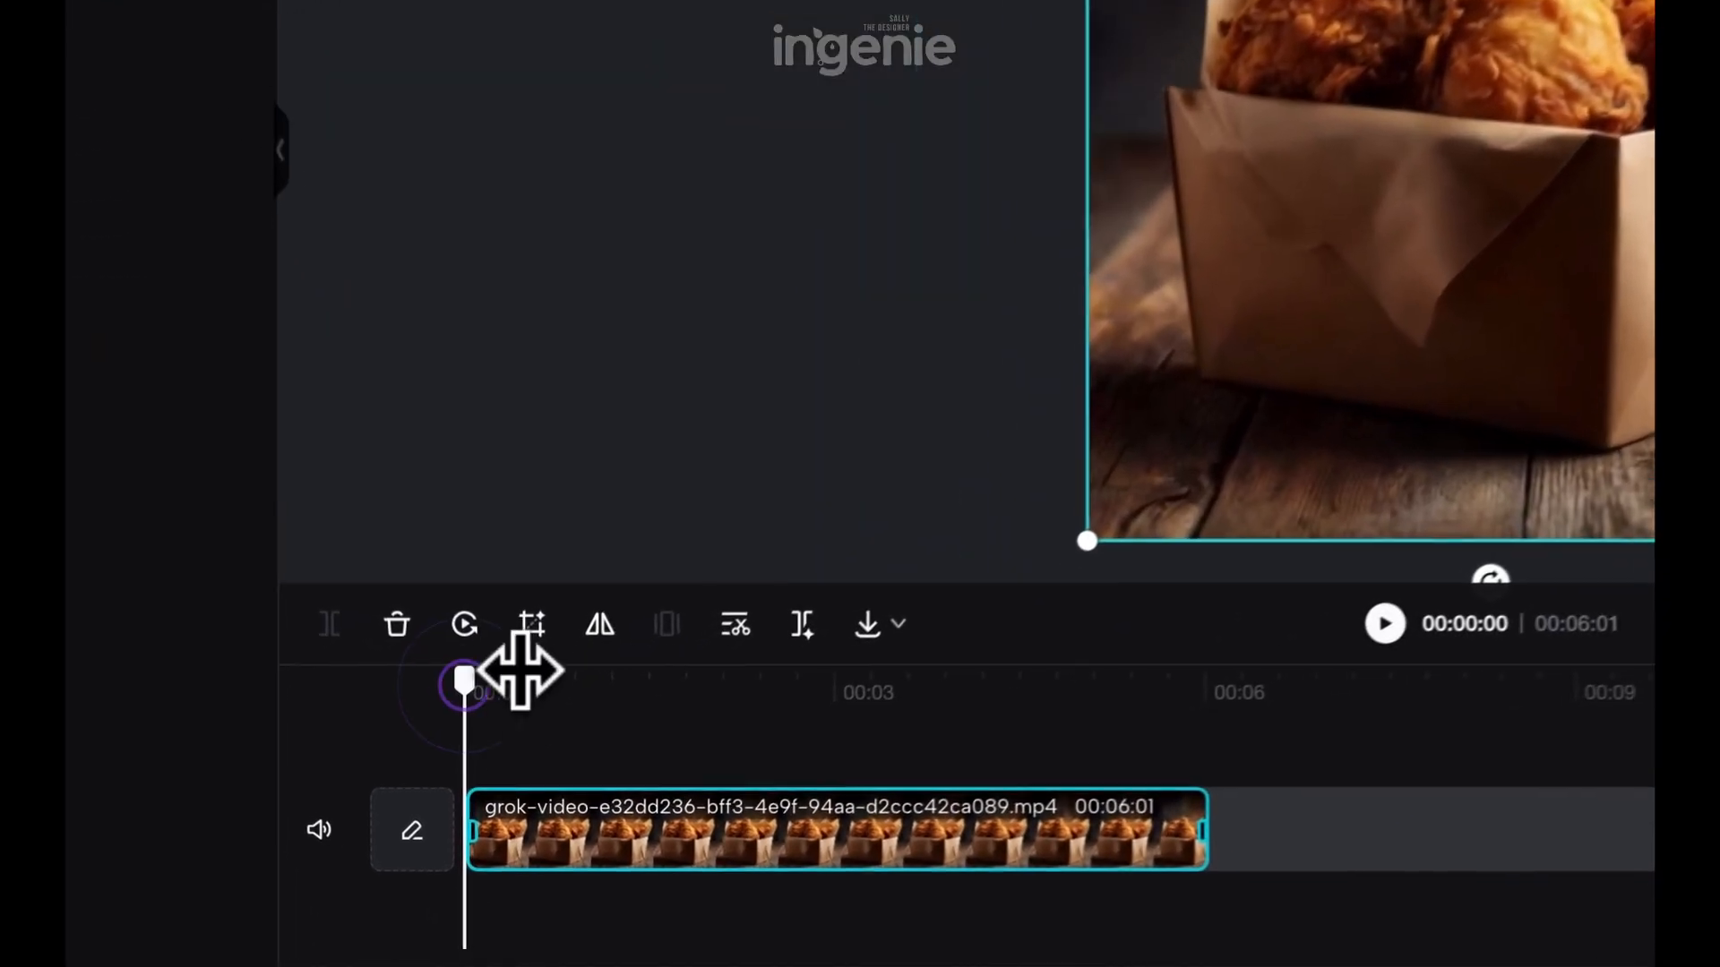
- Add a second copy of the fried chicken clip at the end of the first one and reverse it
{"action": "left_click_drag", "start_coordinate": [477, 815], "coordinate": [936, 804]}
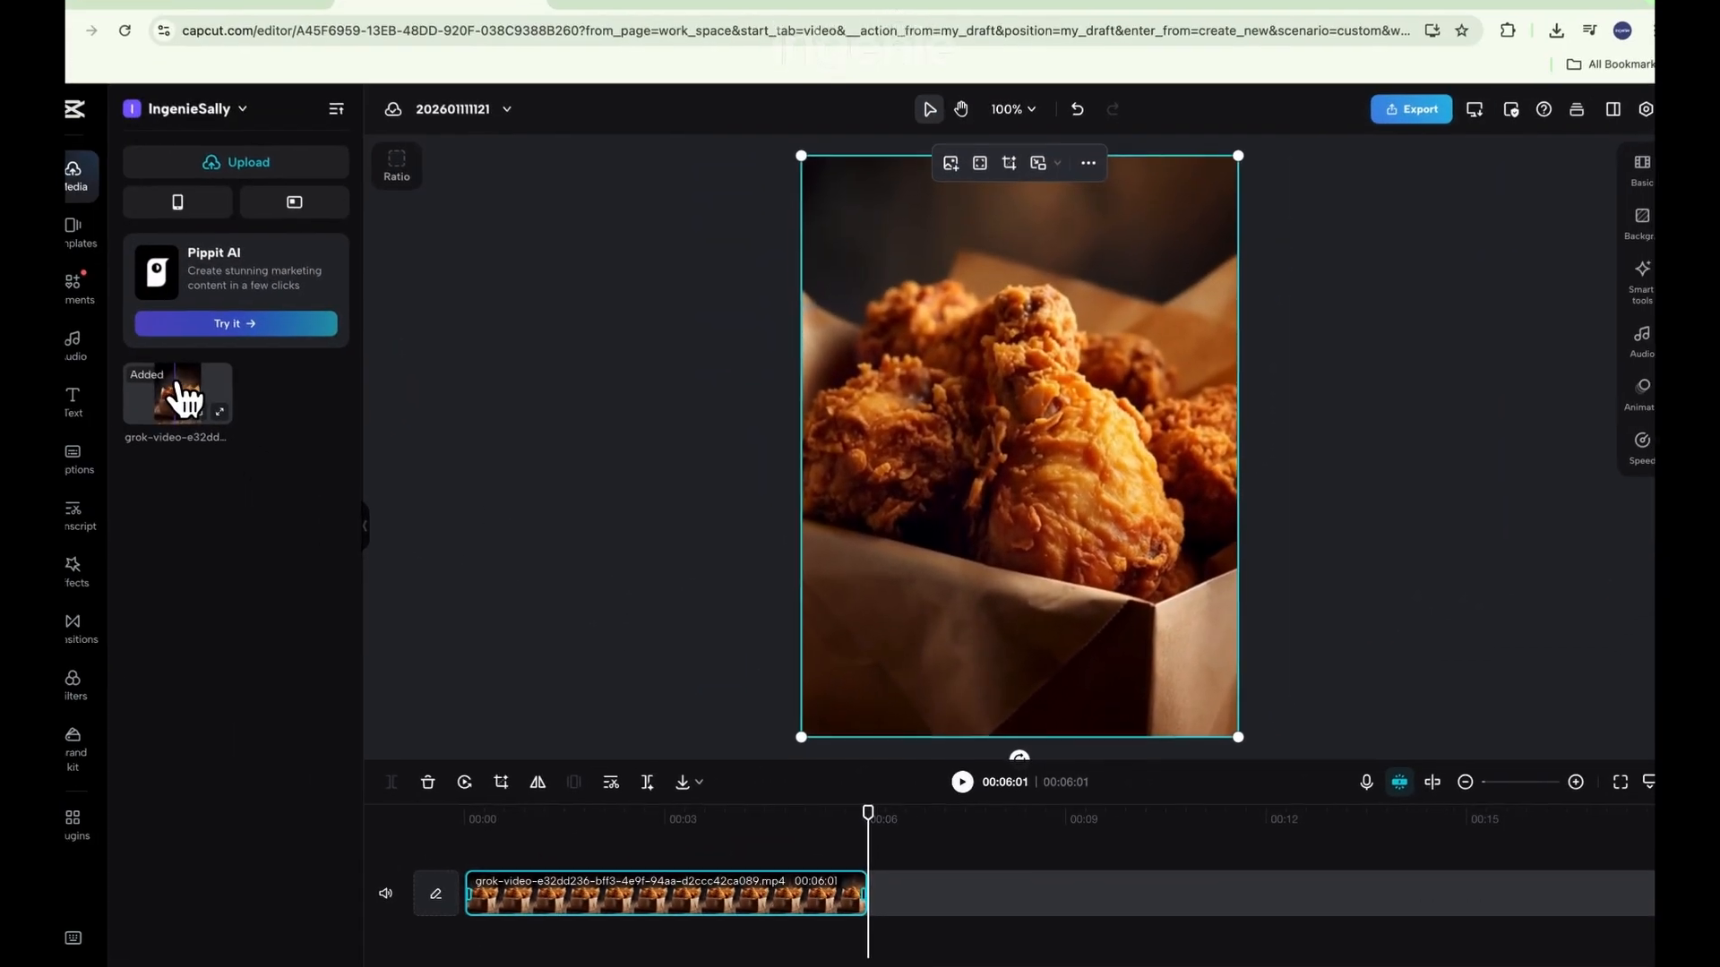
{"action": "left_click", "coordinate": [179, 394]}
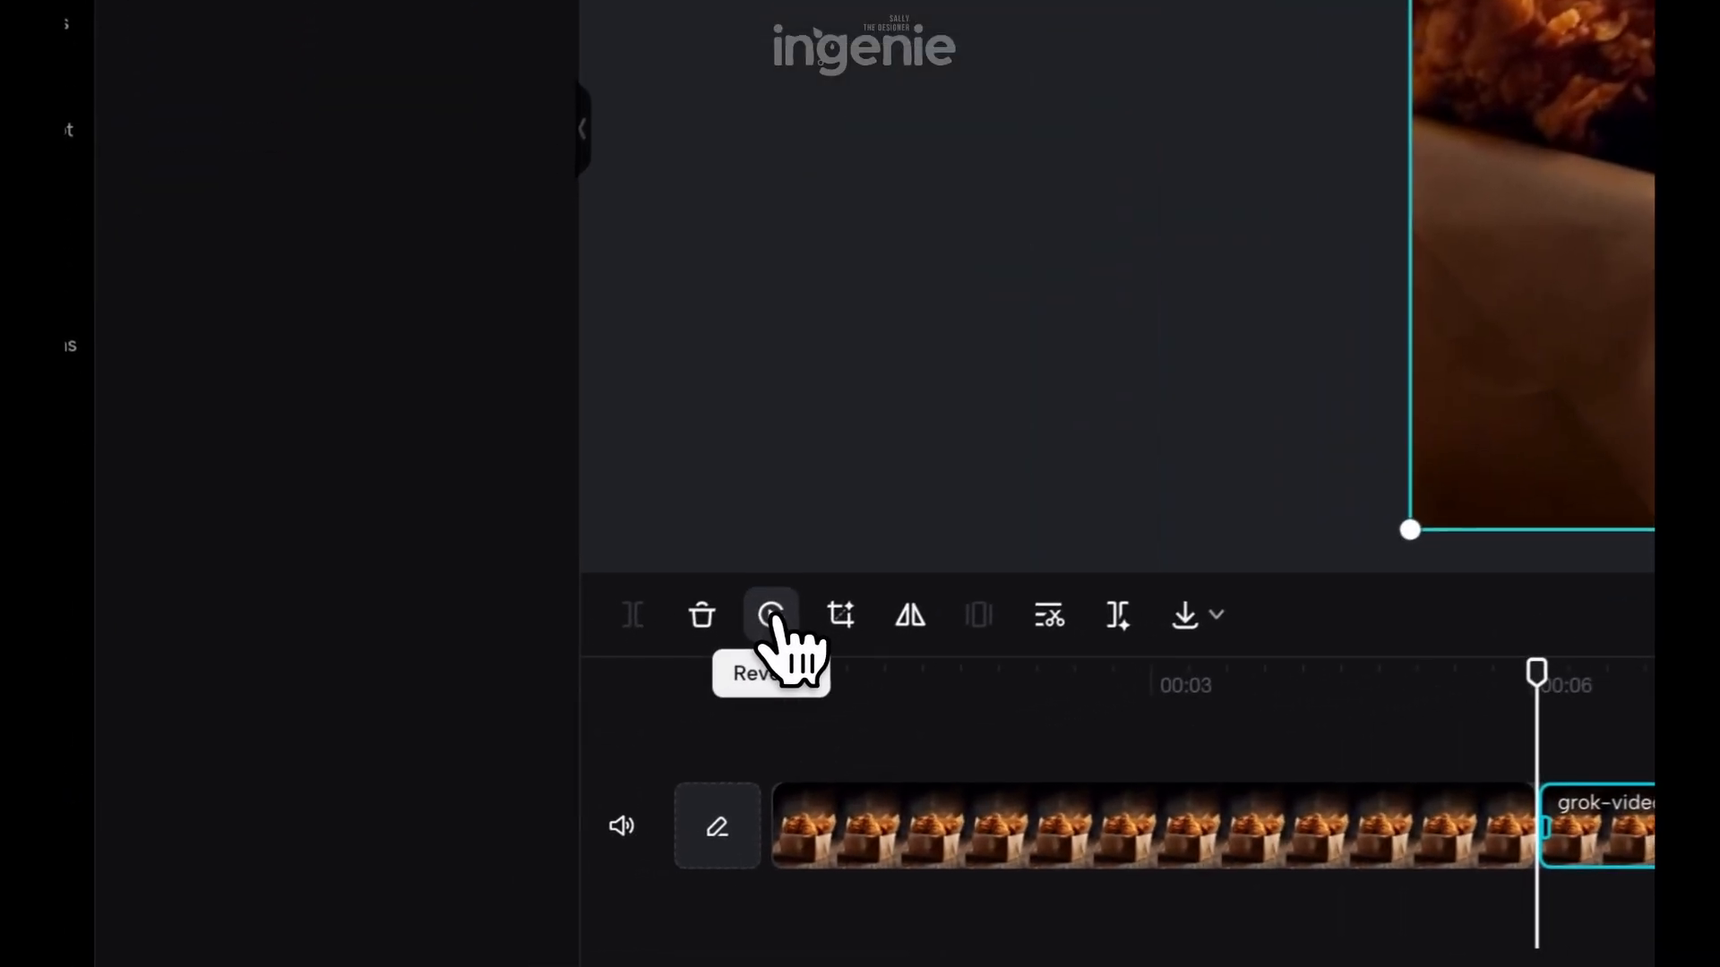
{"action": "left_click", "coordinate": [770, 616]}
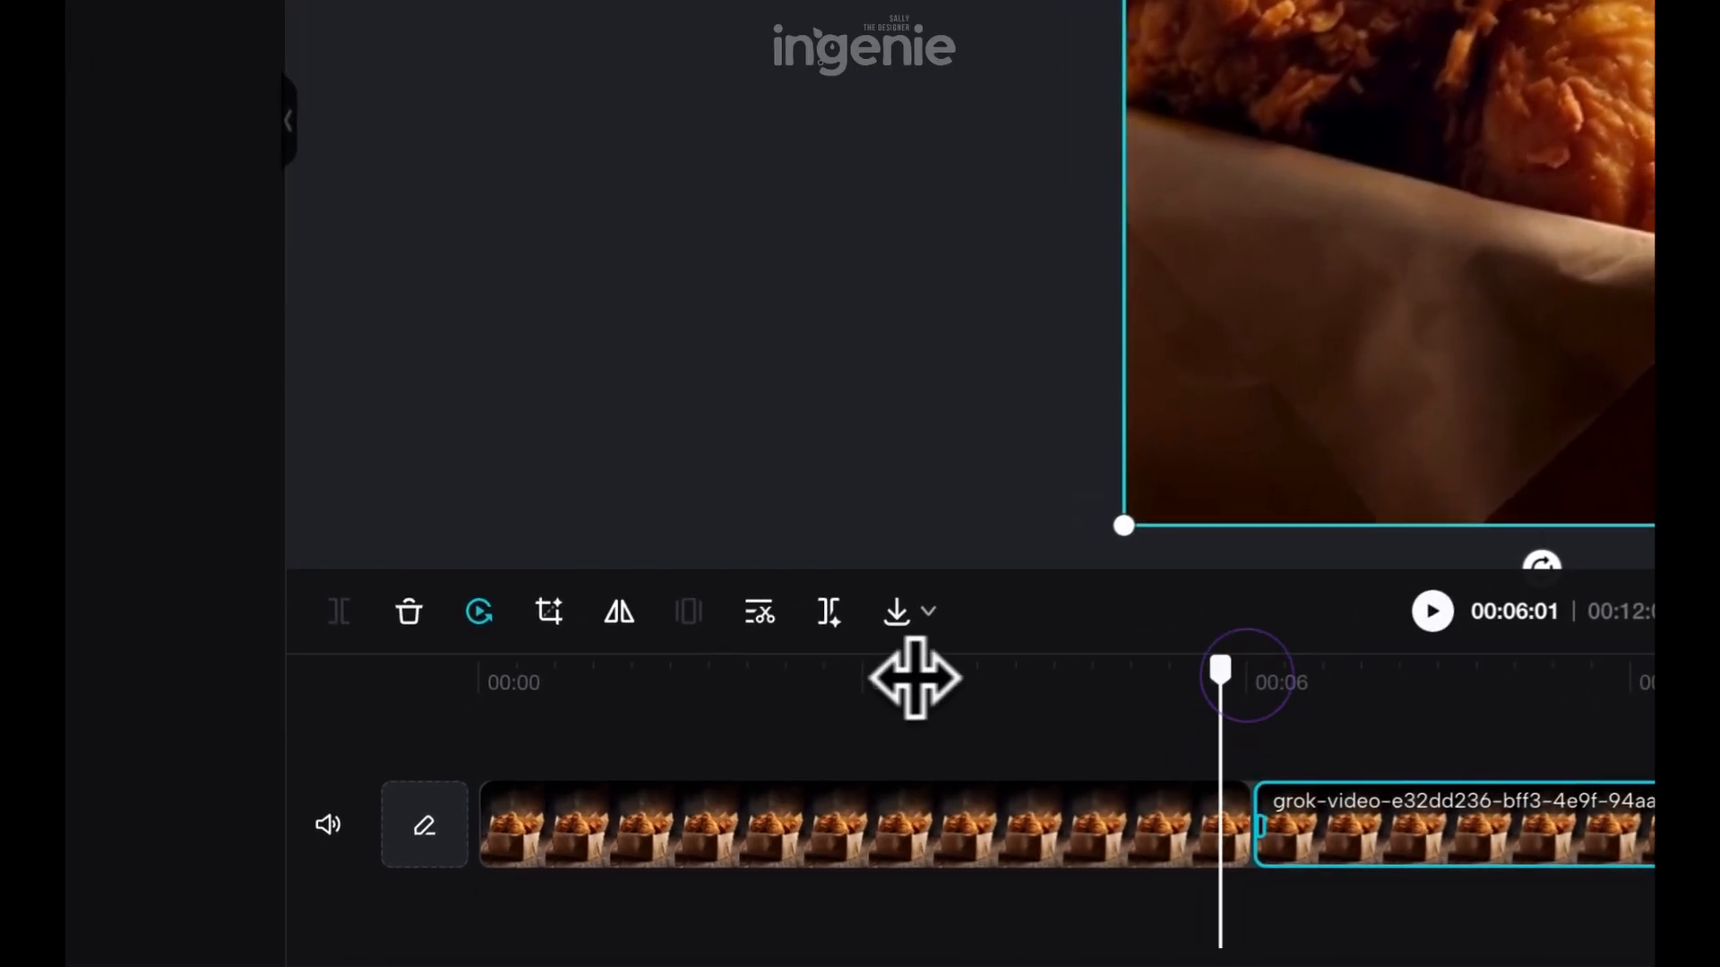
- Return the playhead to the start of the timeline and play the combined forward and reversed clips
{"action": "left_click_drag", "start_coordinate": [591, 822], "coordinate": [490, 835]}
{"action": "left_click_drag", "start_coordinate": [502, 703], "coordinate": [481, 703]}
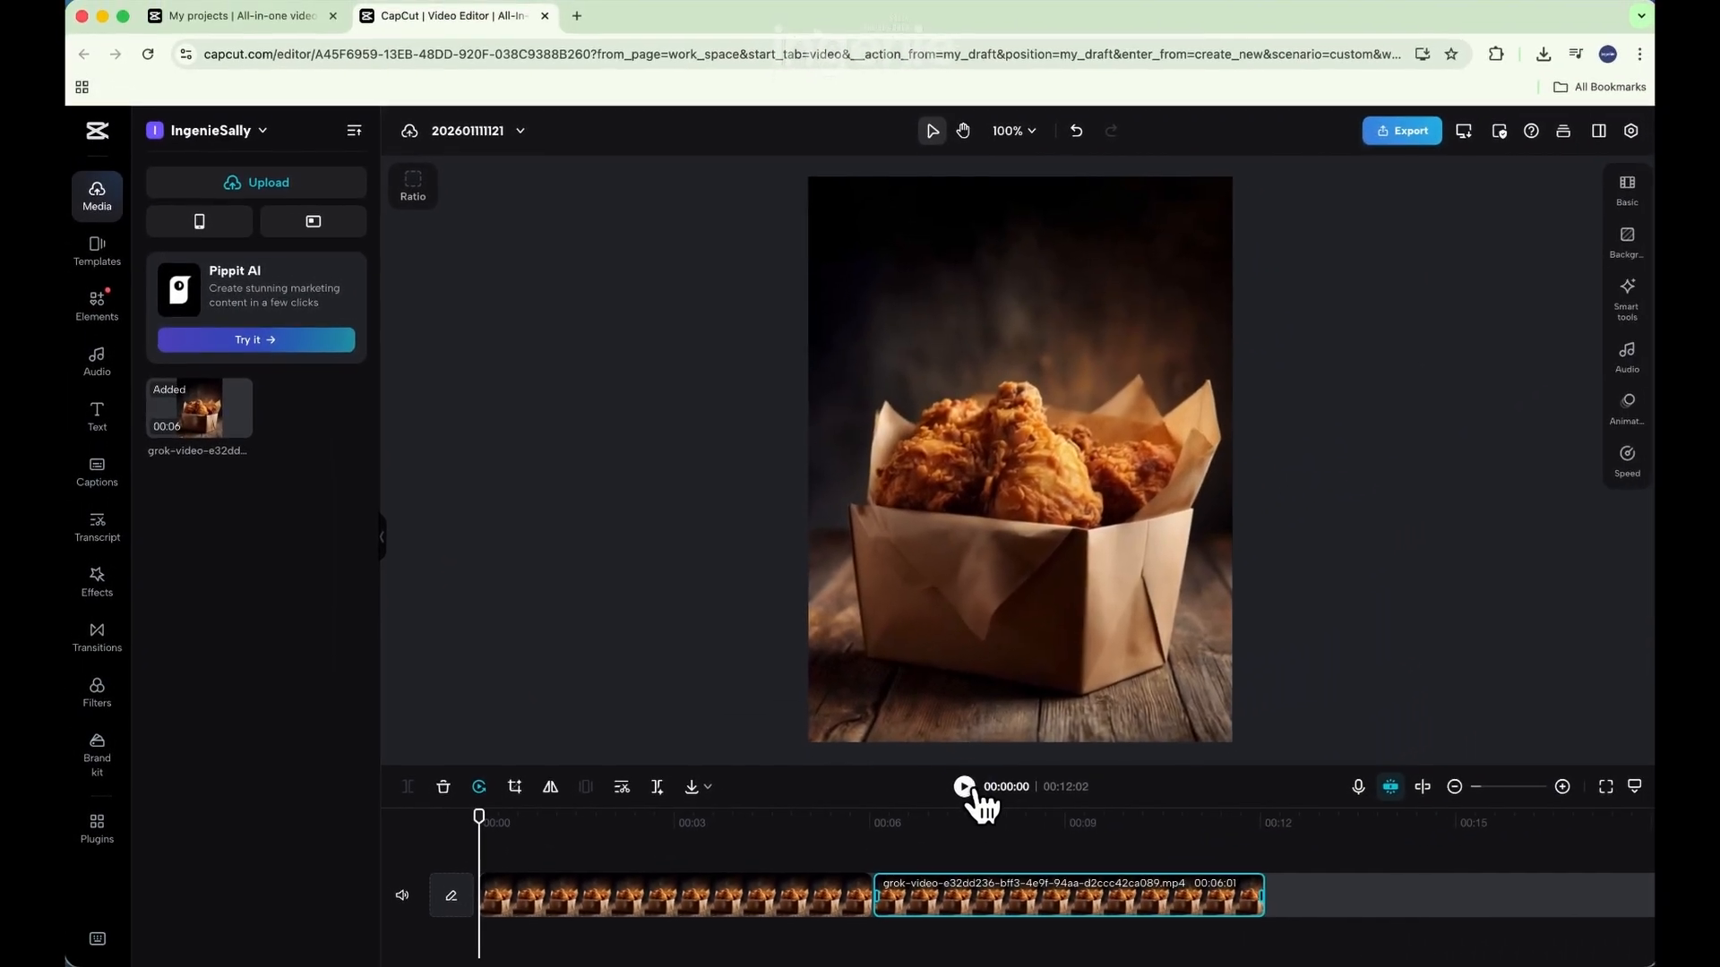
{"action": "left_click", "coordinate": [963, 787]}
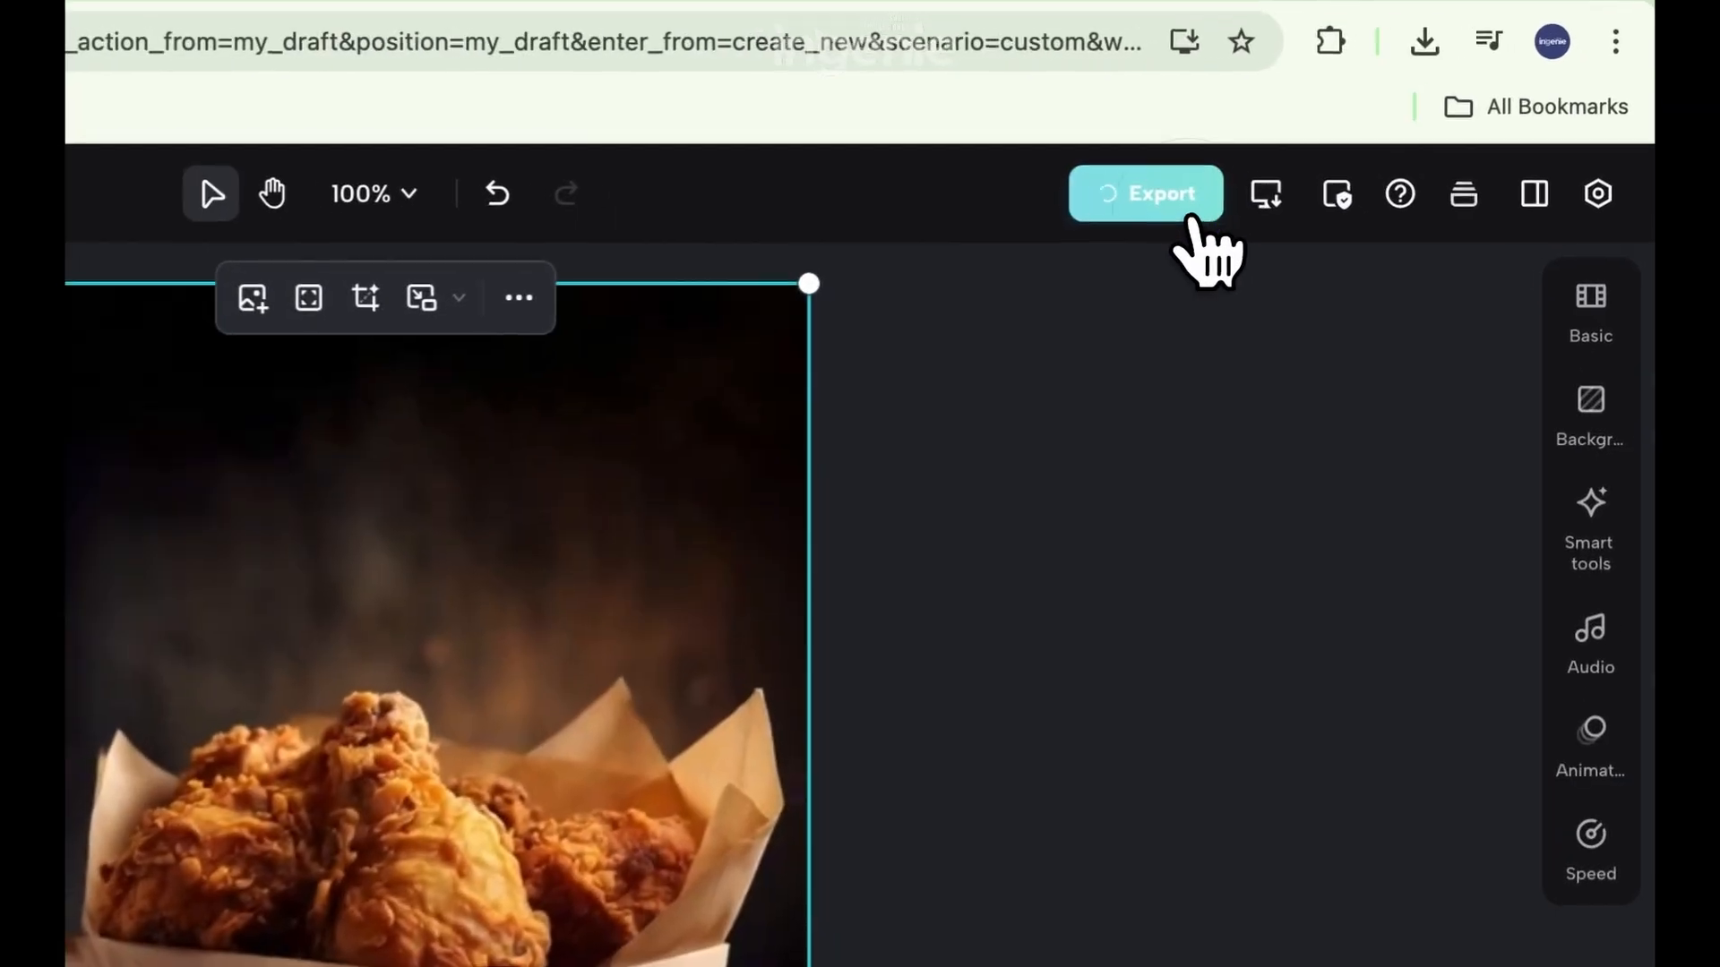
- Export the looping video for download as a 1080p, 30fps MP4 at recommended quality, with a name beginning "Frie"
{"action": "left_click", "coordinate": [1419, 141]}
{"action": "left_click", "coordinate": [1225, 763]}
{"action": "left_click", "coordinate": [1063, 238]}
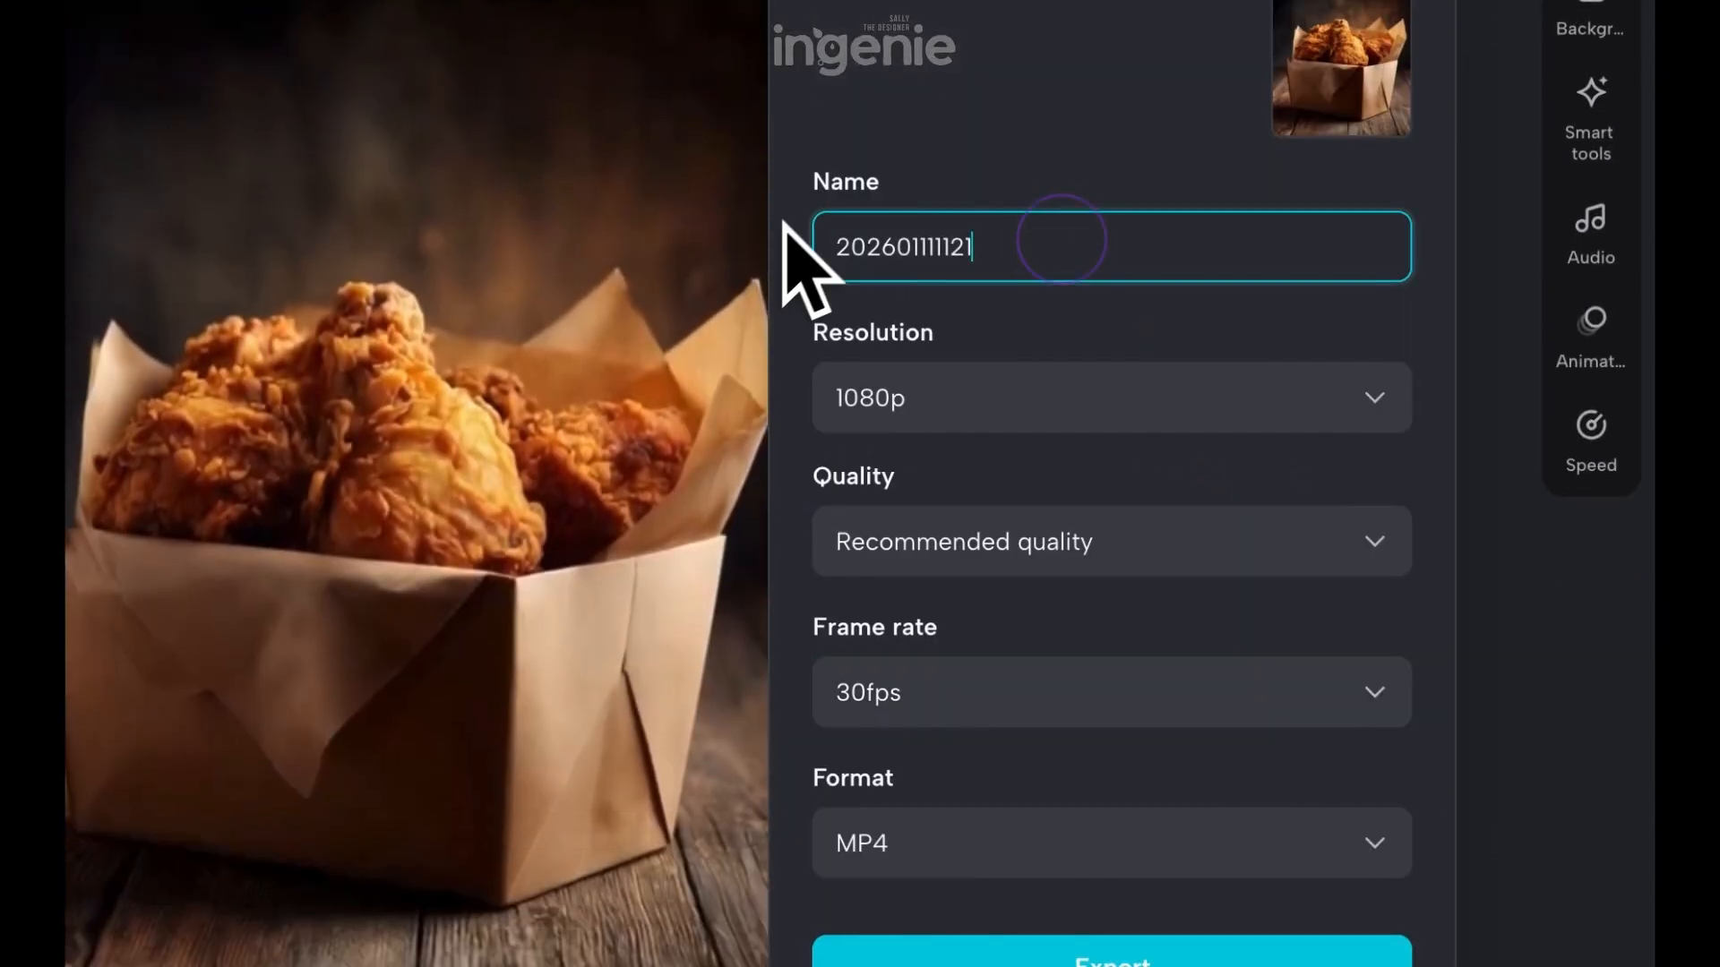
{"action": "type", "text": "Frie"}
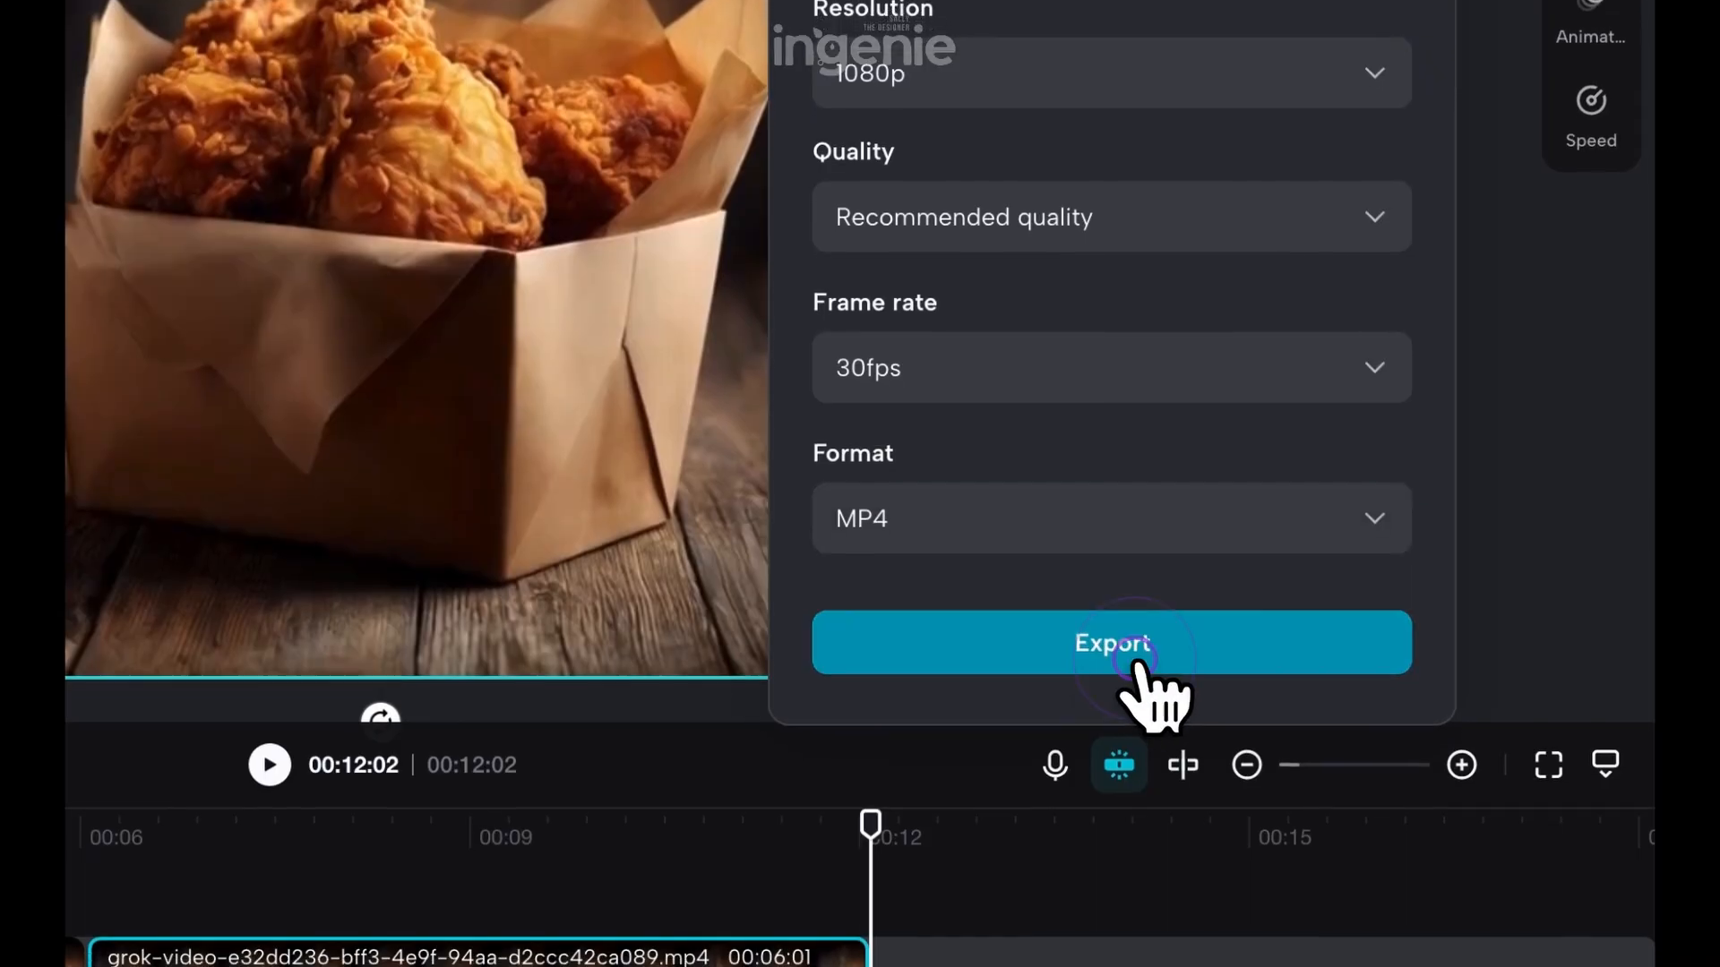
{"action": "left_click", "coordinate": [1130, 712]}
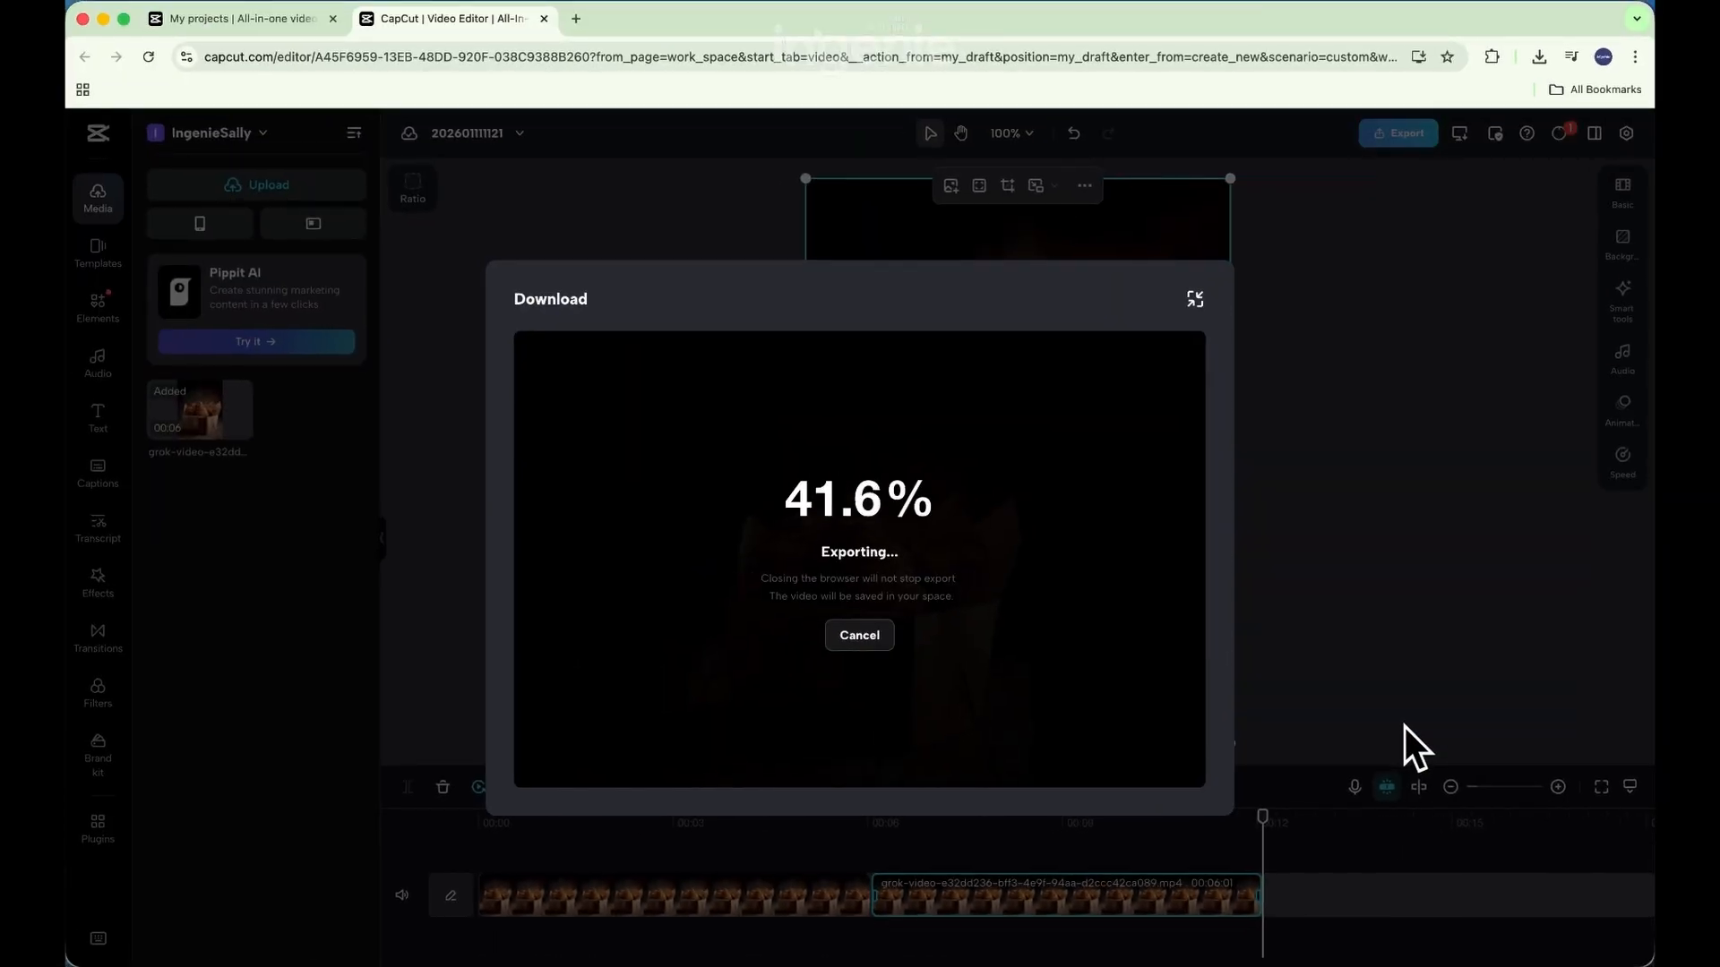
- Leave the finished fried chicken export, create a new video project, and upload the Grok burger video into it
{"action": "left_click", "coordinate": [1195, 299]}
{"action": "left_click", "coordinate": [659, 720]}
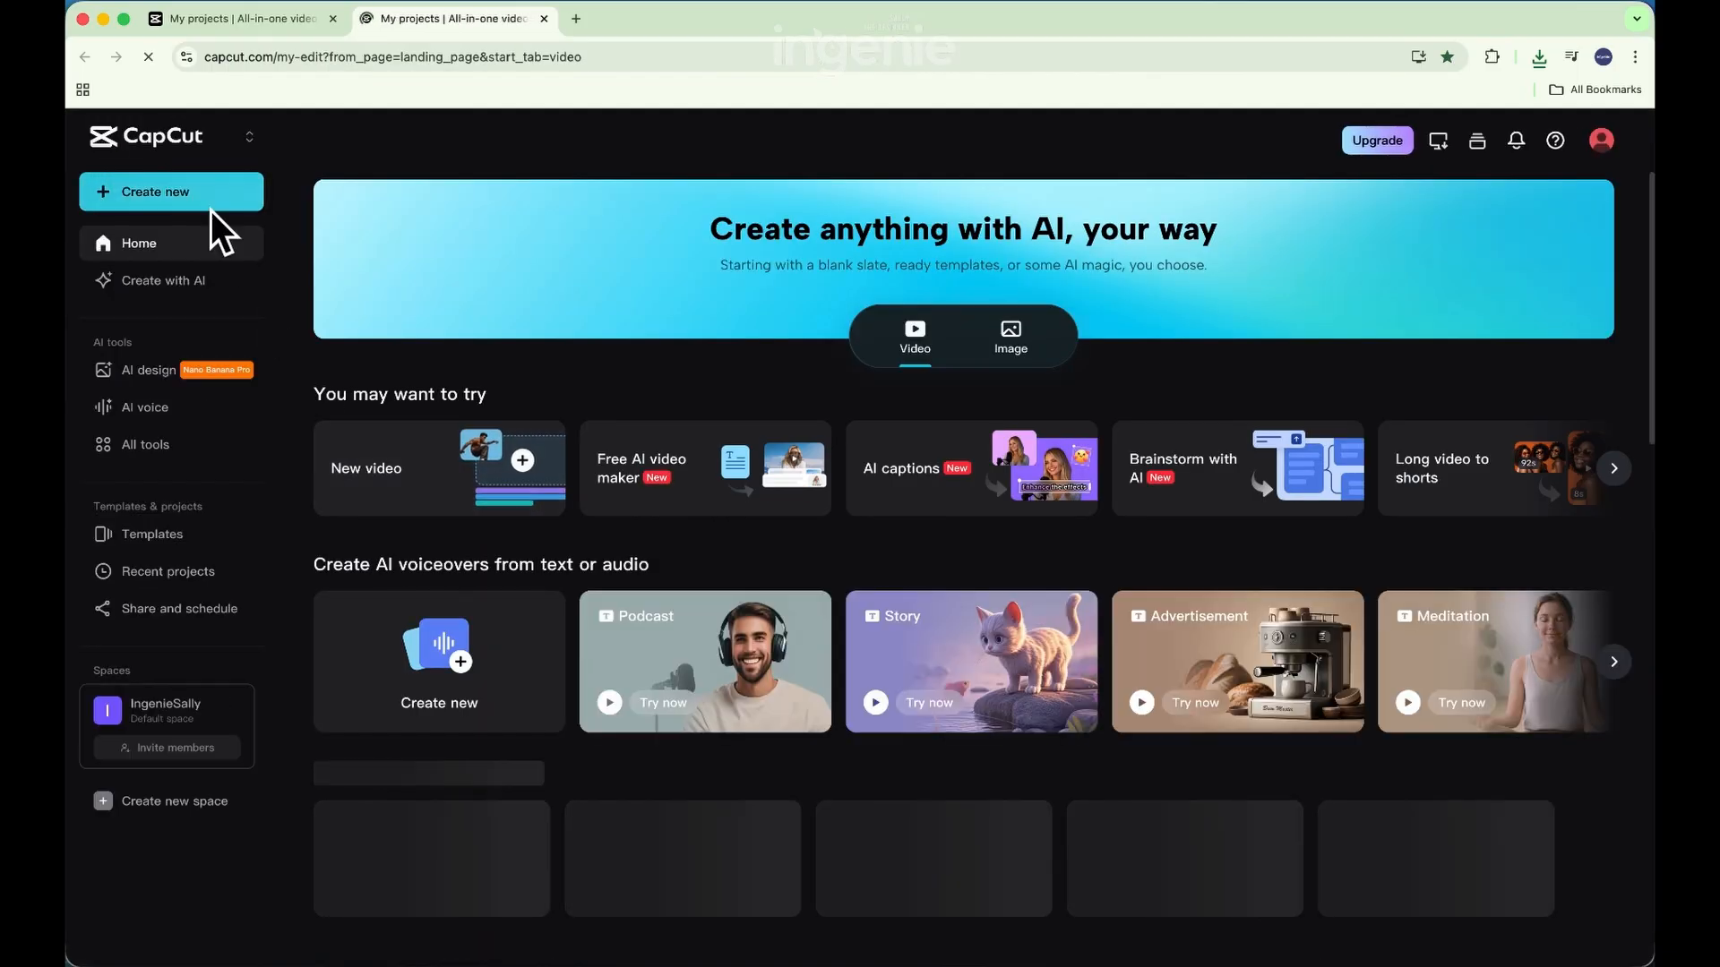
{"action": "mouse_move", "coordinate": [172, 230]}
{"action": "left_click", "coordinate": [176, 332]}
{"action": "left_click", "coordinate": [1021, 416]}
- Add a second copy of the burger clip at the end of the first one and reverse it
{"action": "key", "text": "Escape"}
{"action": "left_click", "coordinate": [883, 824]}
{"action": "left_click", "coordinate": [478, 784]}
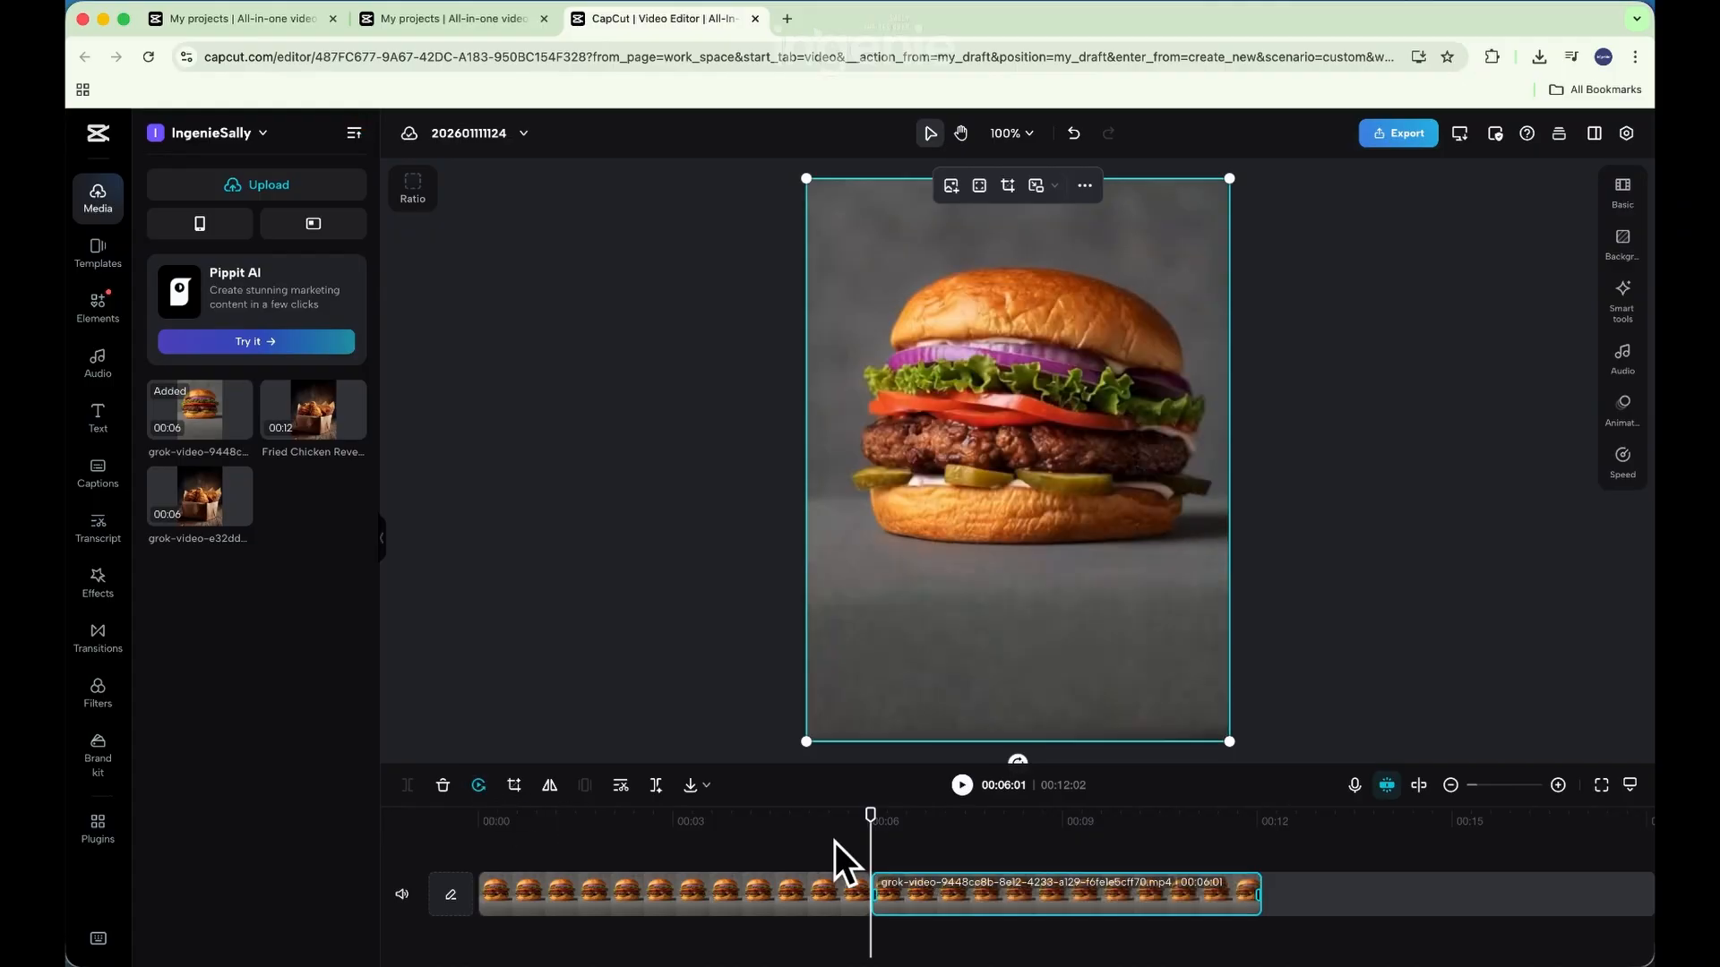
- Return the playhead to the timeline start and play the combined forward and reversed burger clips
{"action": "left_click_drag", "start_coordinate": [824, 845], "coordinate": [442, 849]}
{"action": "left_click", "coordinate": [964, 787]}
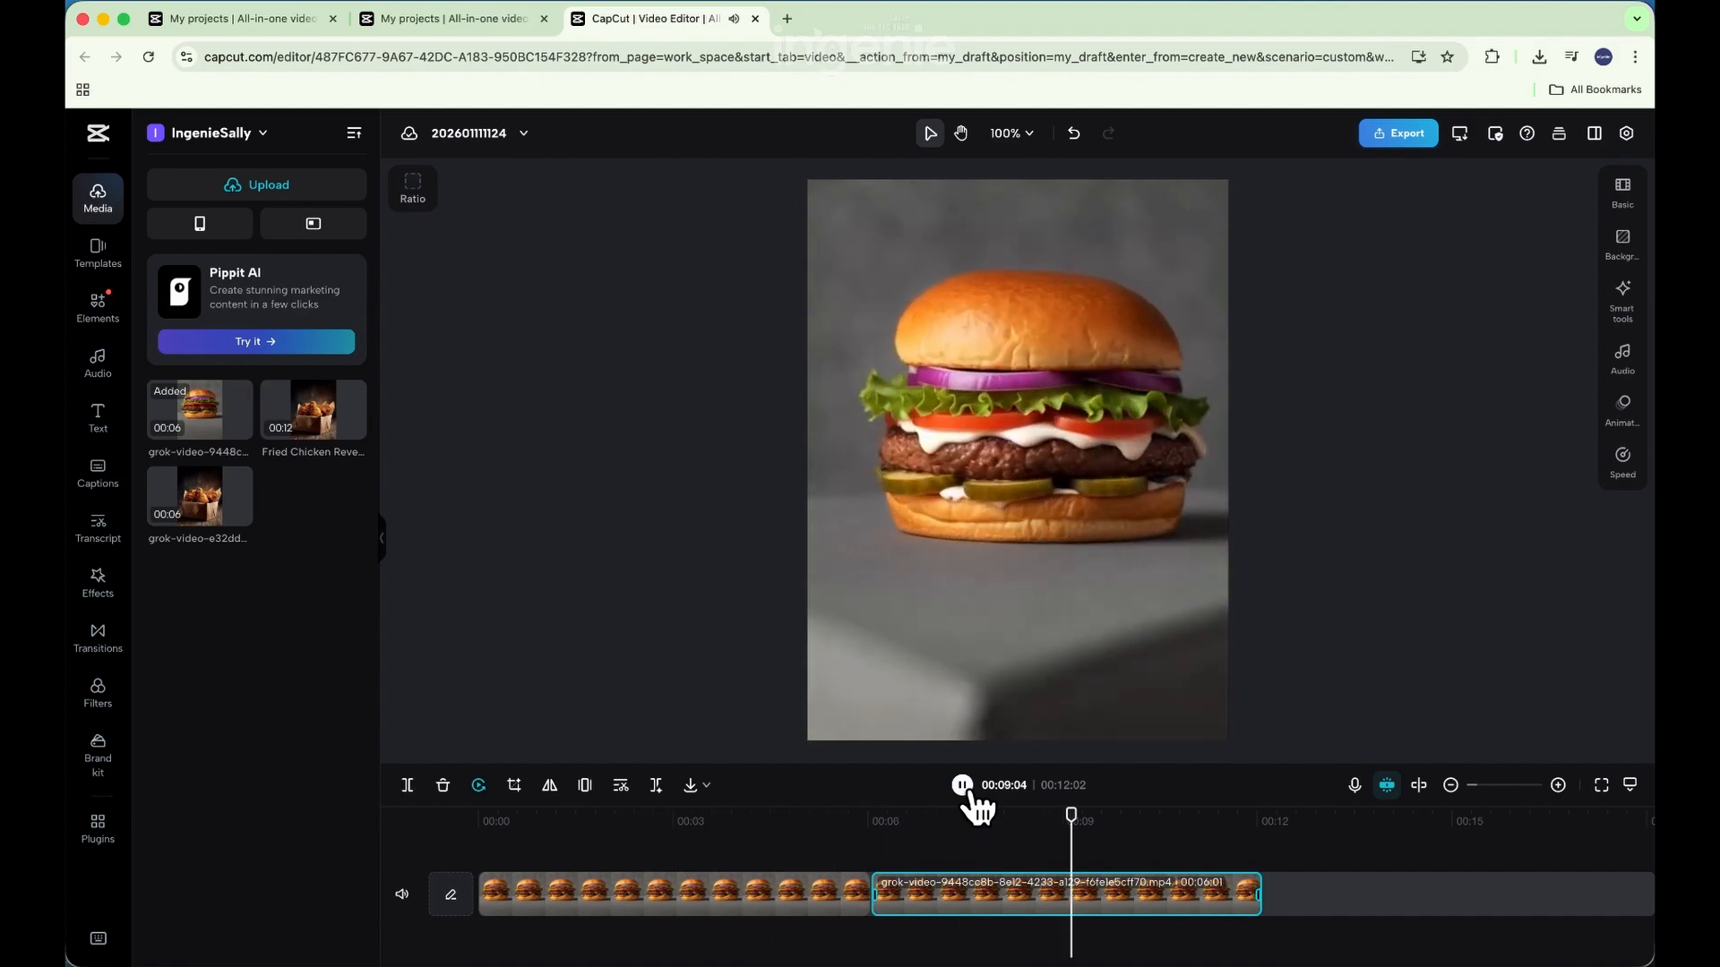
{"action": "left_click", "coordinate": [962, 784]}
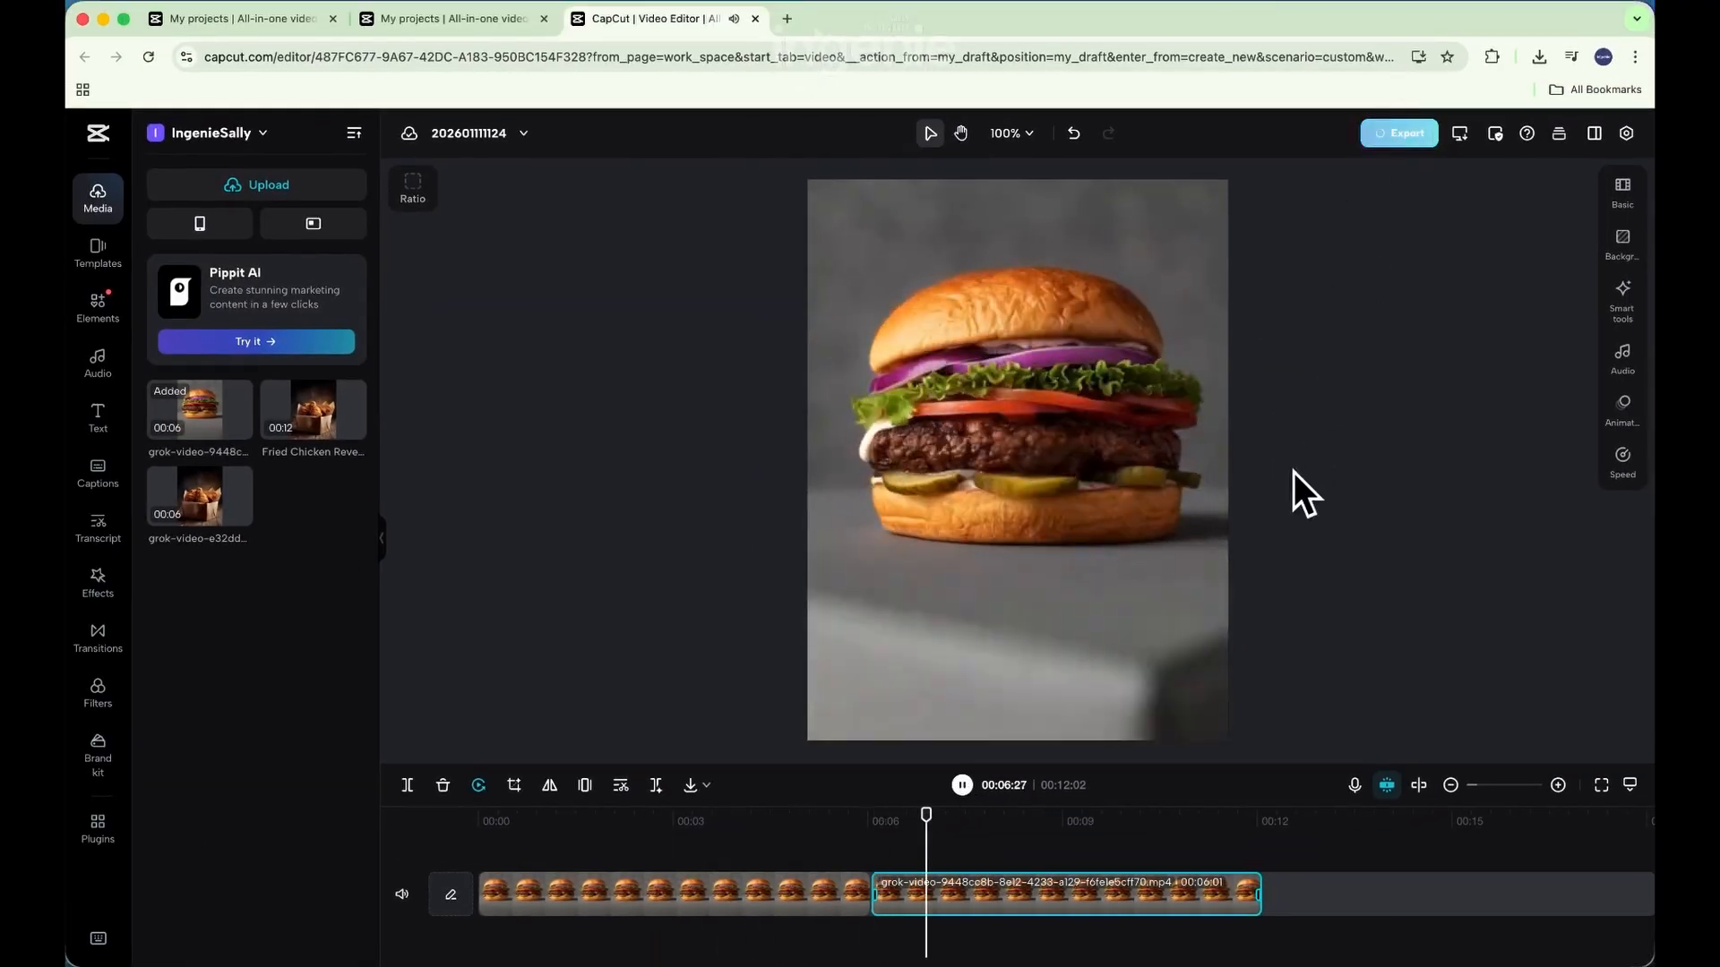
- Export the burger video for download under the name "Burger w reversed"
{"action": "left_click", "coordinate": [1326, 584]}
{"action": "left_click_drag", "start_coordinate": [1391, 362], "coordinate": [1228, 364]}
{"action": "type", "text": "Burger w reversed"}
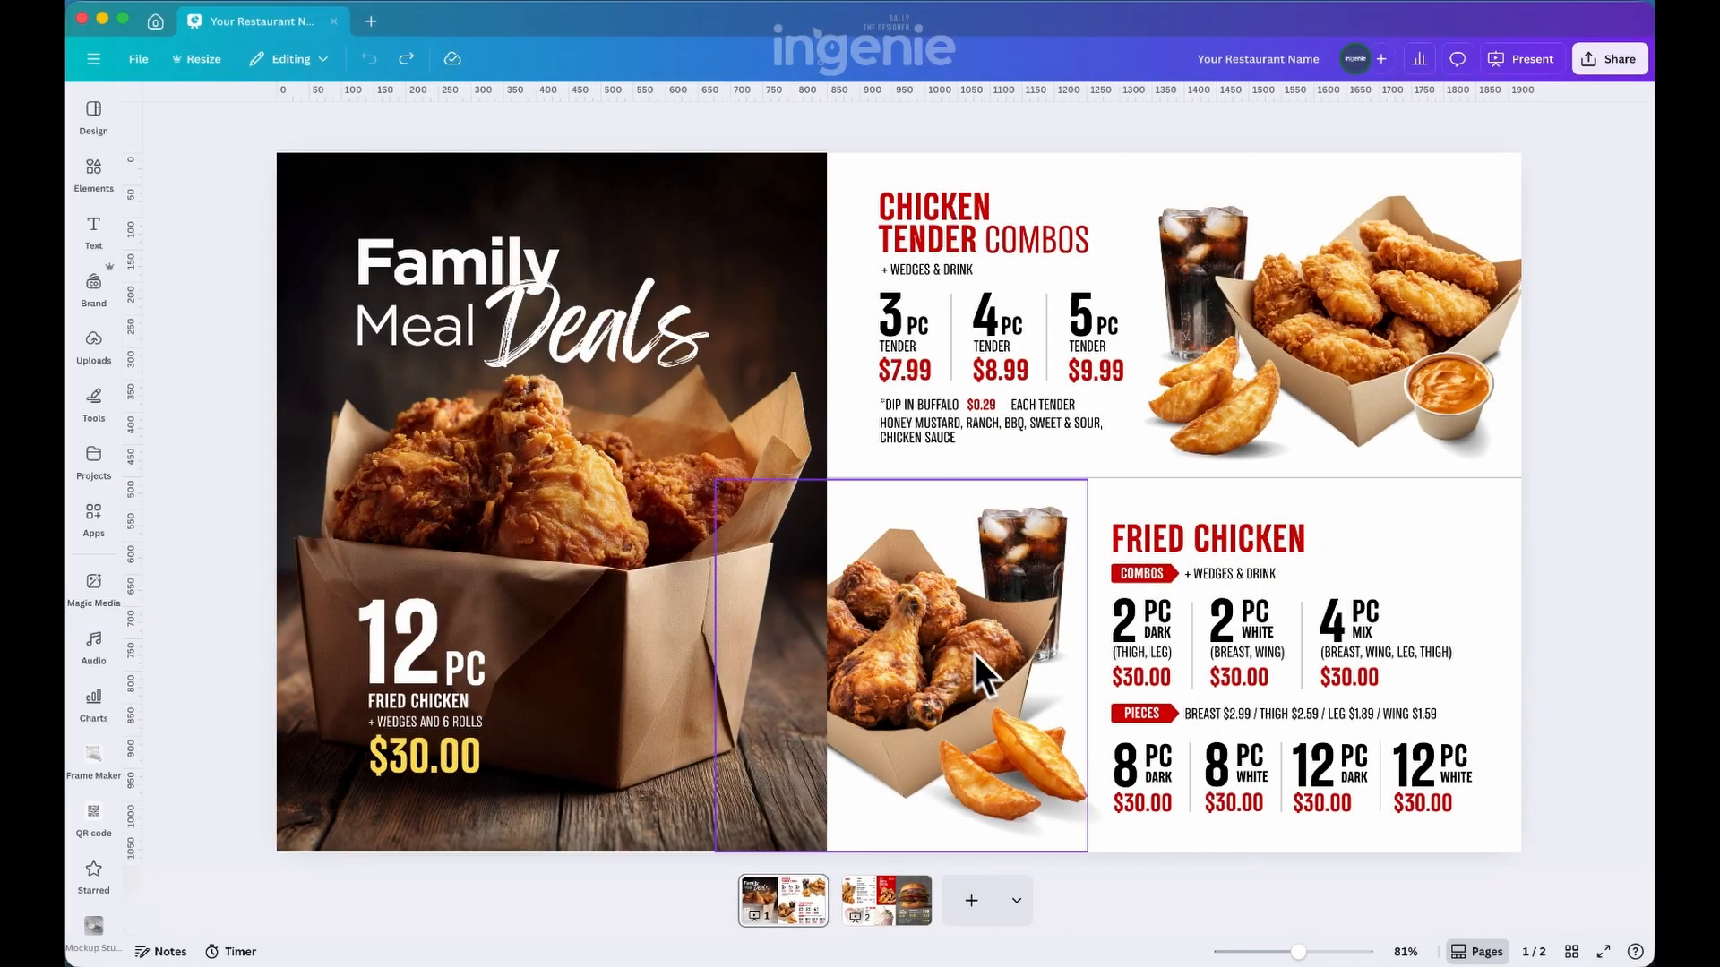
- Switch to the Canva menu design and examine the fried chicken image on page 1 and the burger image on page 2
{"action": "left_click", "coordinate": [751, 191]}
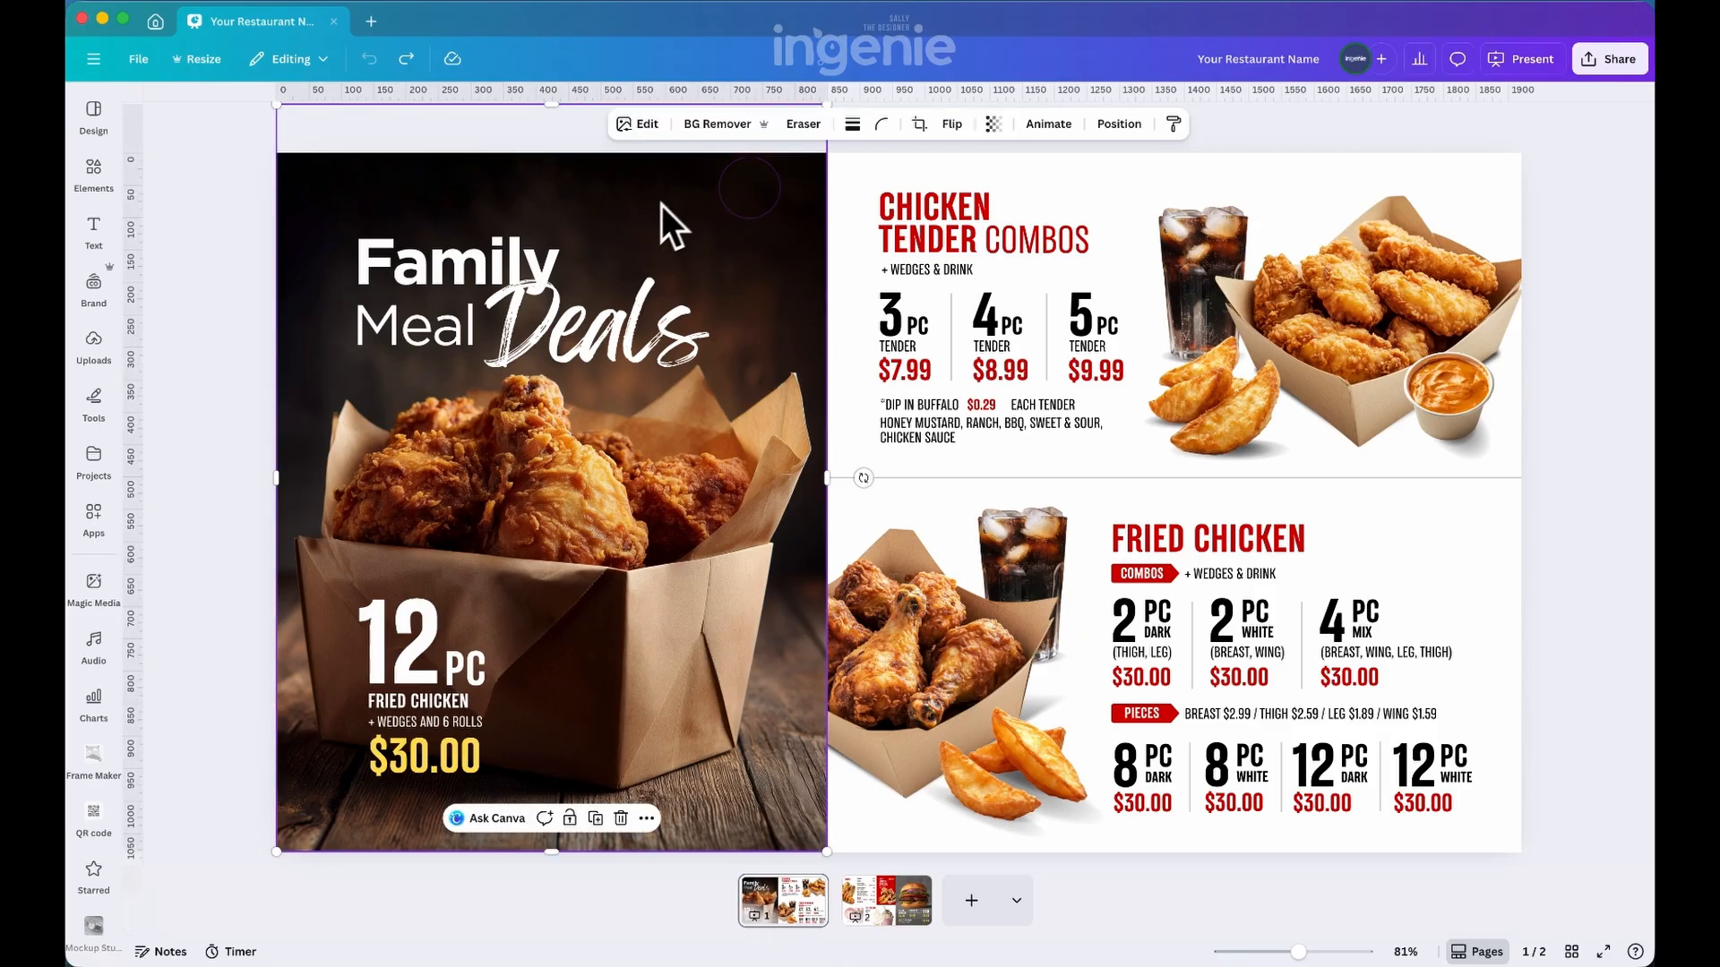
{"action": "left_click", "coordinate": [905, 905]}
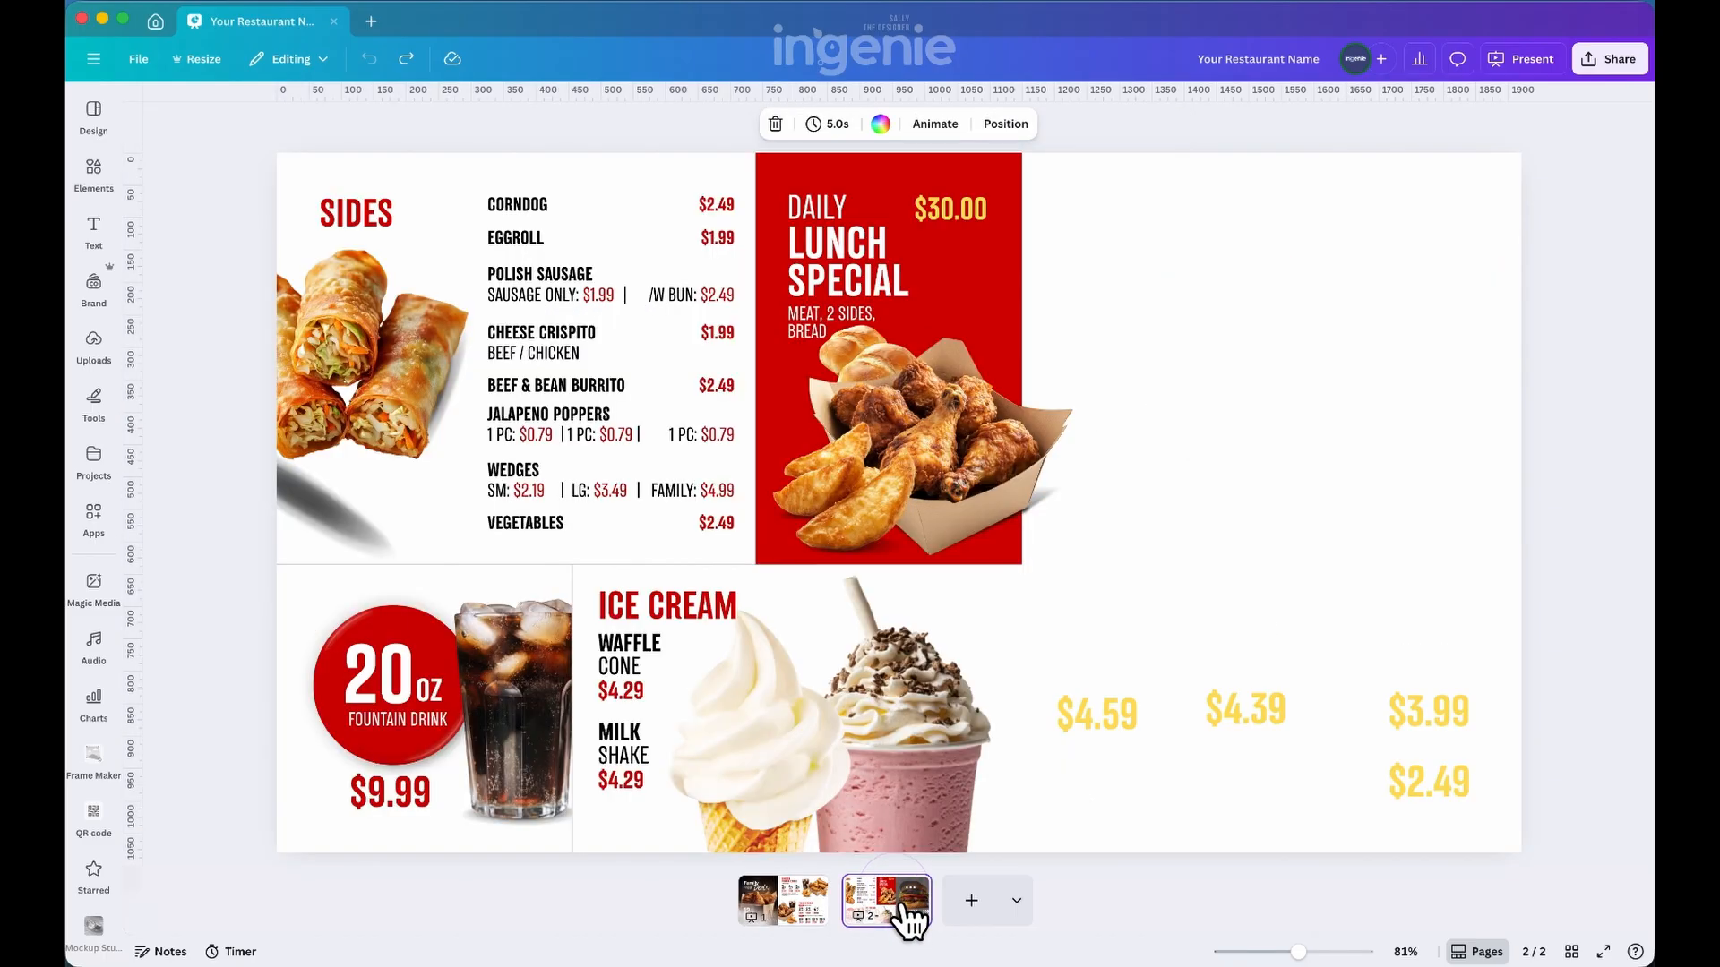
{"action": "left_click", "coordinate": [1312, 233]}
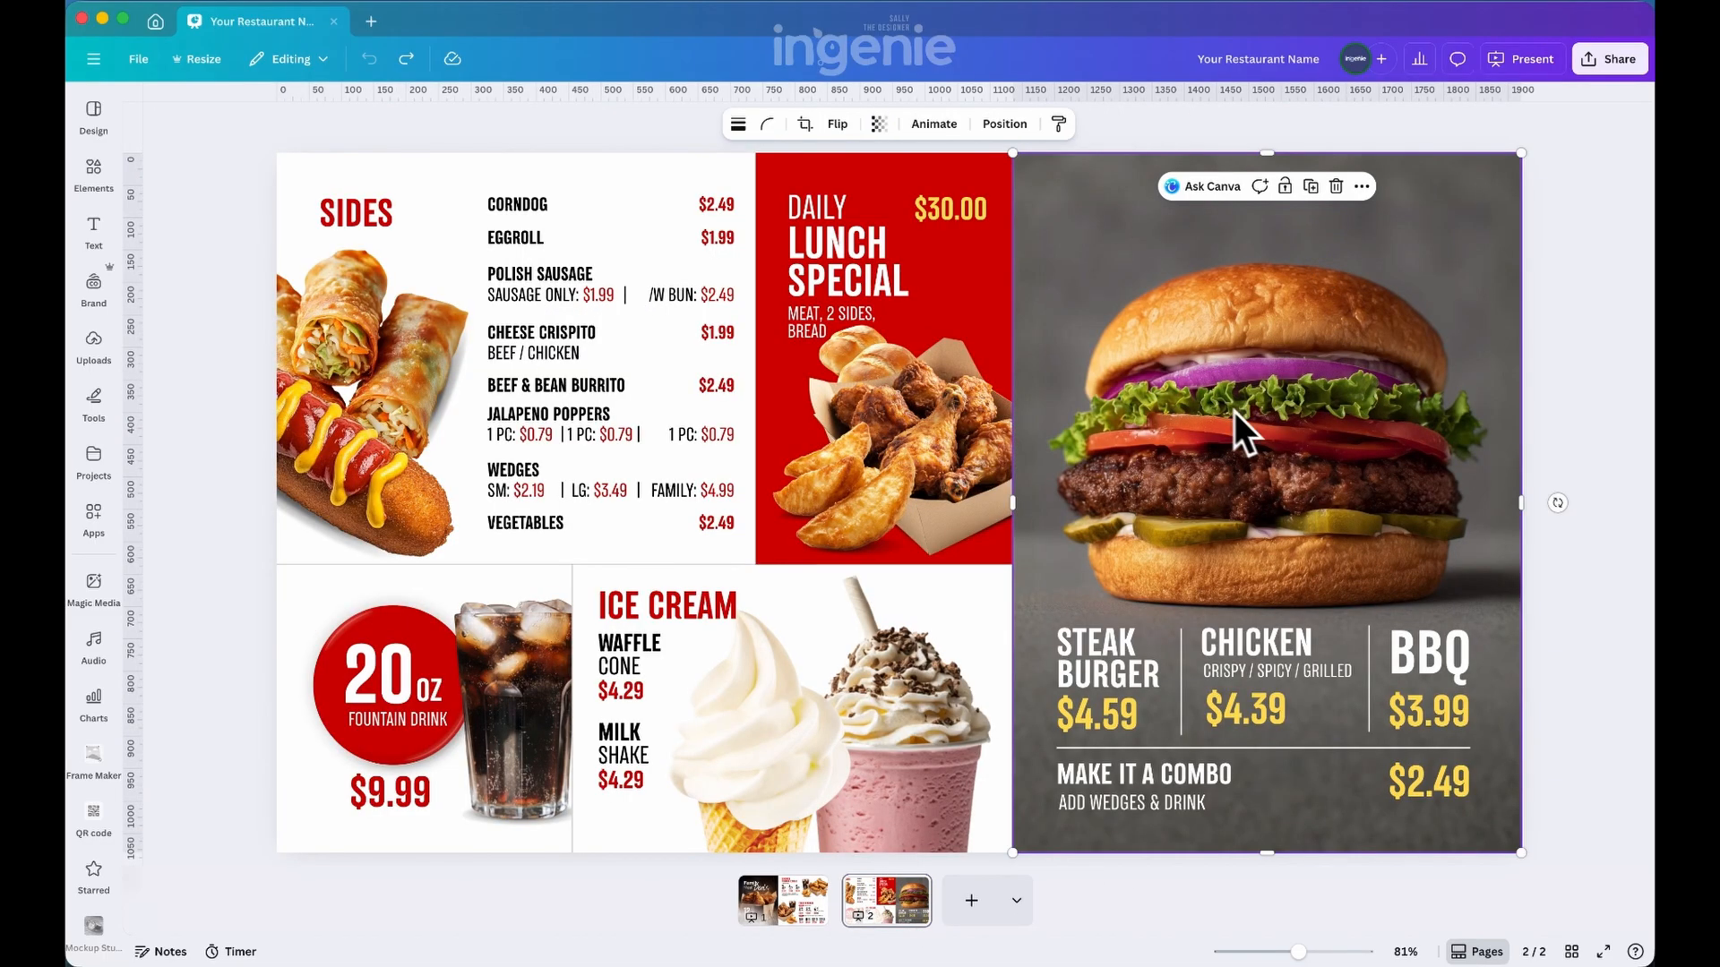
{"action": "left_click", "coordinate": [786, 912]}
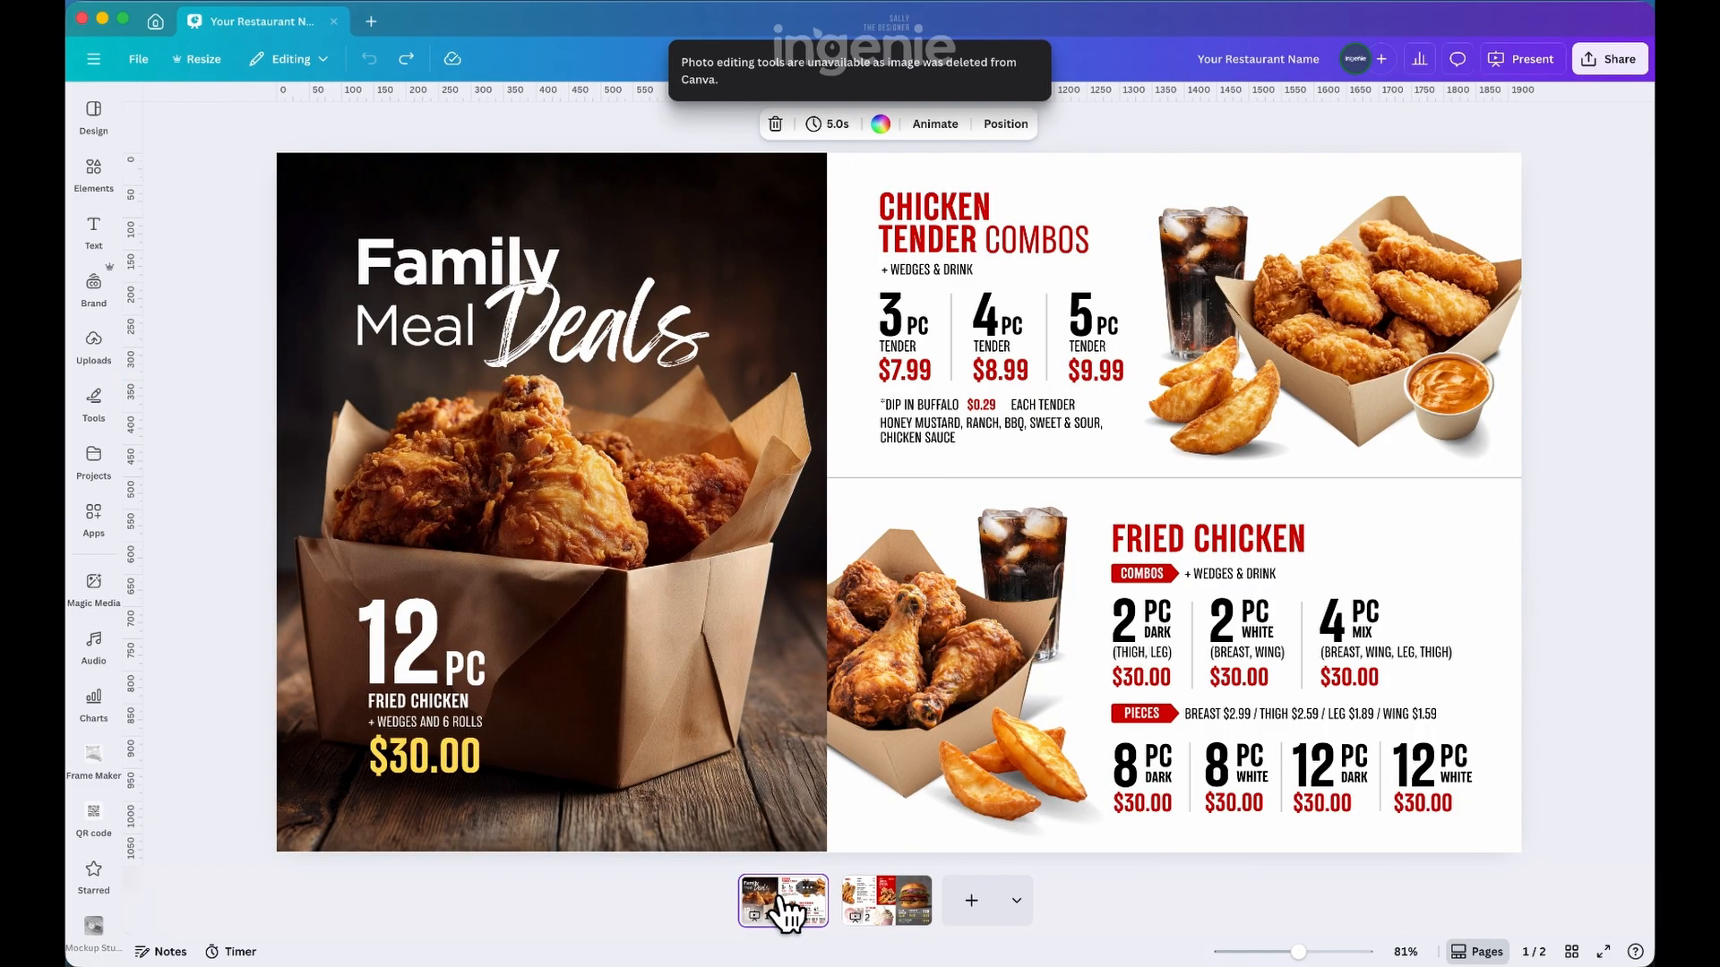
- Upload Fried Chicken Reversed.mp4 and replace the Family Meal Deals background image on page 1 with it
{"action": "left_click", "coordinate": [99, 343]}
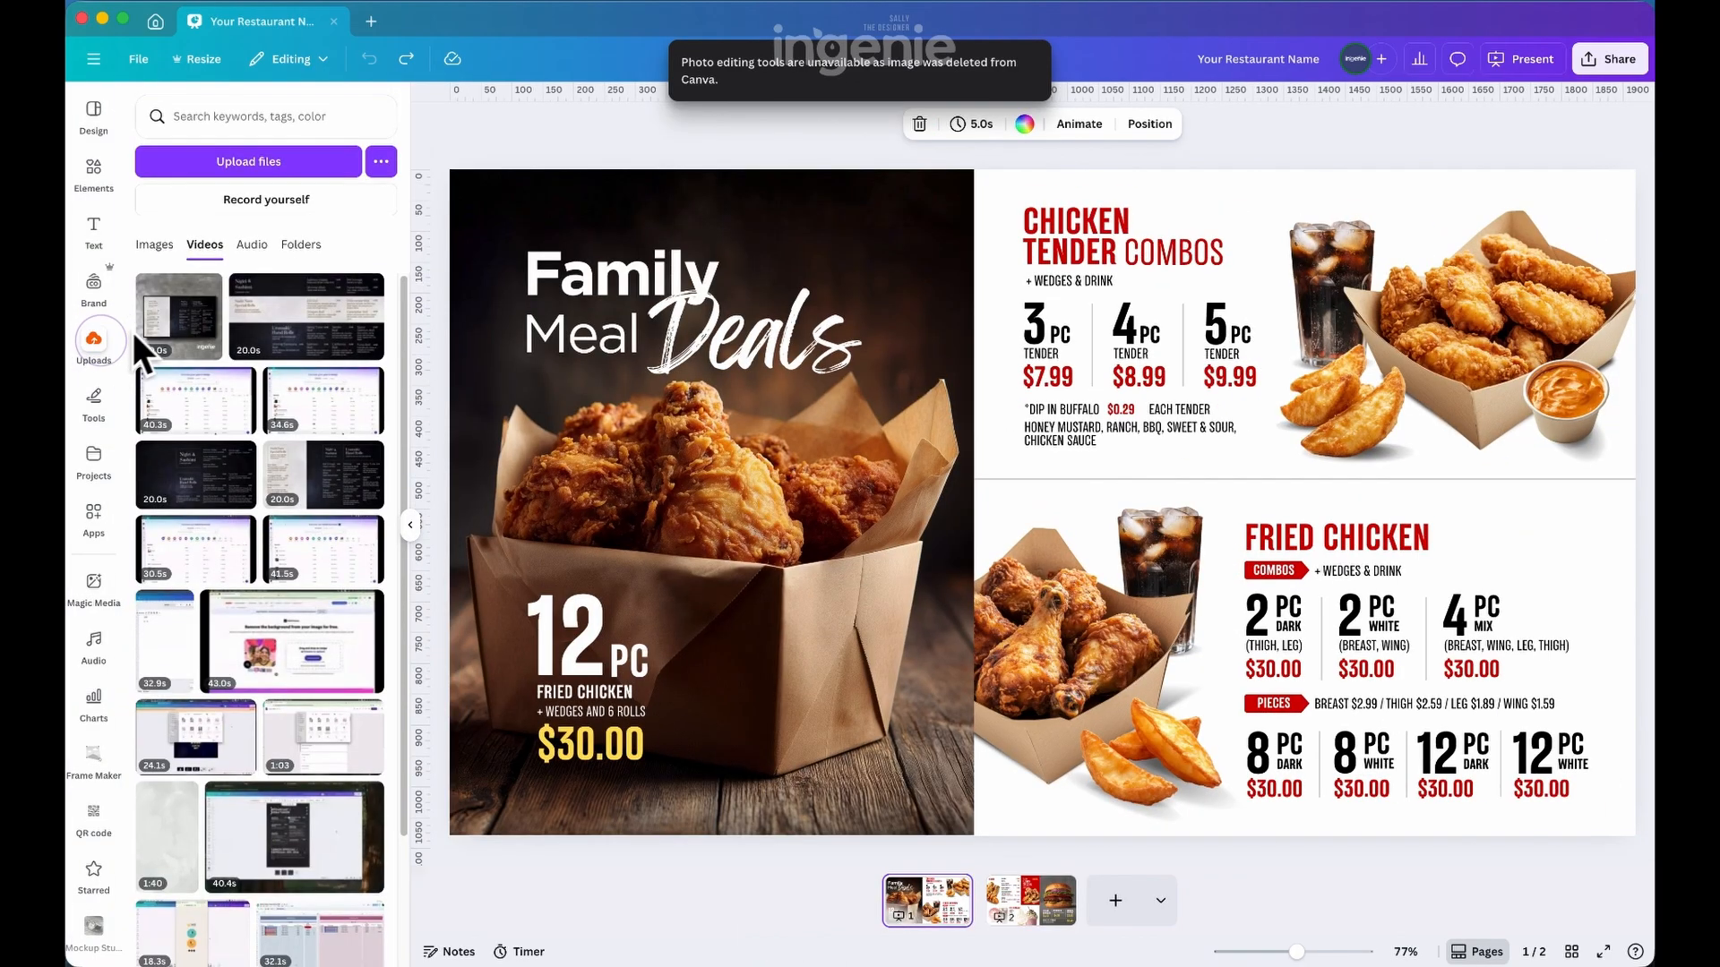
{"action": "left_click", "coordinate": [332, 162]}
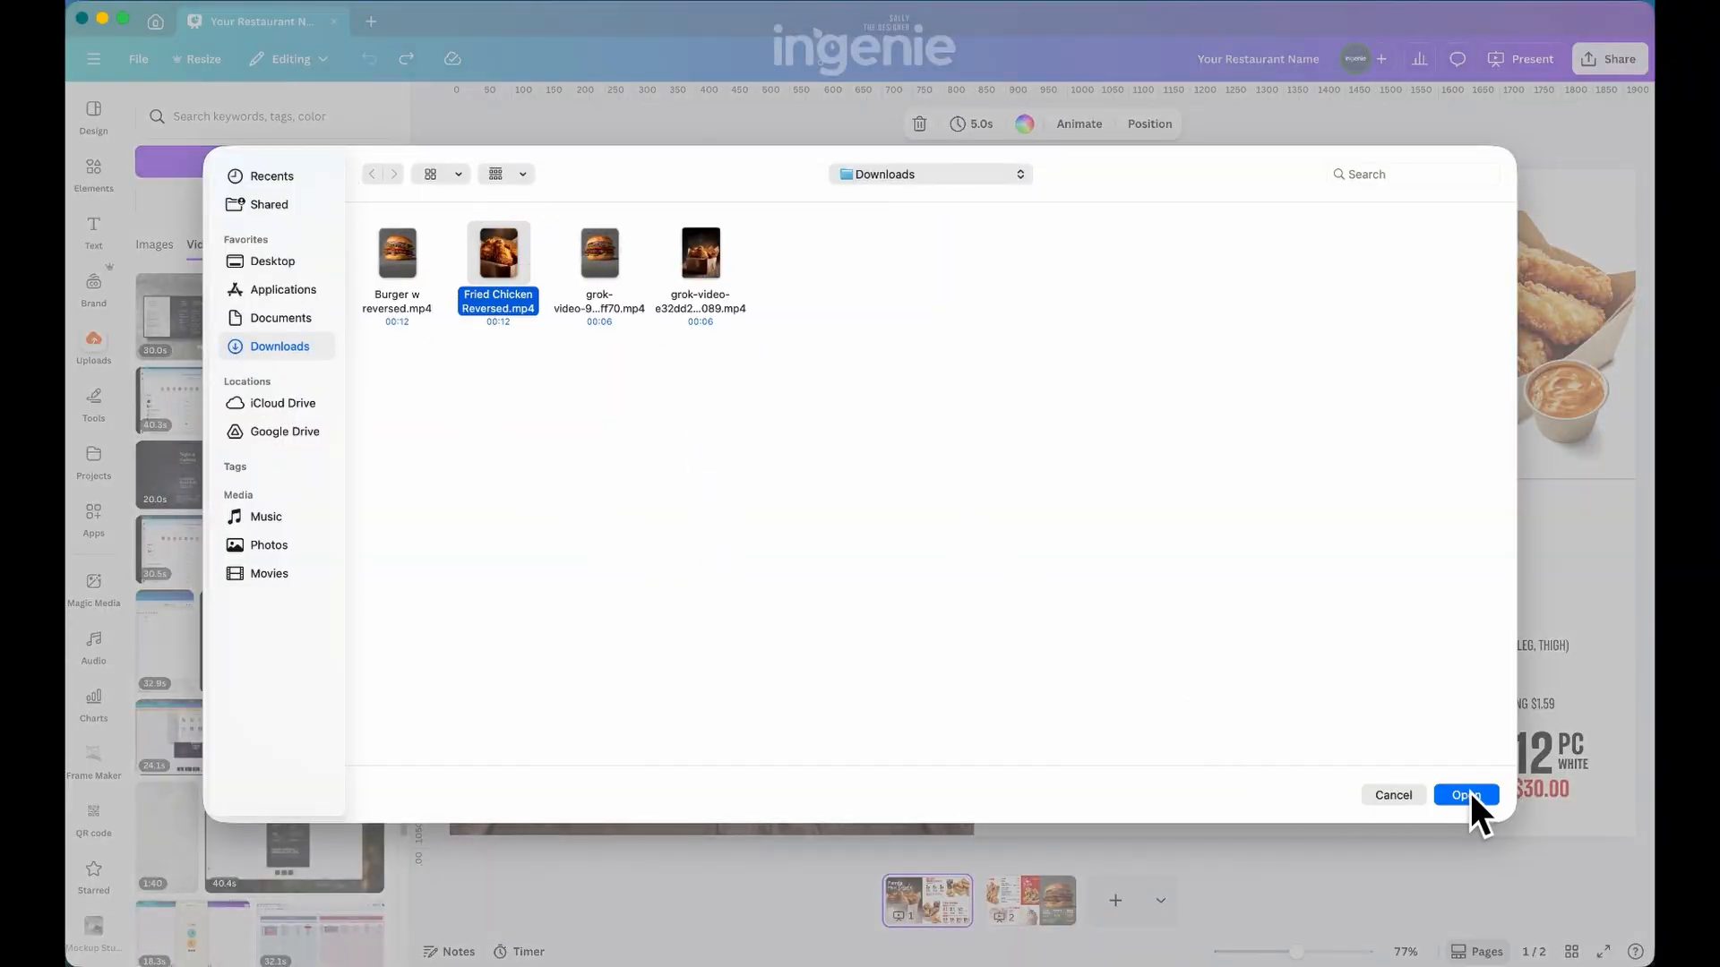
{"action": "left_click", "coordinate": [1469, 795]}
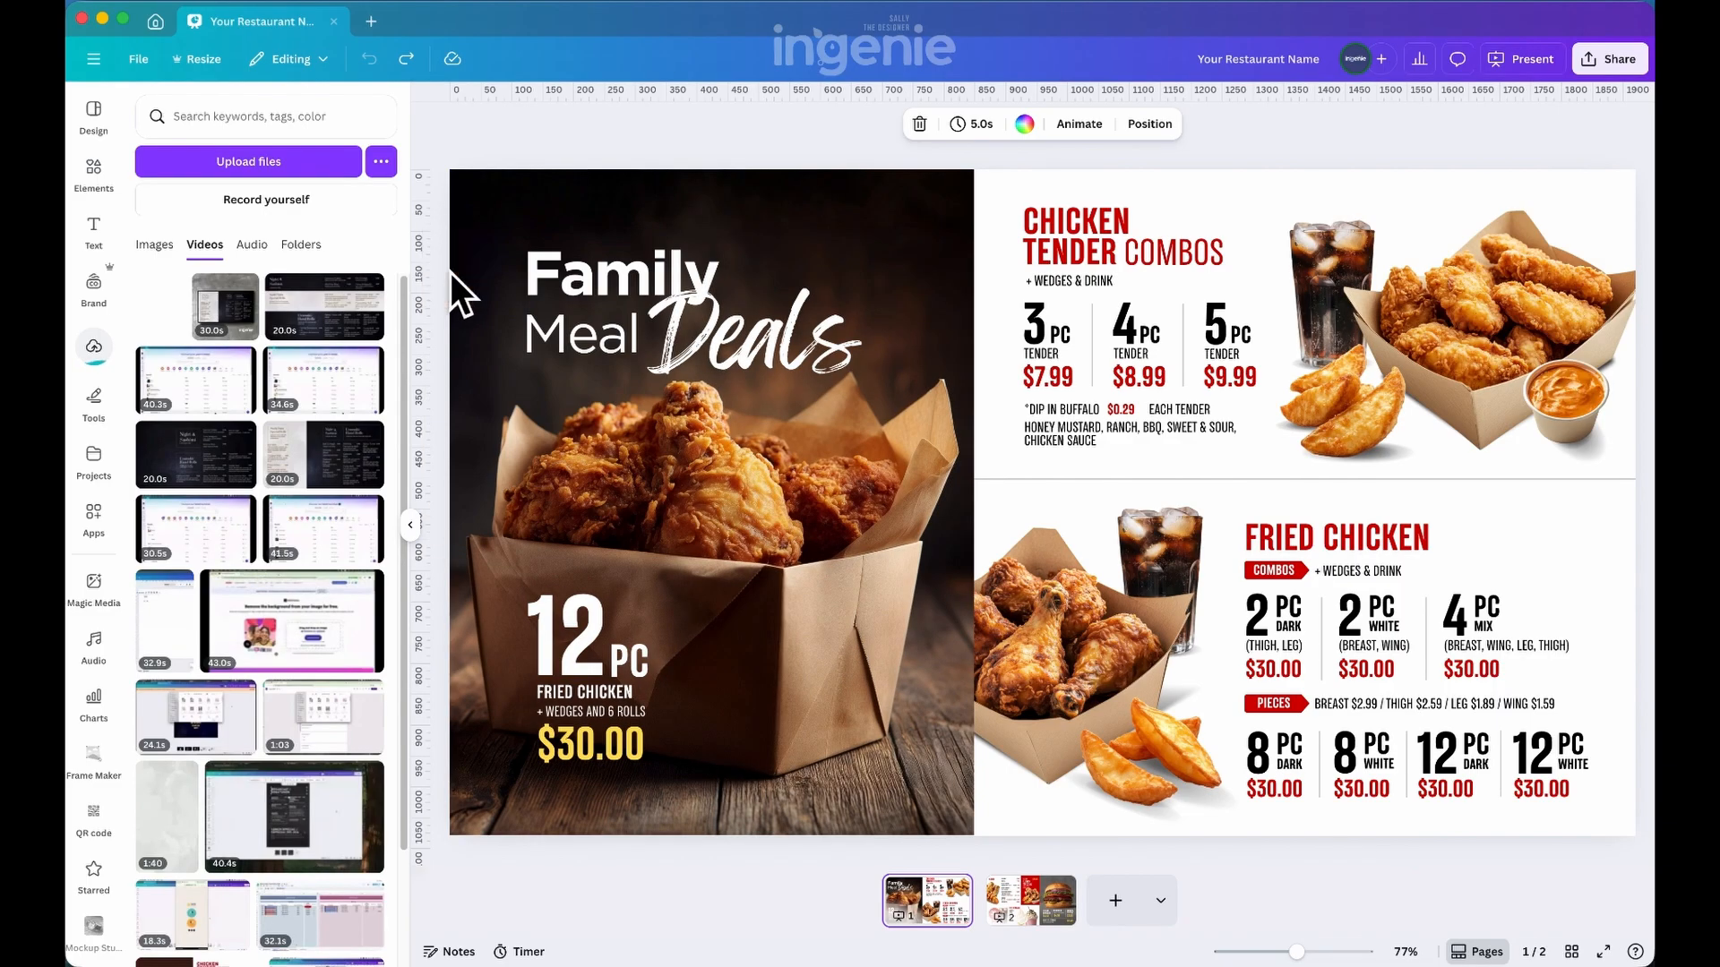
{"action": "left_click_drag", "start_coordinate": [464, 272], "coordinate": [465, 273]}
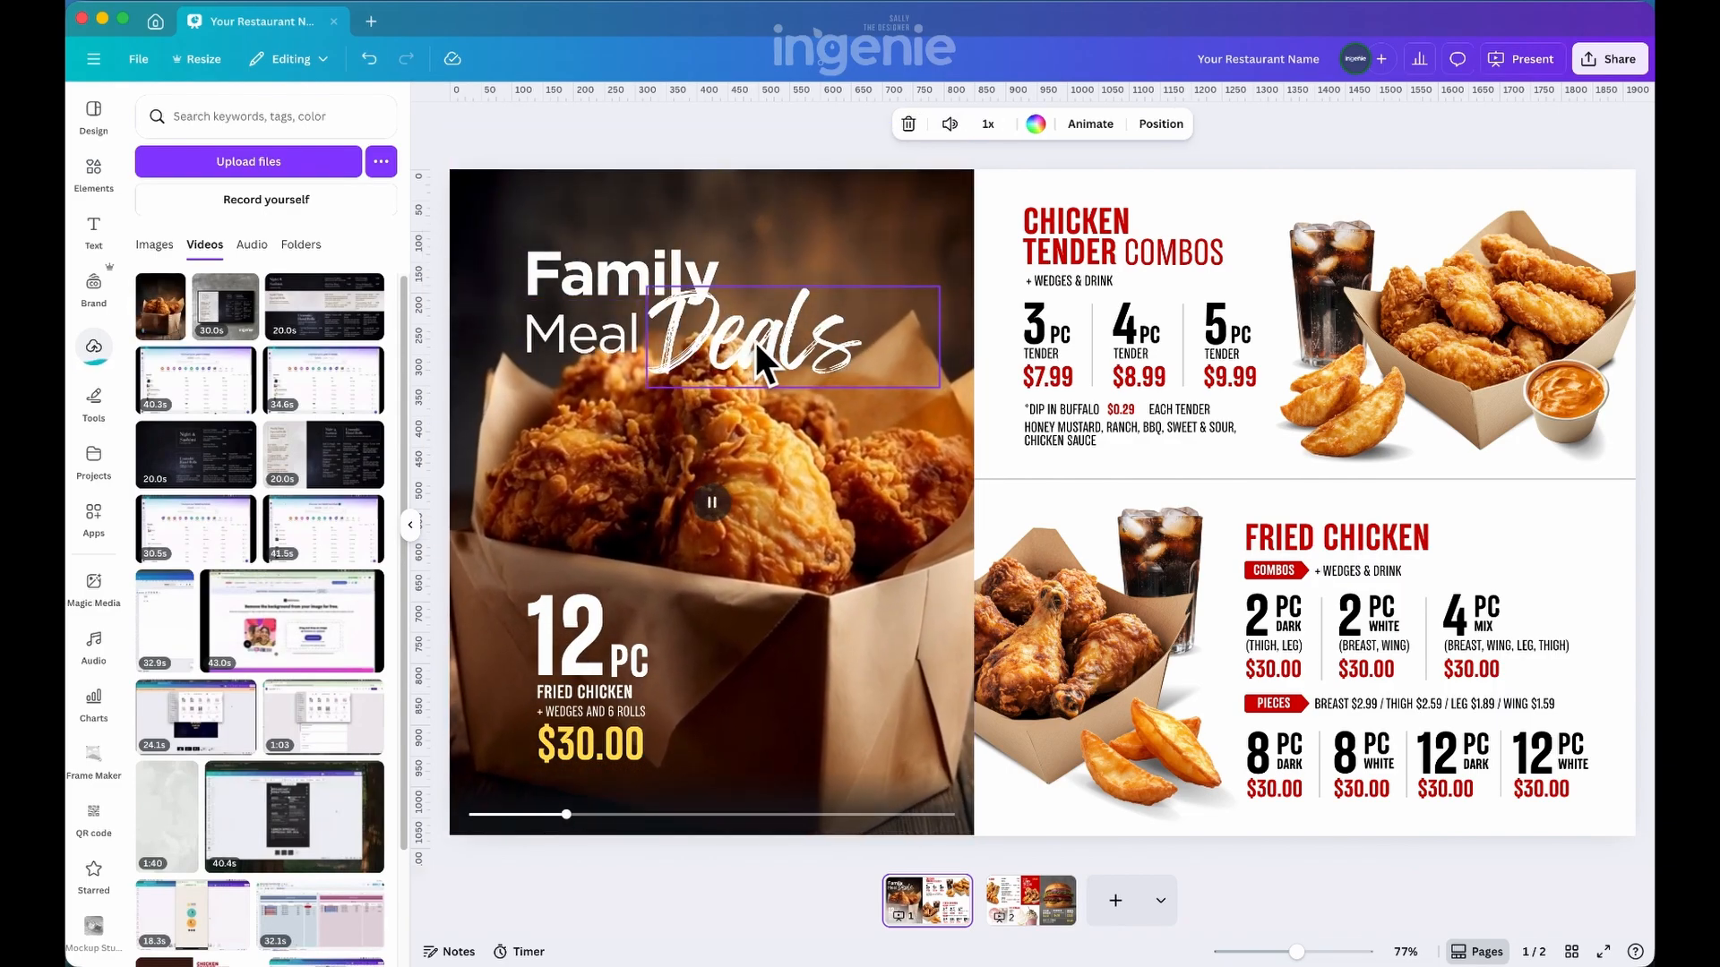
- Mute the audio of the fried chicken background video
{"action": "left_click", "coordinate": [957, 256]}
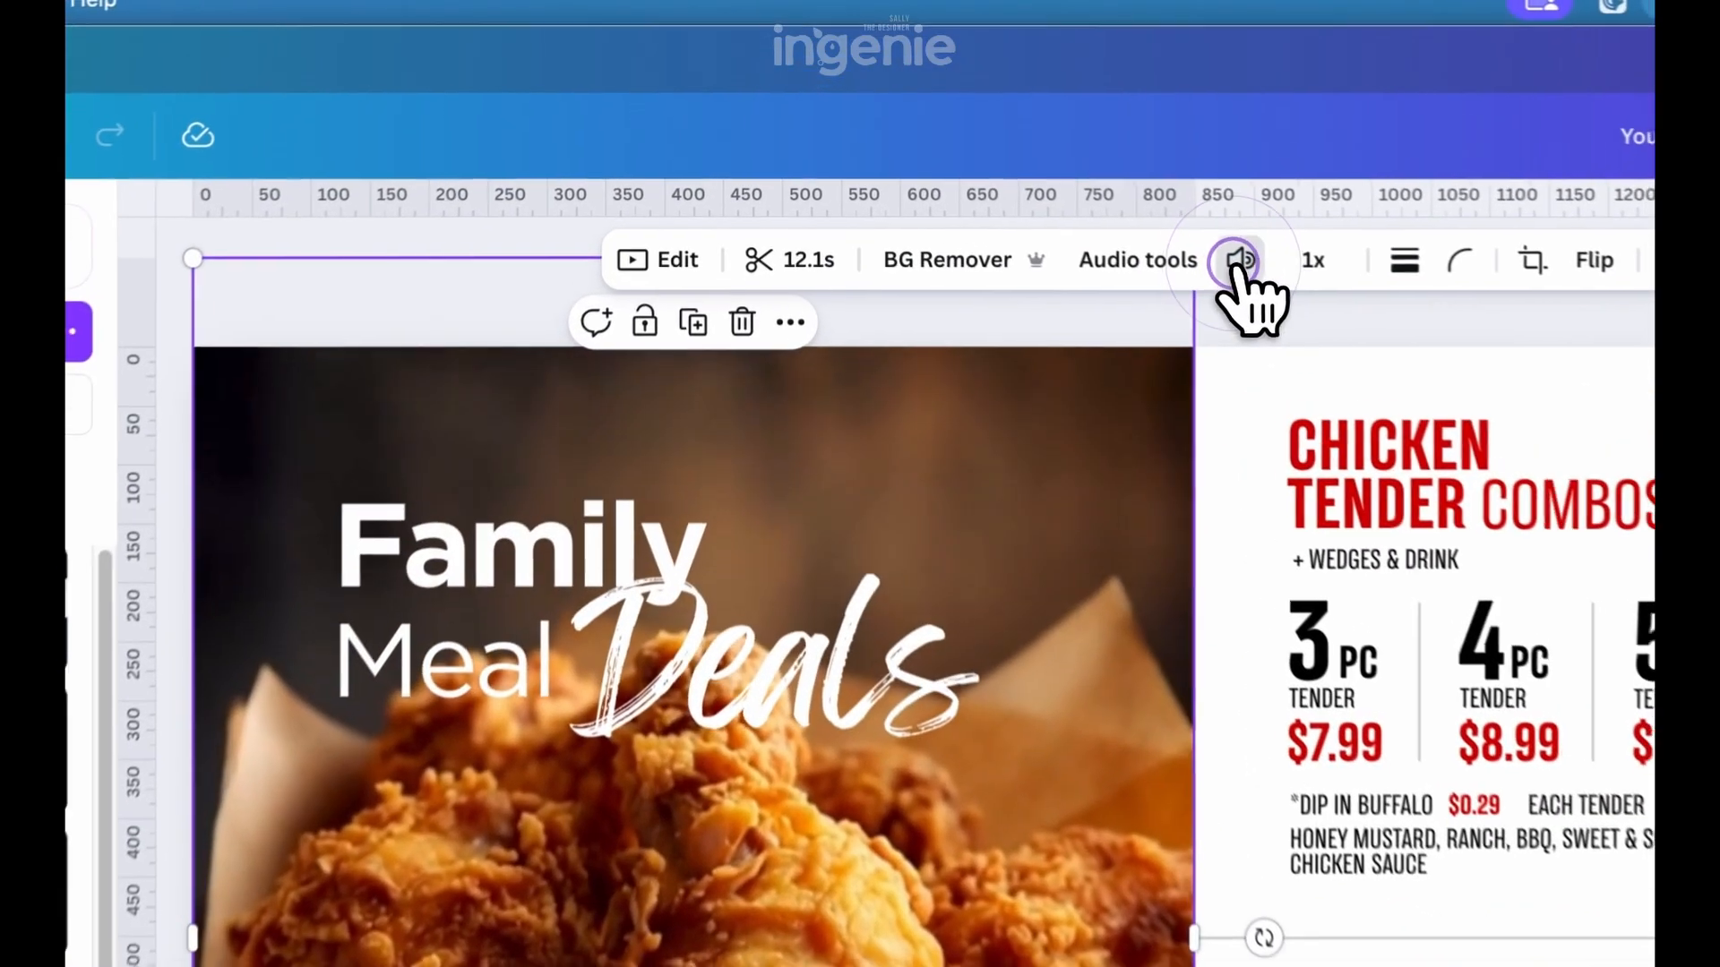
{"action": "left_click", "coordinate": [999, 126]}
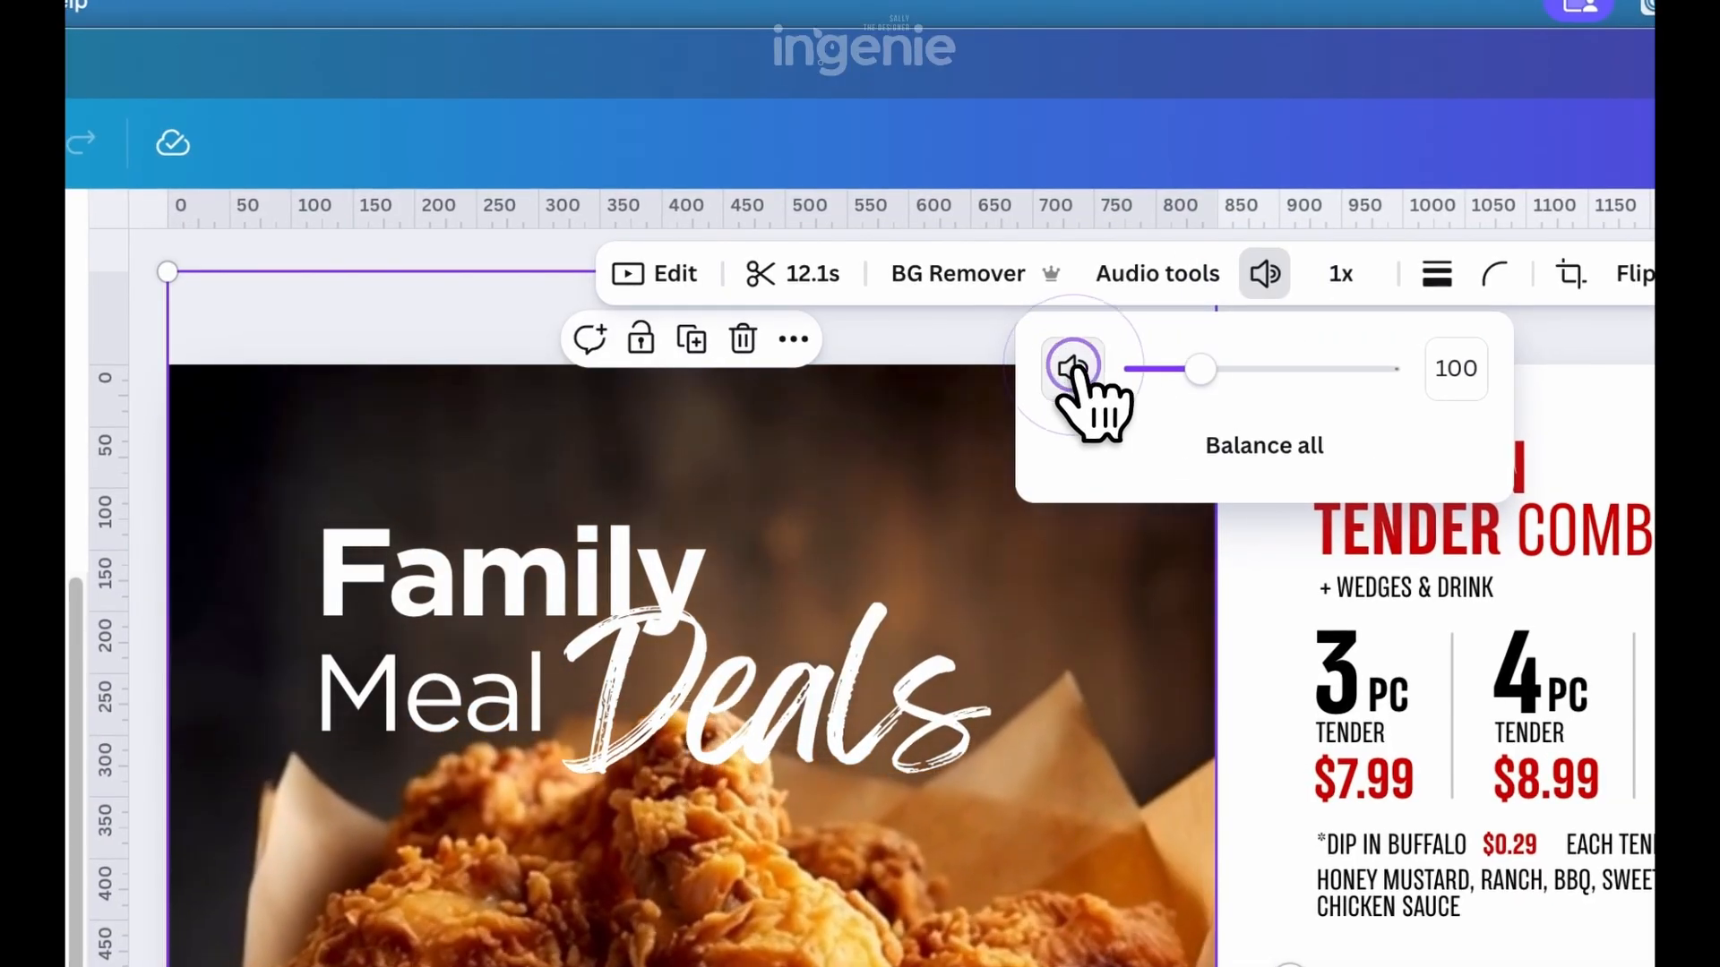
{"action": "left_click", "coordinate": [1072, 368]}
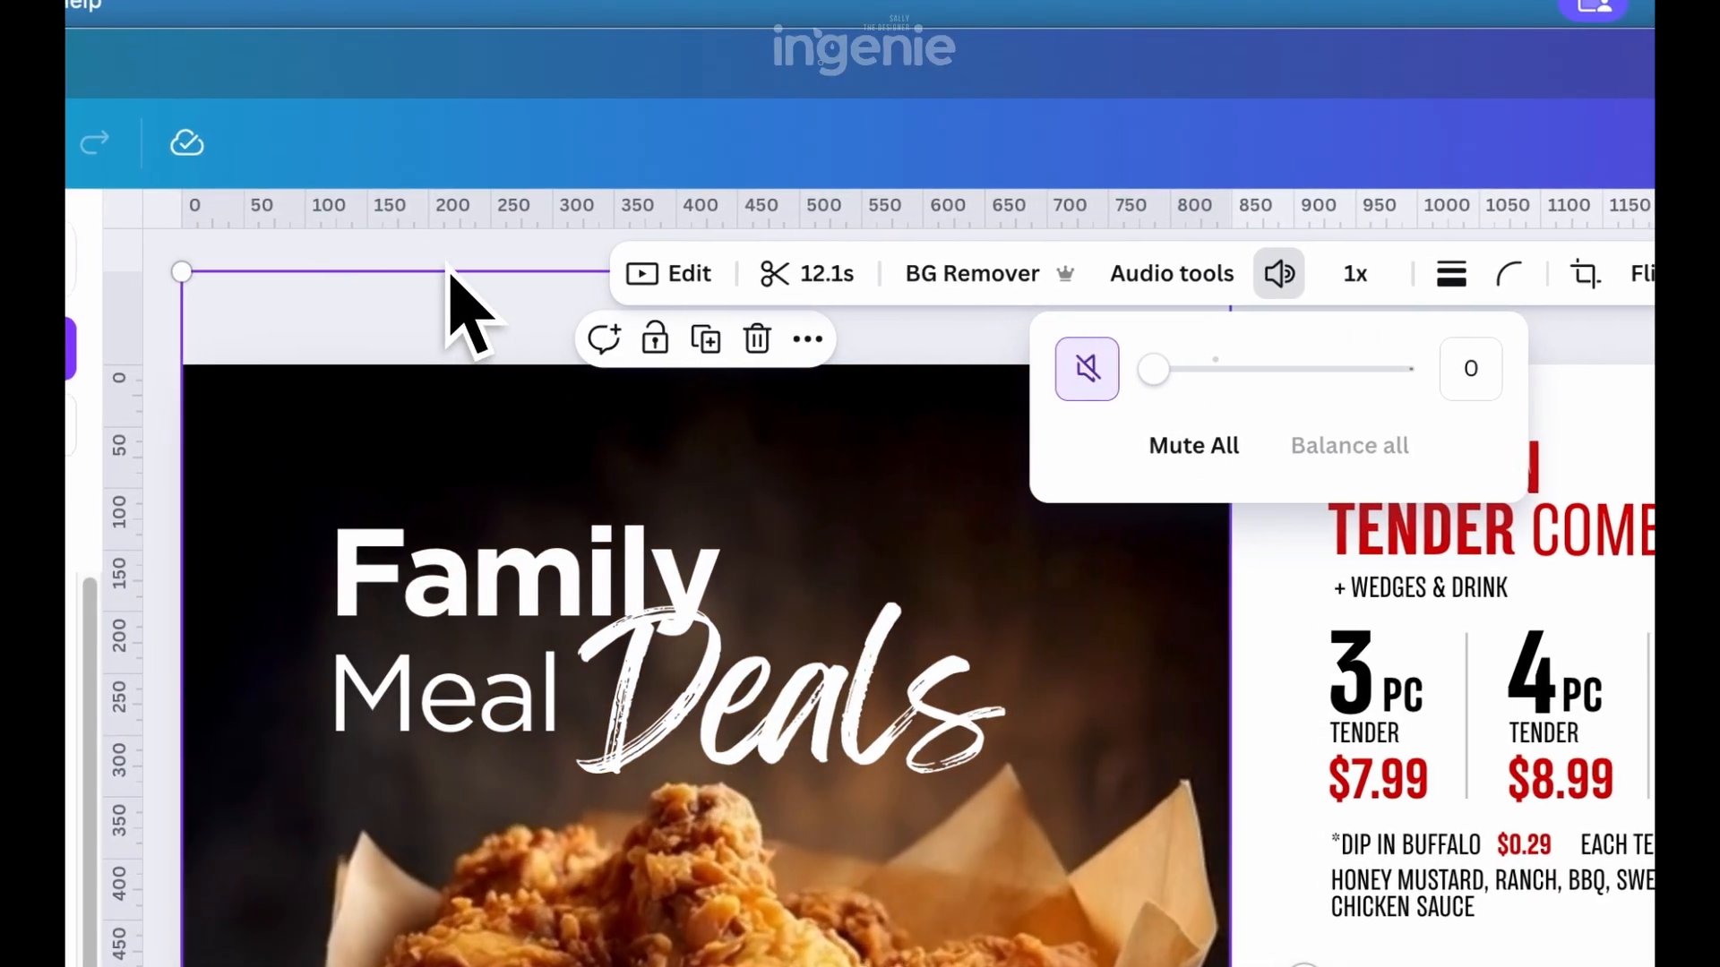
{"action": "left_click", "coordinate": [432, 269]}
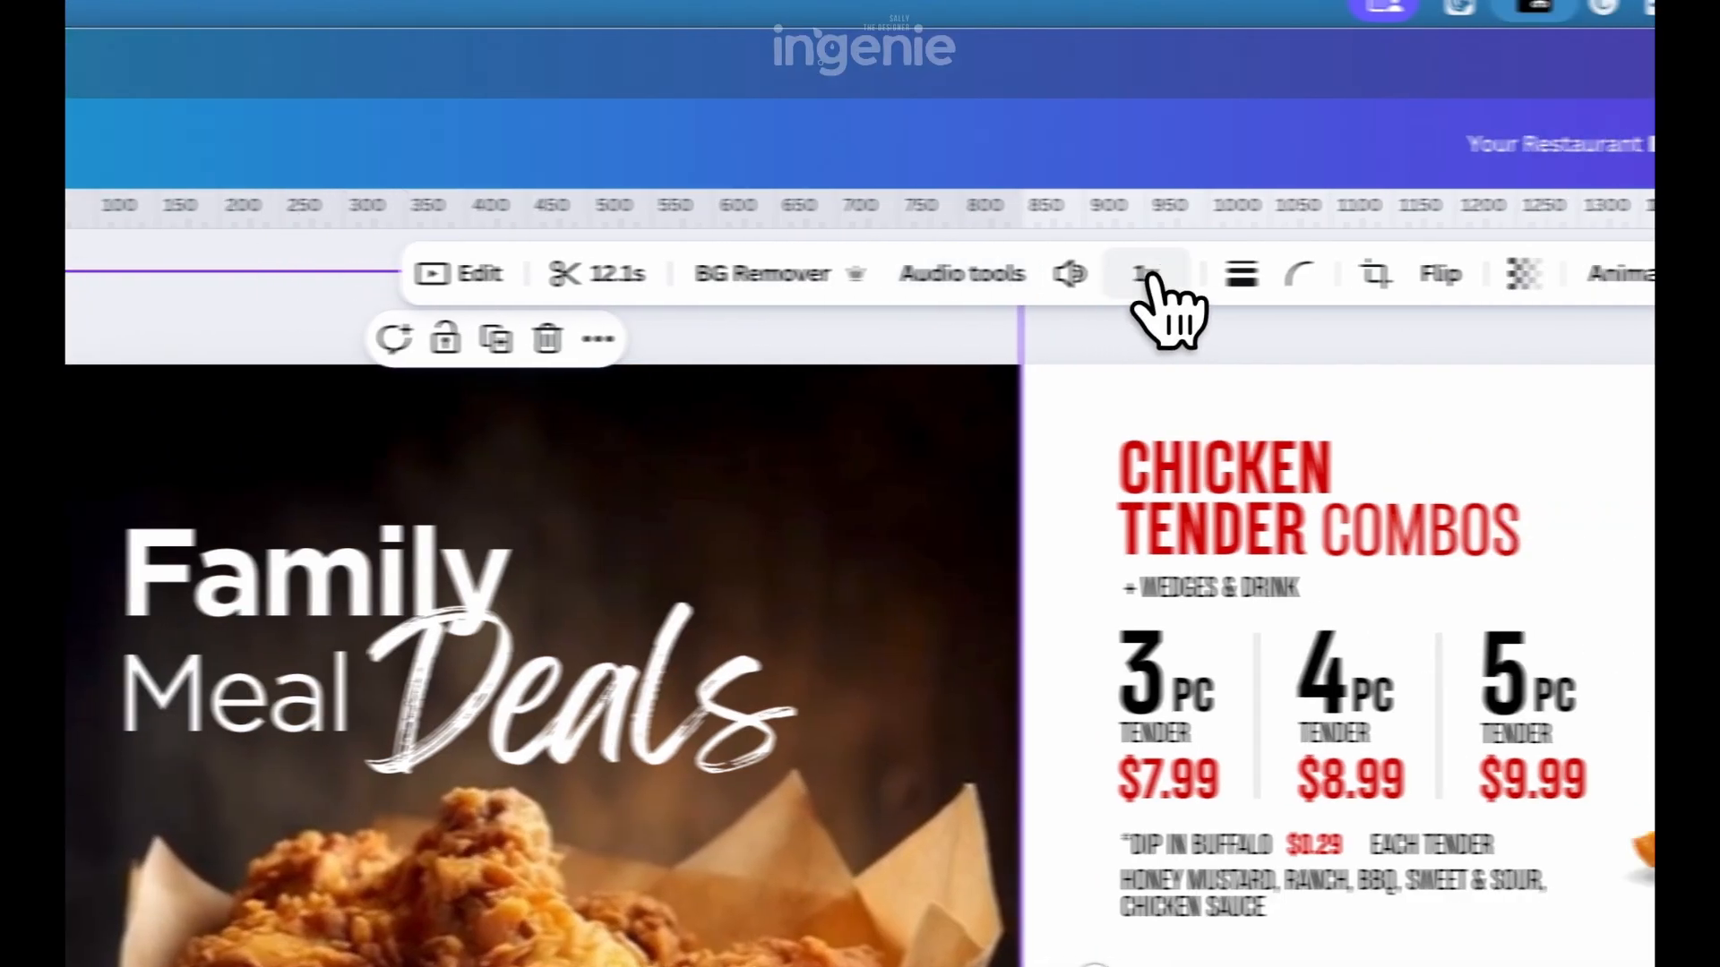
- Set the fried chicken video's speed to 0.75x and play it on the page
{"action": "left_click", "coordinate": [1146, 279]}
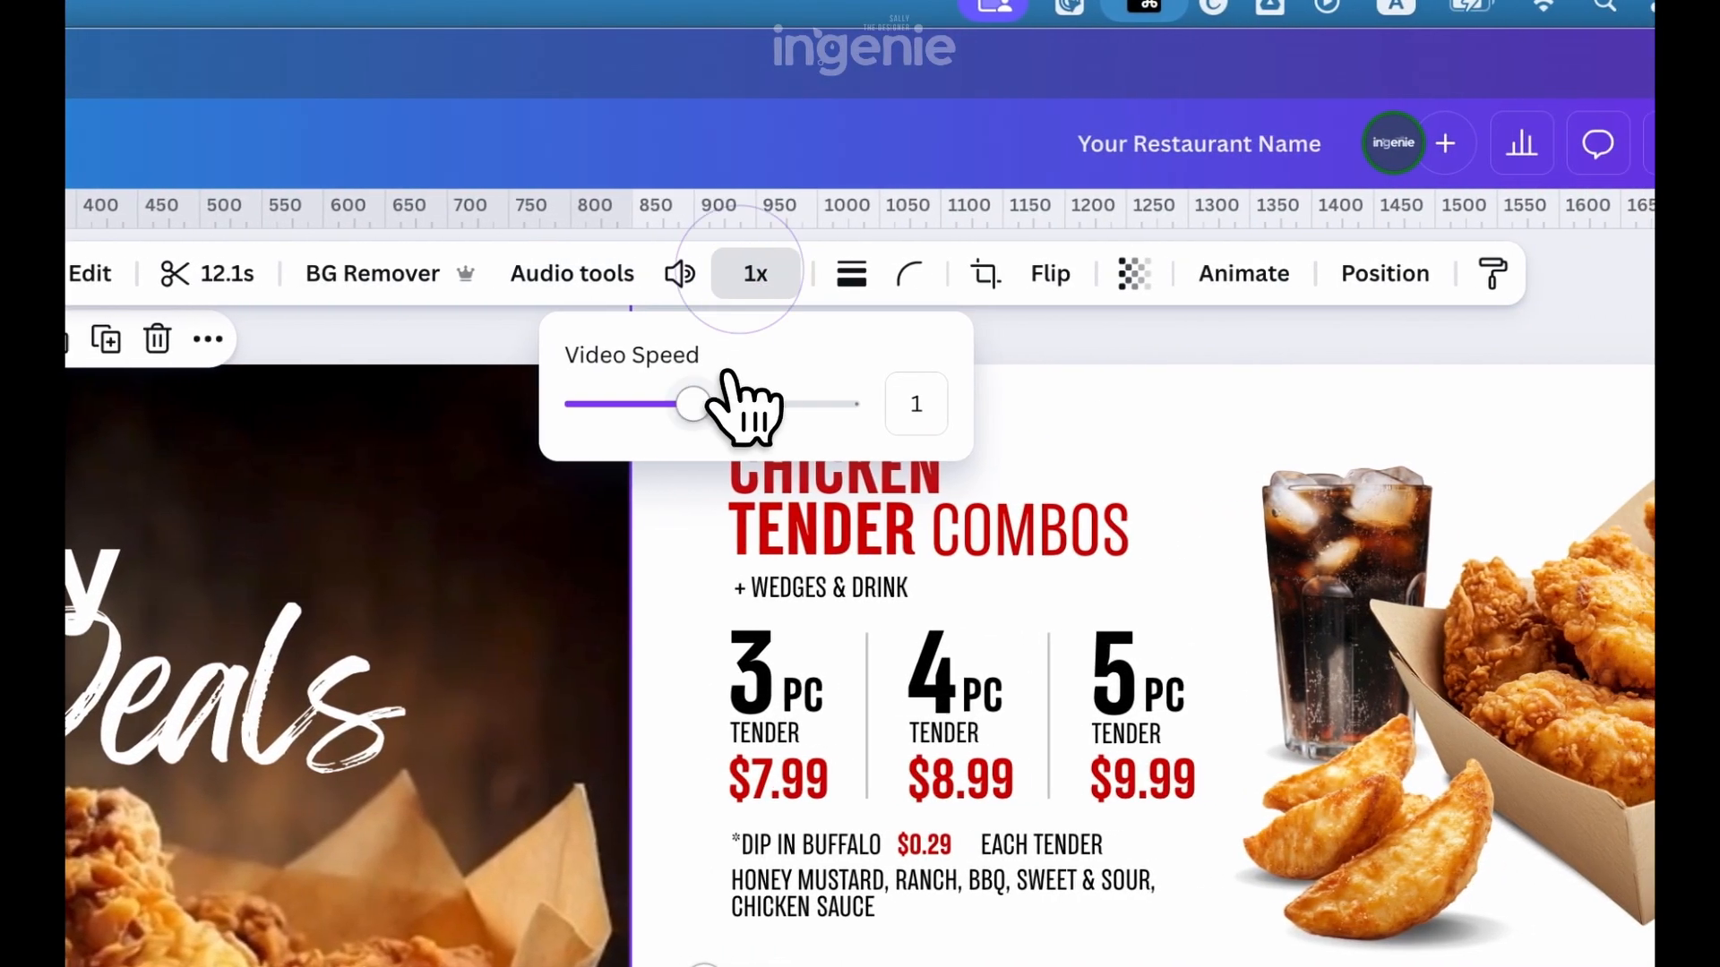
{"action": "left_click_drag", "start_coordinate": [741, 400], "coordinate": [658, 405]}
{"action": "left_click", "coordinate": [1080, 350]}
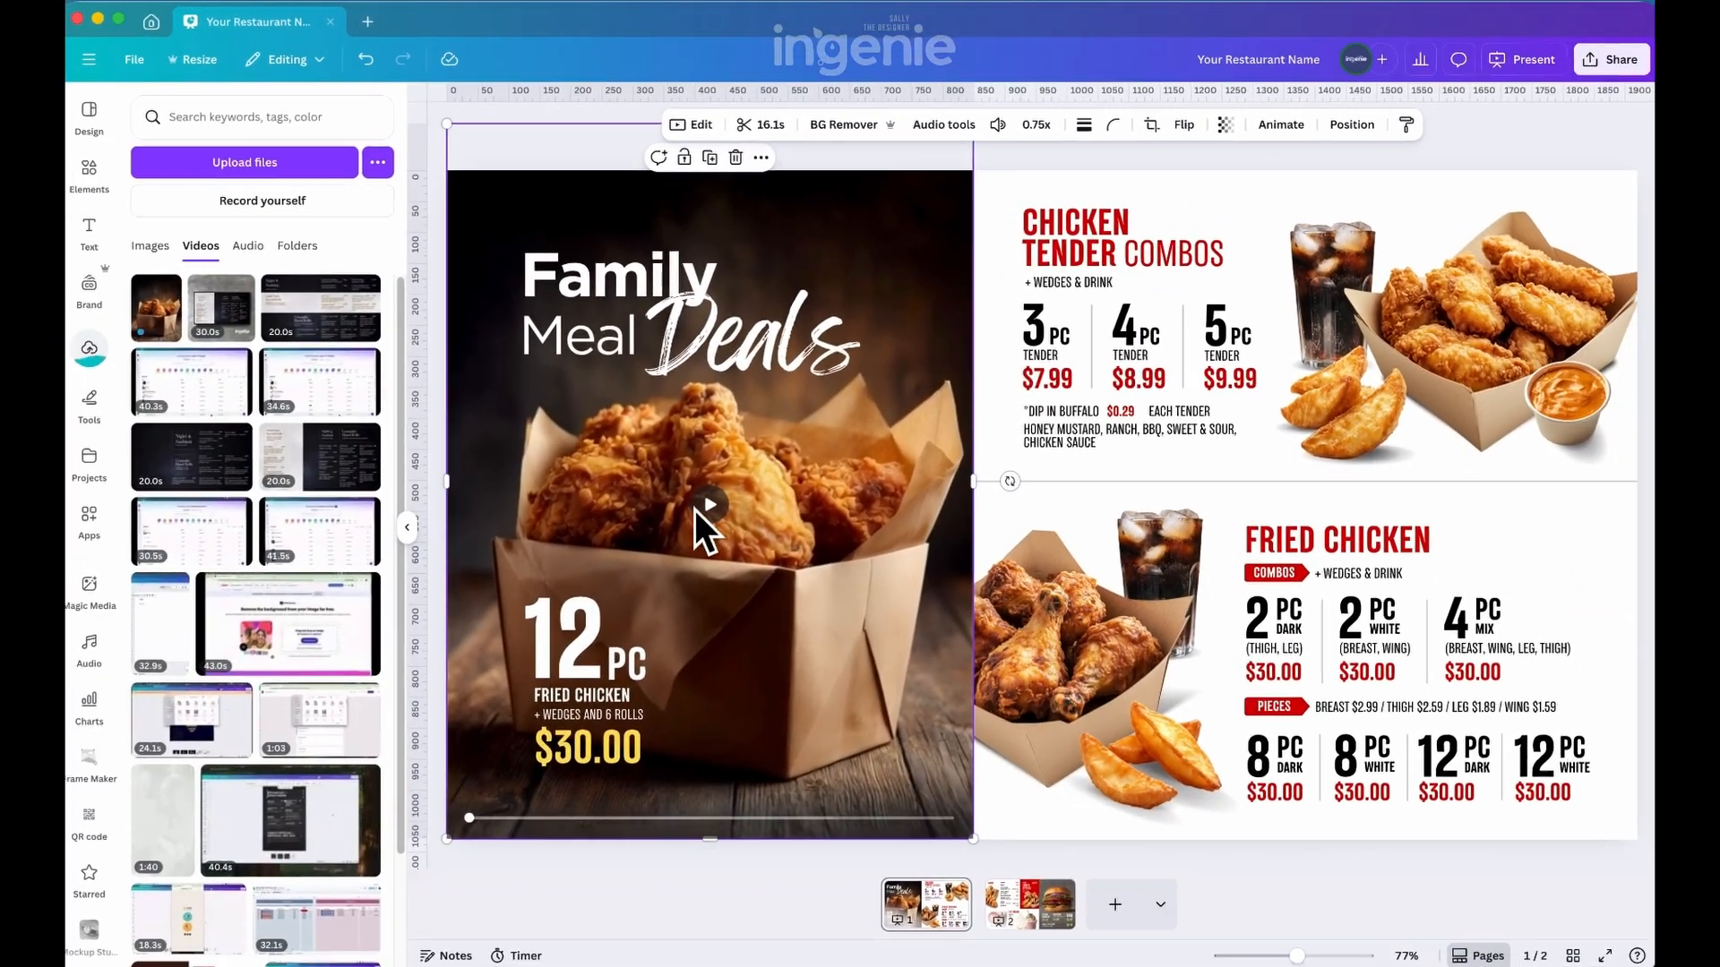
{"action": "left_click", "coordinate": [700, 507]}
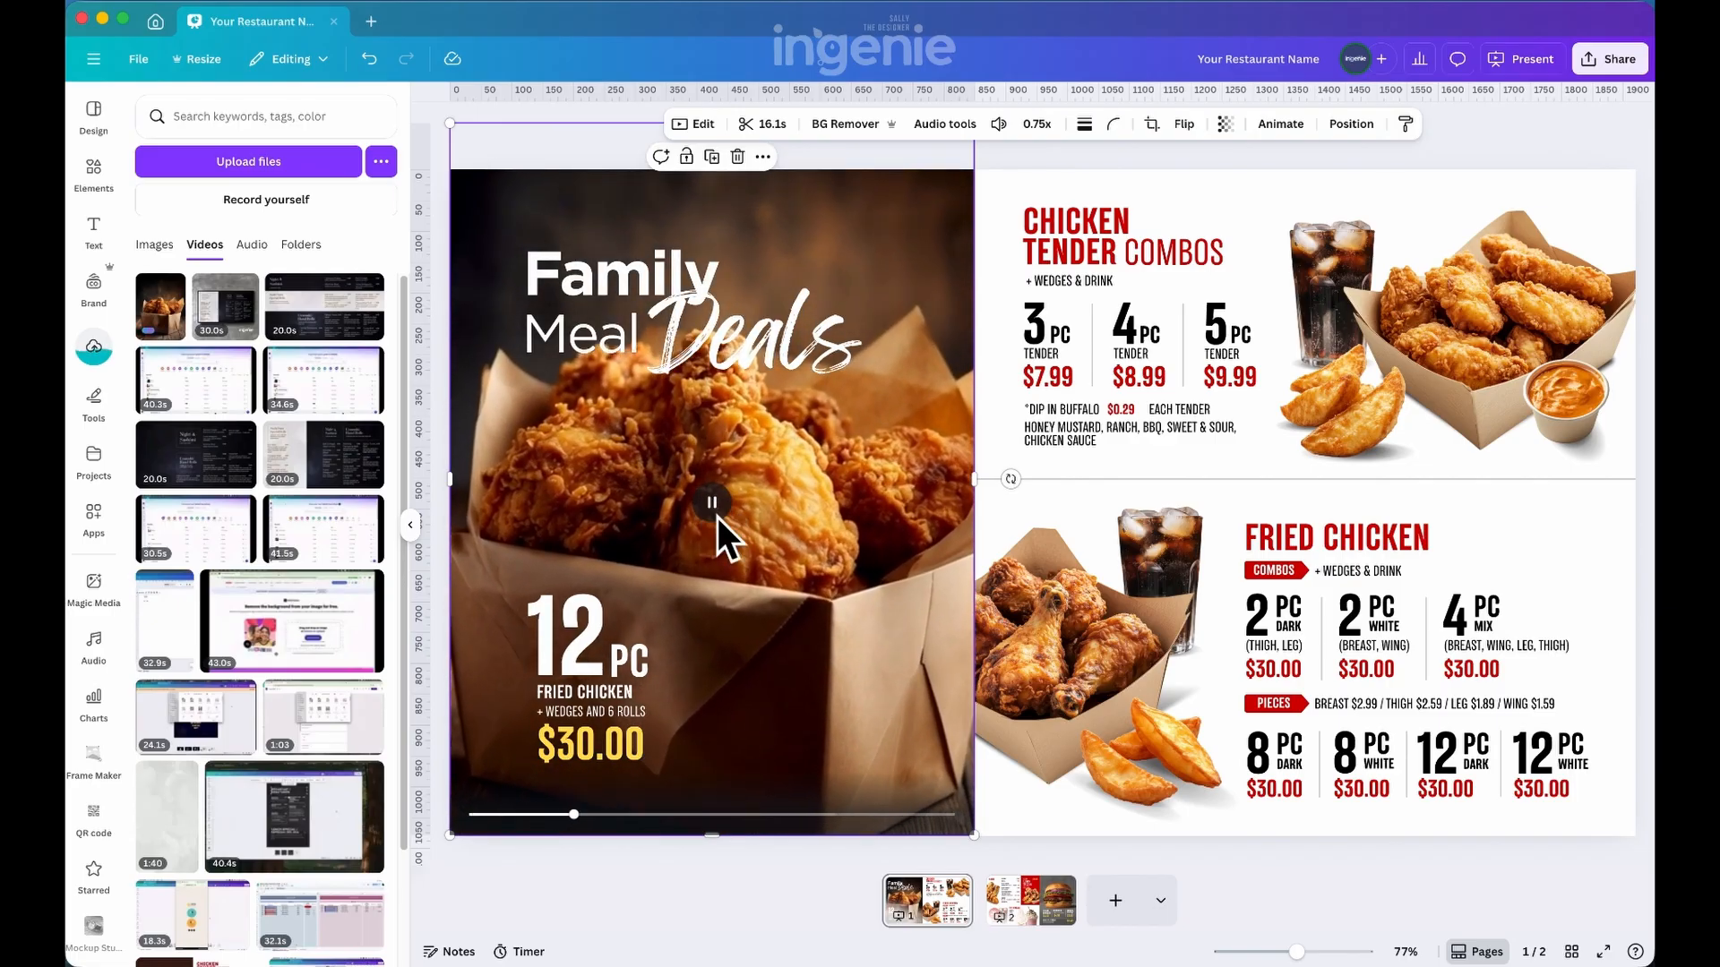
- Replace the burger background image on page 2 with the uploaded burger video and open its volume settings
{"action": "left_click", "coordinate": [1028, 914]}
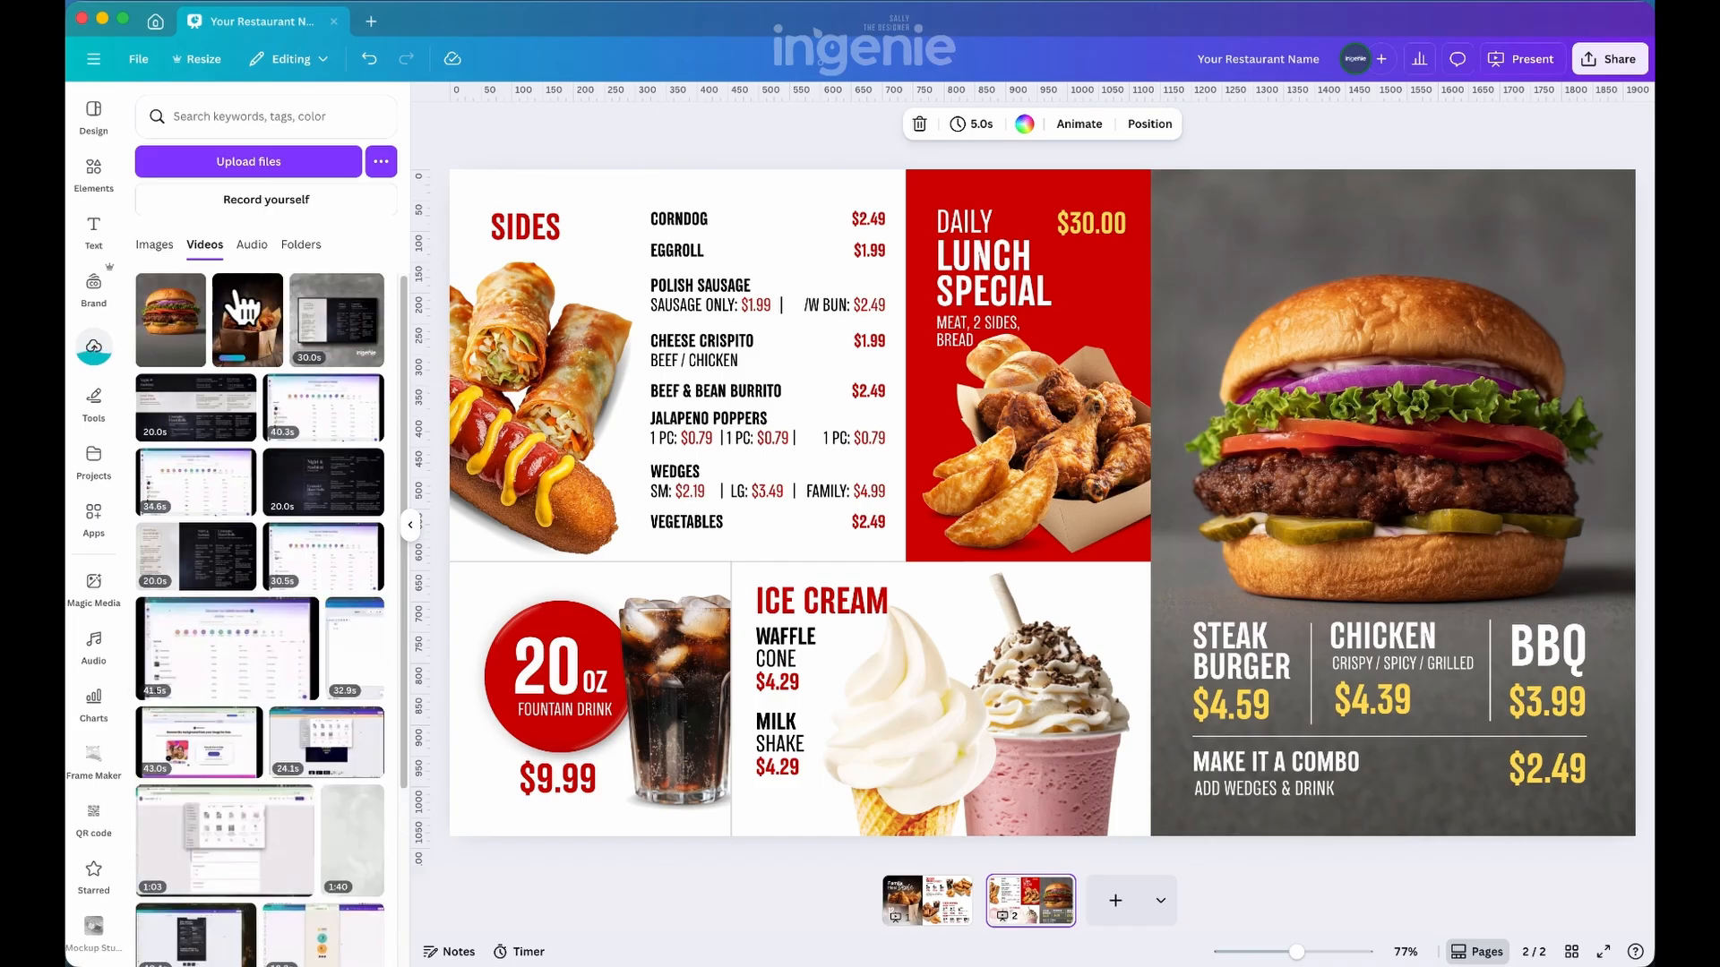
{"action": "left_click_drag", "start_coordinate": [244, 314], "coordinate": [1159, 251]}
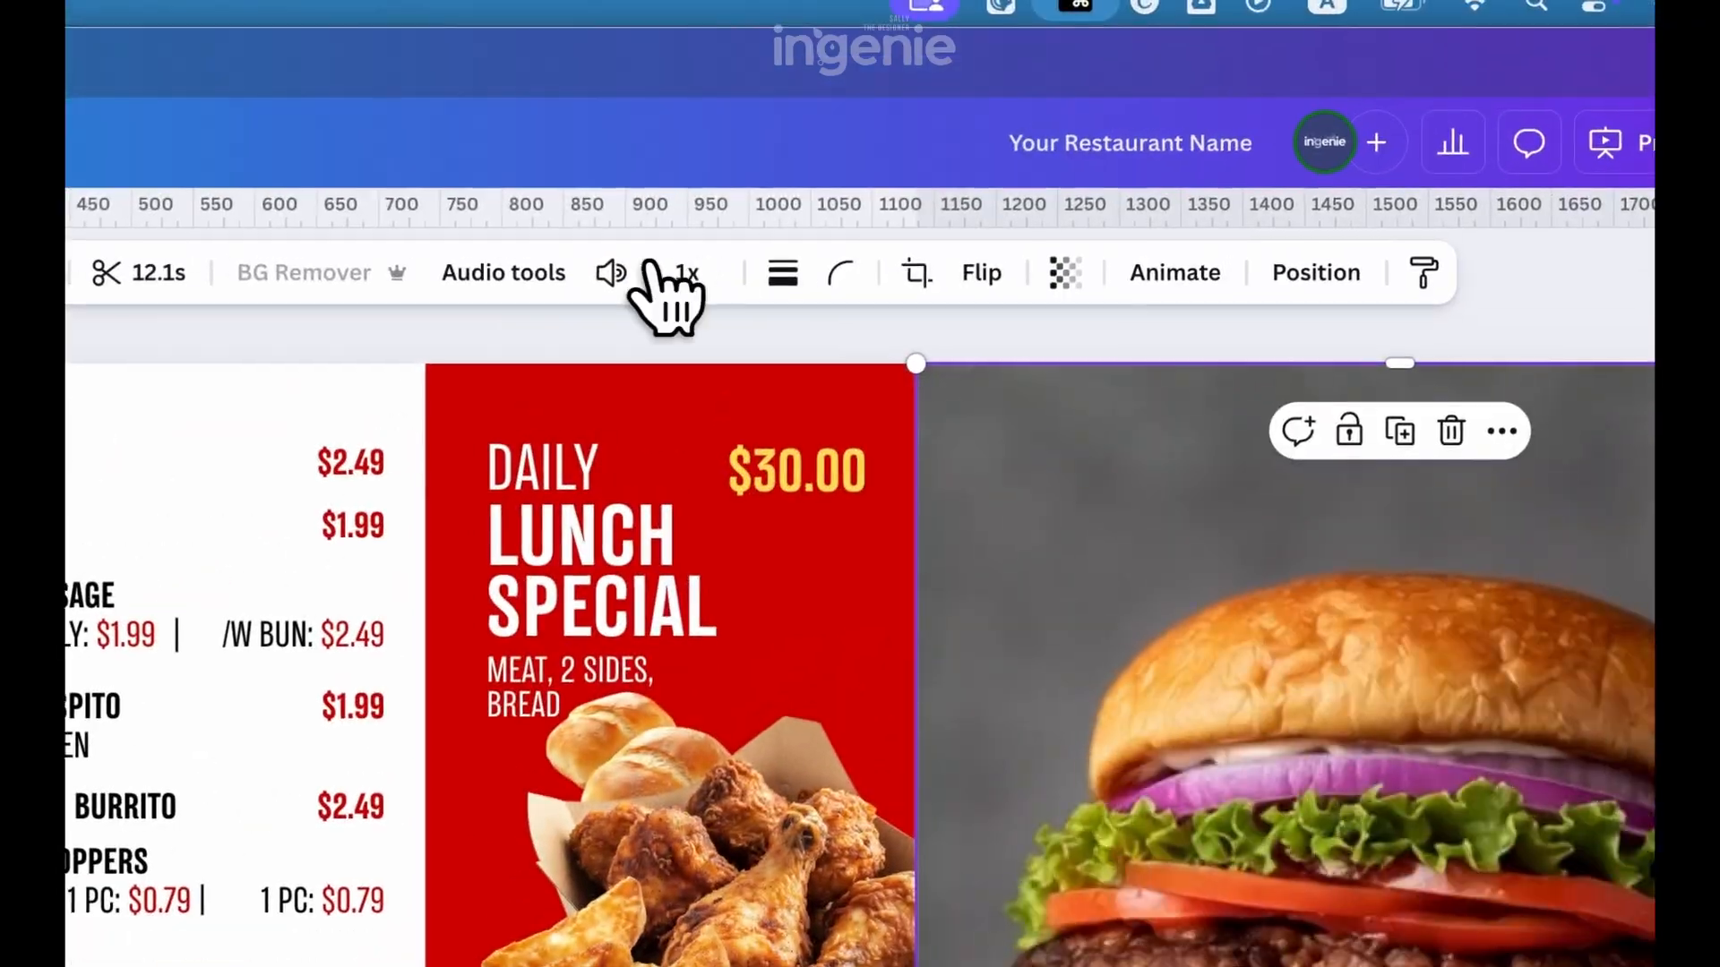
{"action": "left_click", "coordinate": [998, 123]}
- Slow the burger video down, trying 0.75x before settling on 0.5x, and play it on the page
{"action": "left_click", "coordinate": [1036, 124]}
{"action": "left_click_drag", "start_coordinate": [768, 375], "coordinate": [676, 380]}
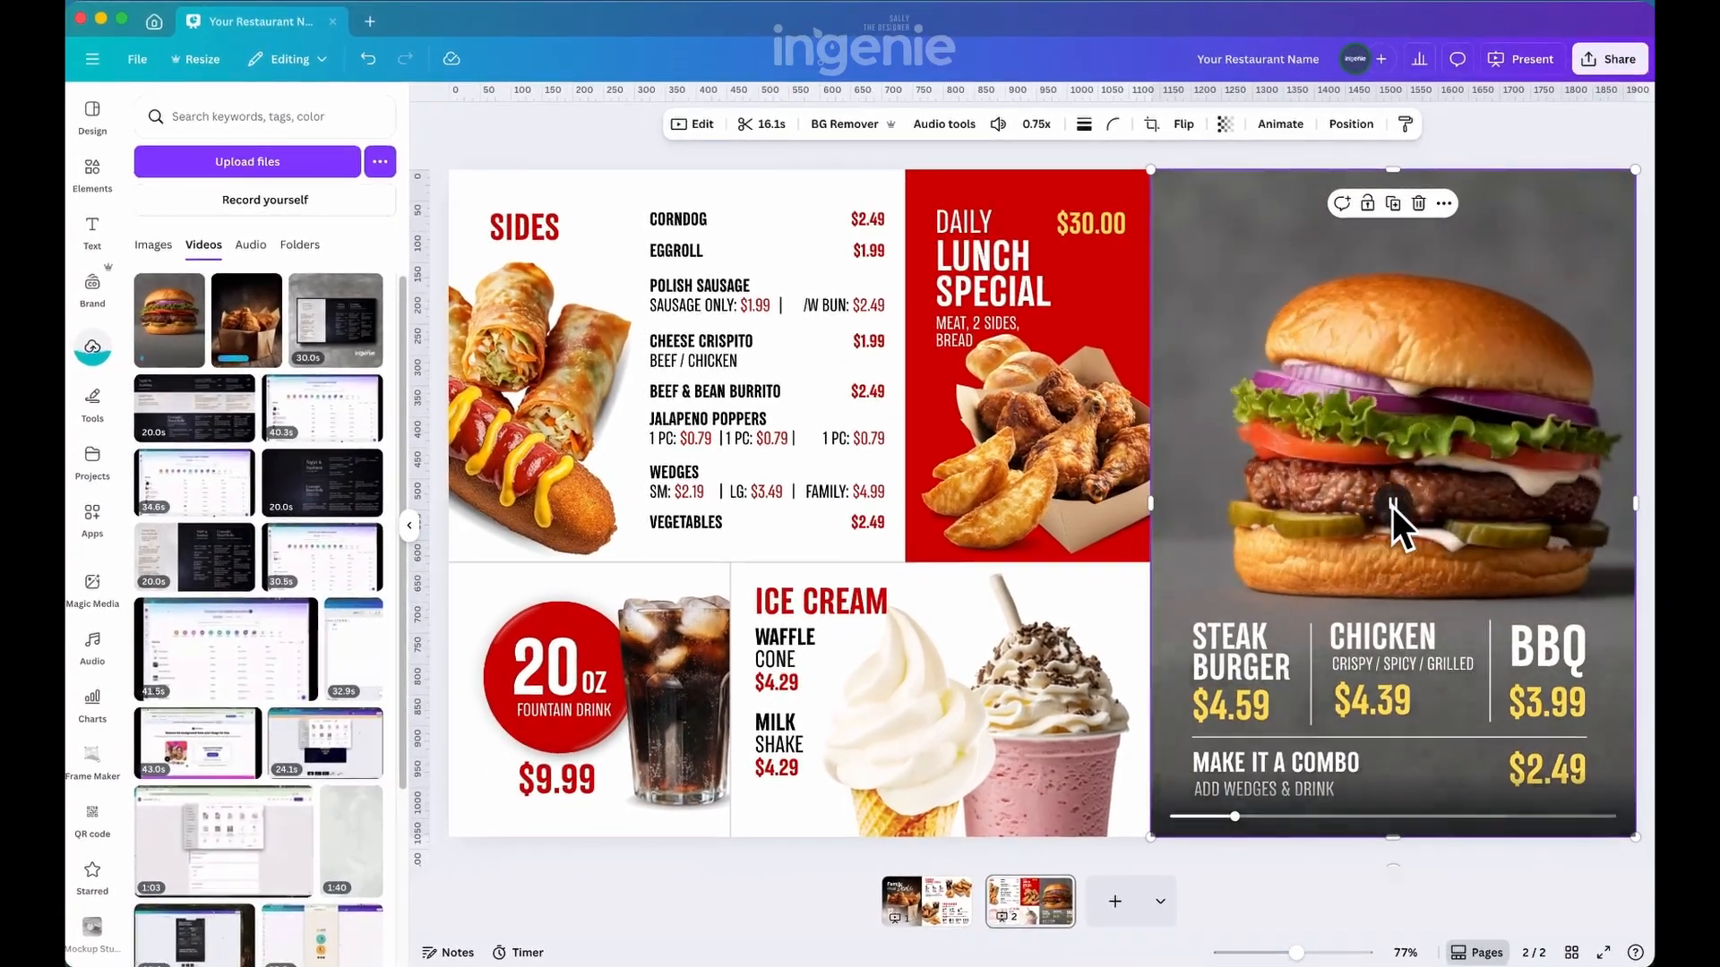
{"action": "left_click", "coordinate": [1037, 124]}
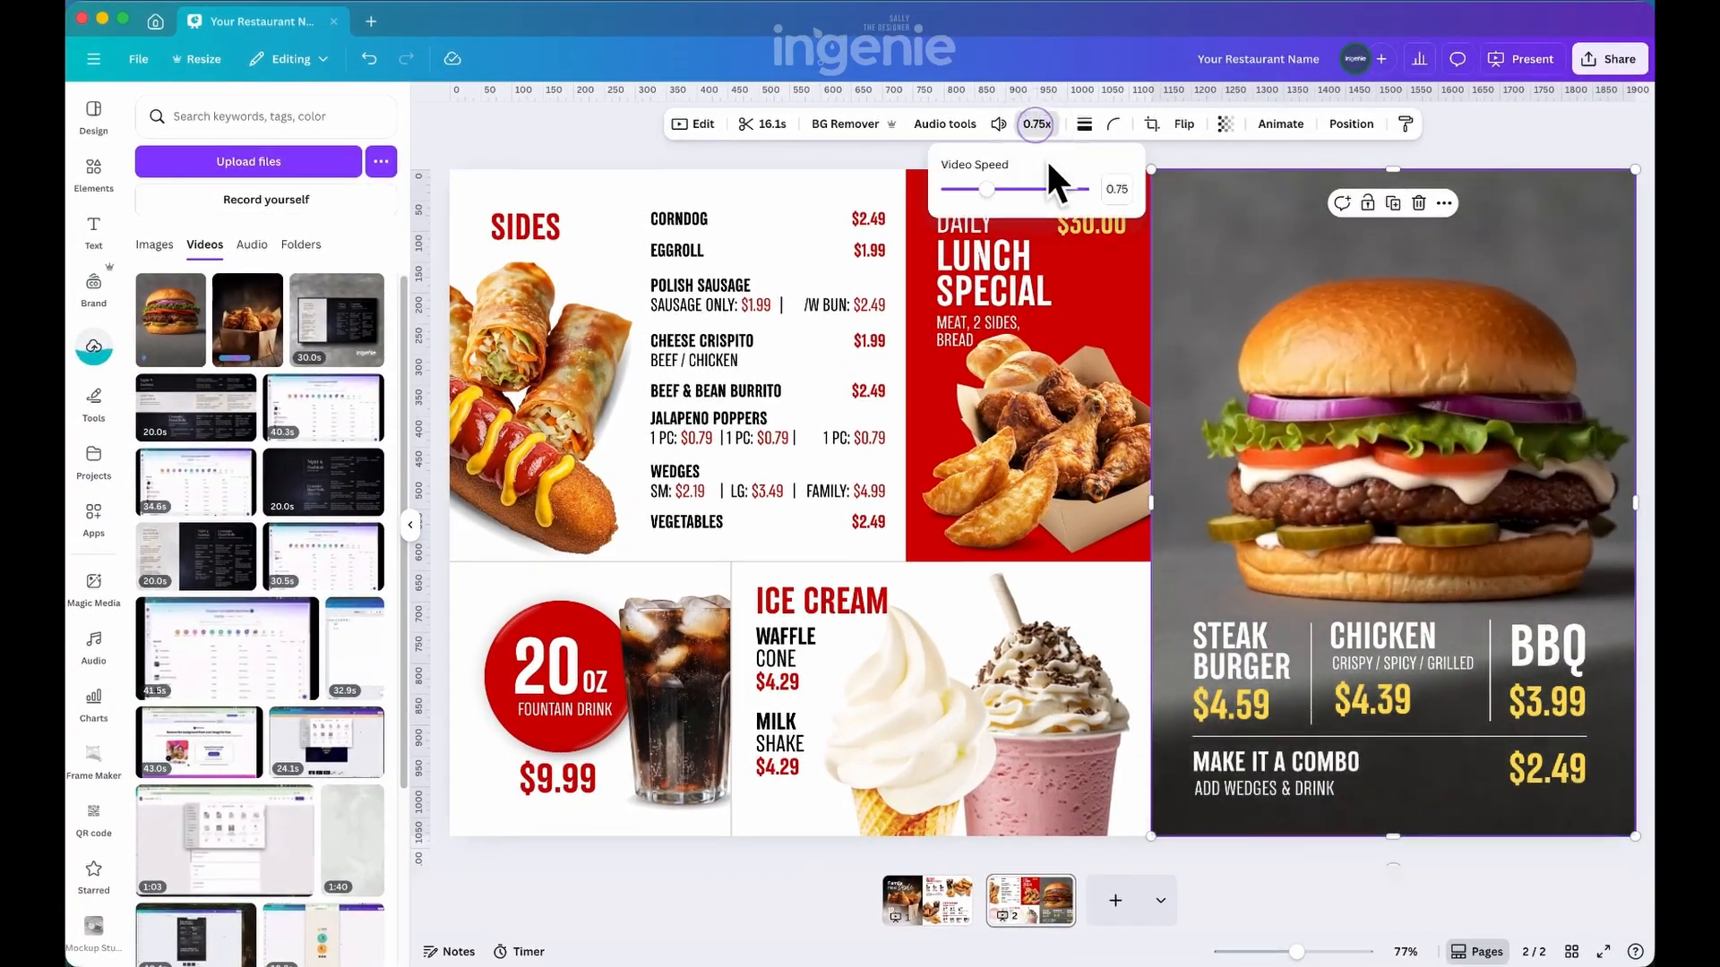
{"action": "left_click_drag", "start_coordinate": [986, 190], "coordinate": [970, 190]}
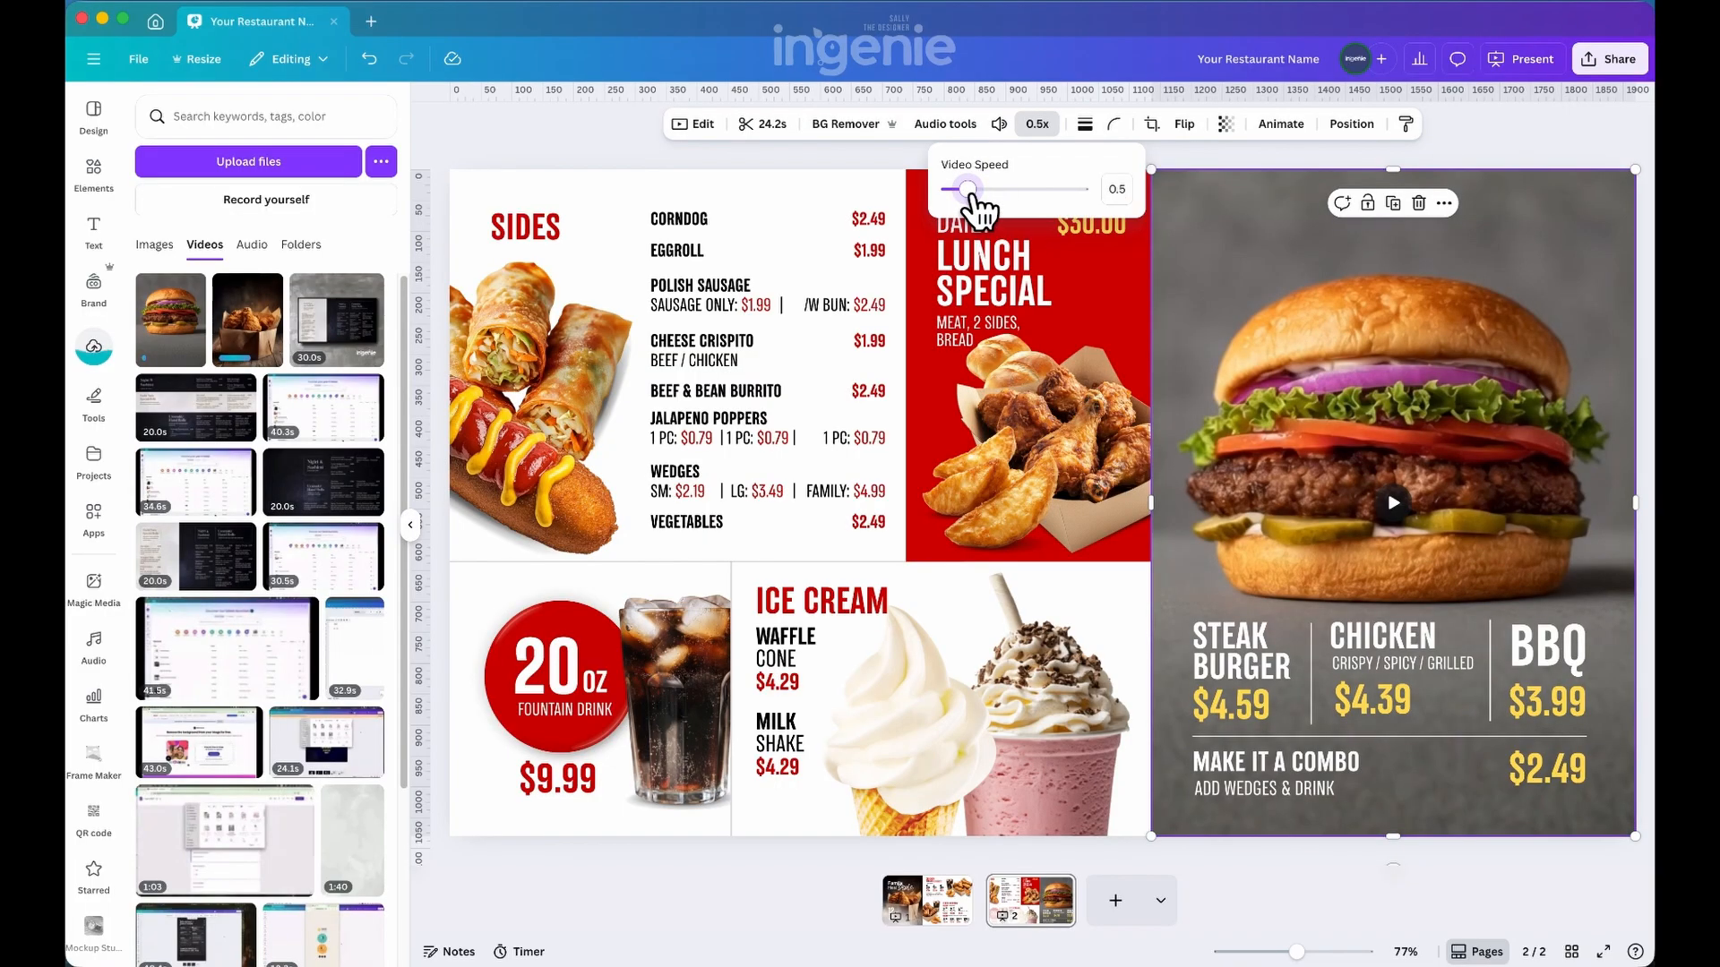
{"action": "left_click", "coordinate": [1396, 507]}
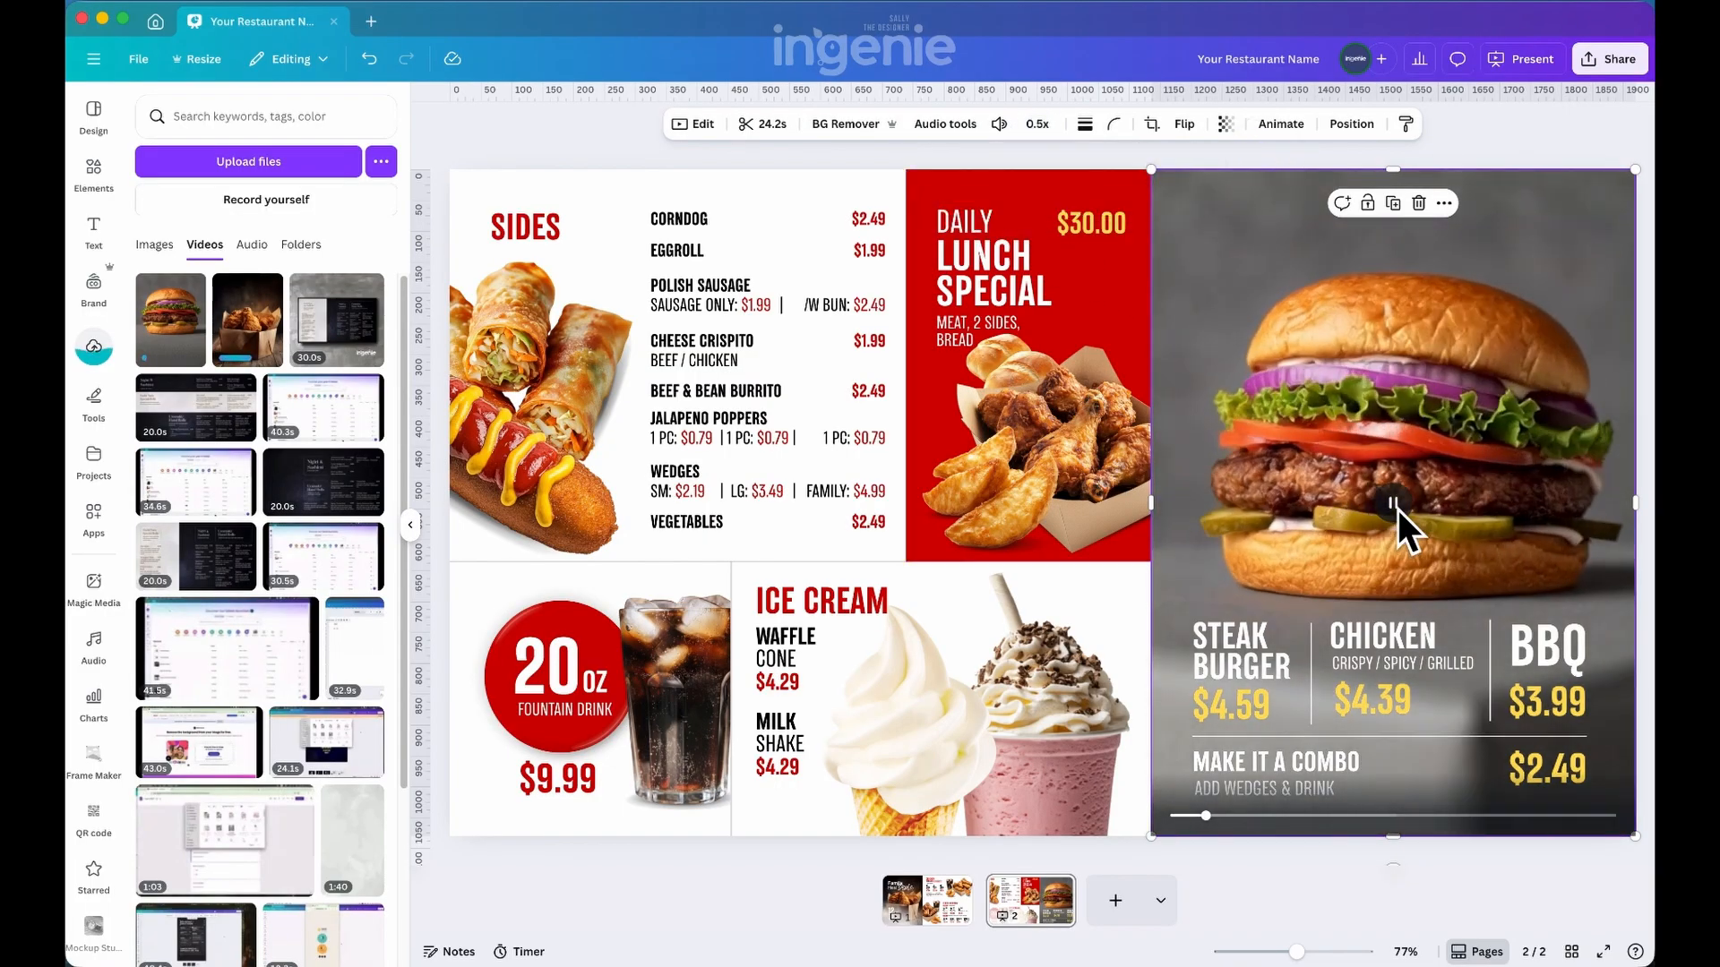
{"action": "left_click", "coordinate": [1389, 151]}
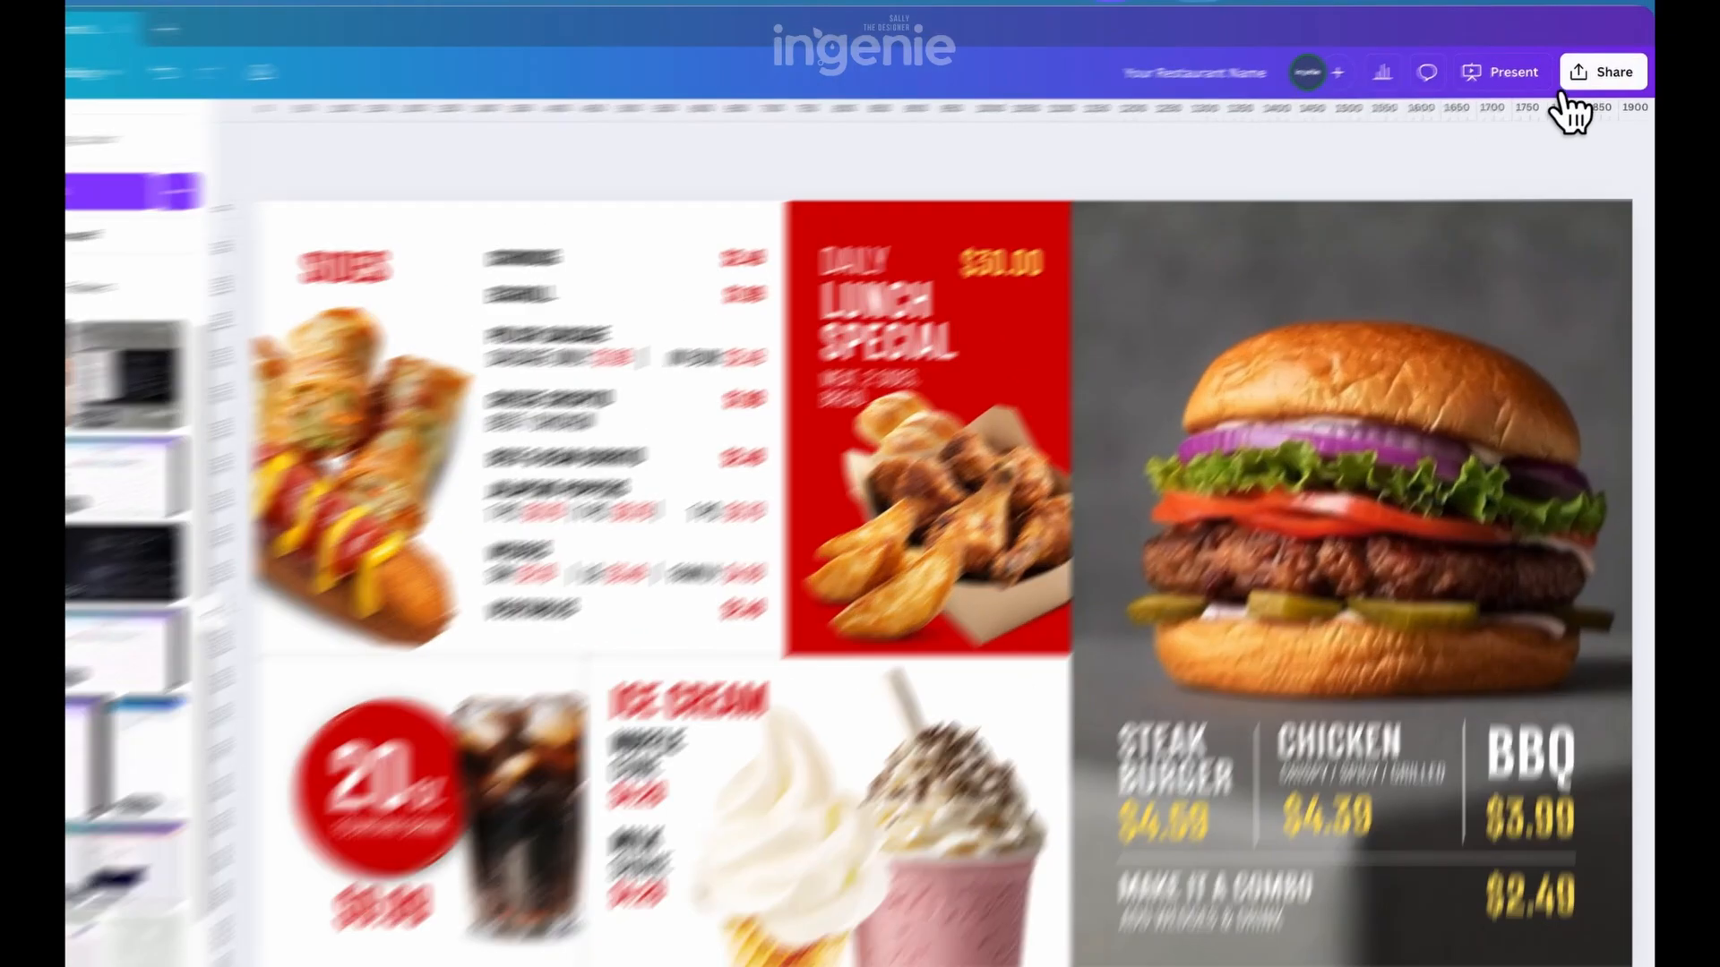
- Open the design's download settings and choose MP4 Video as the file type
{"action": "left_click", "coordinate": [1594, 62]}
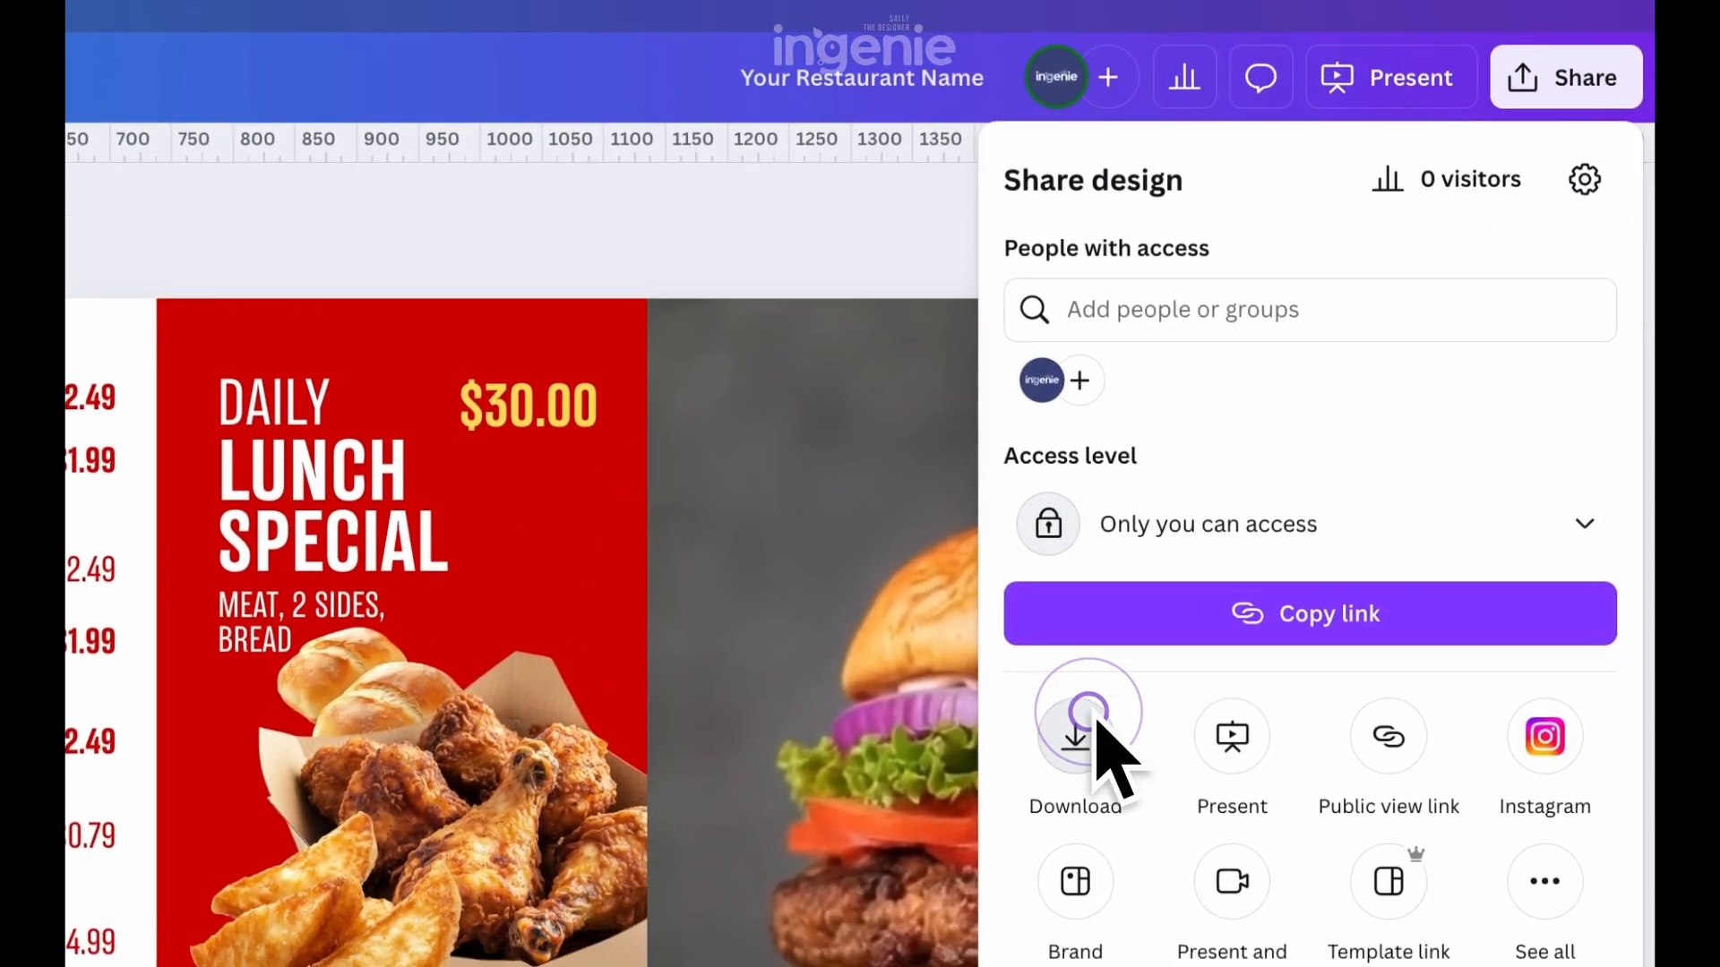
{"action": "left_click", "coordinate": [1074, 801]}
{"action": "left_click", "coordinate": [1552, 354]}
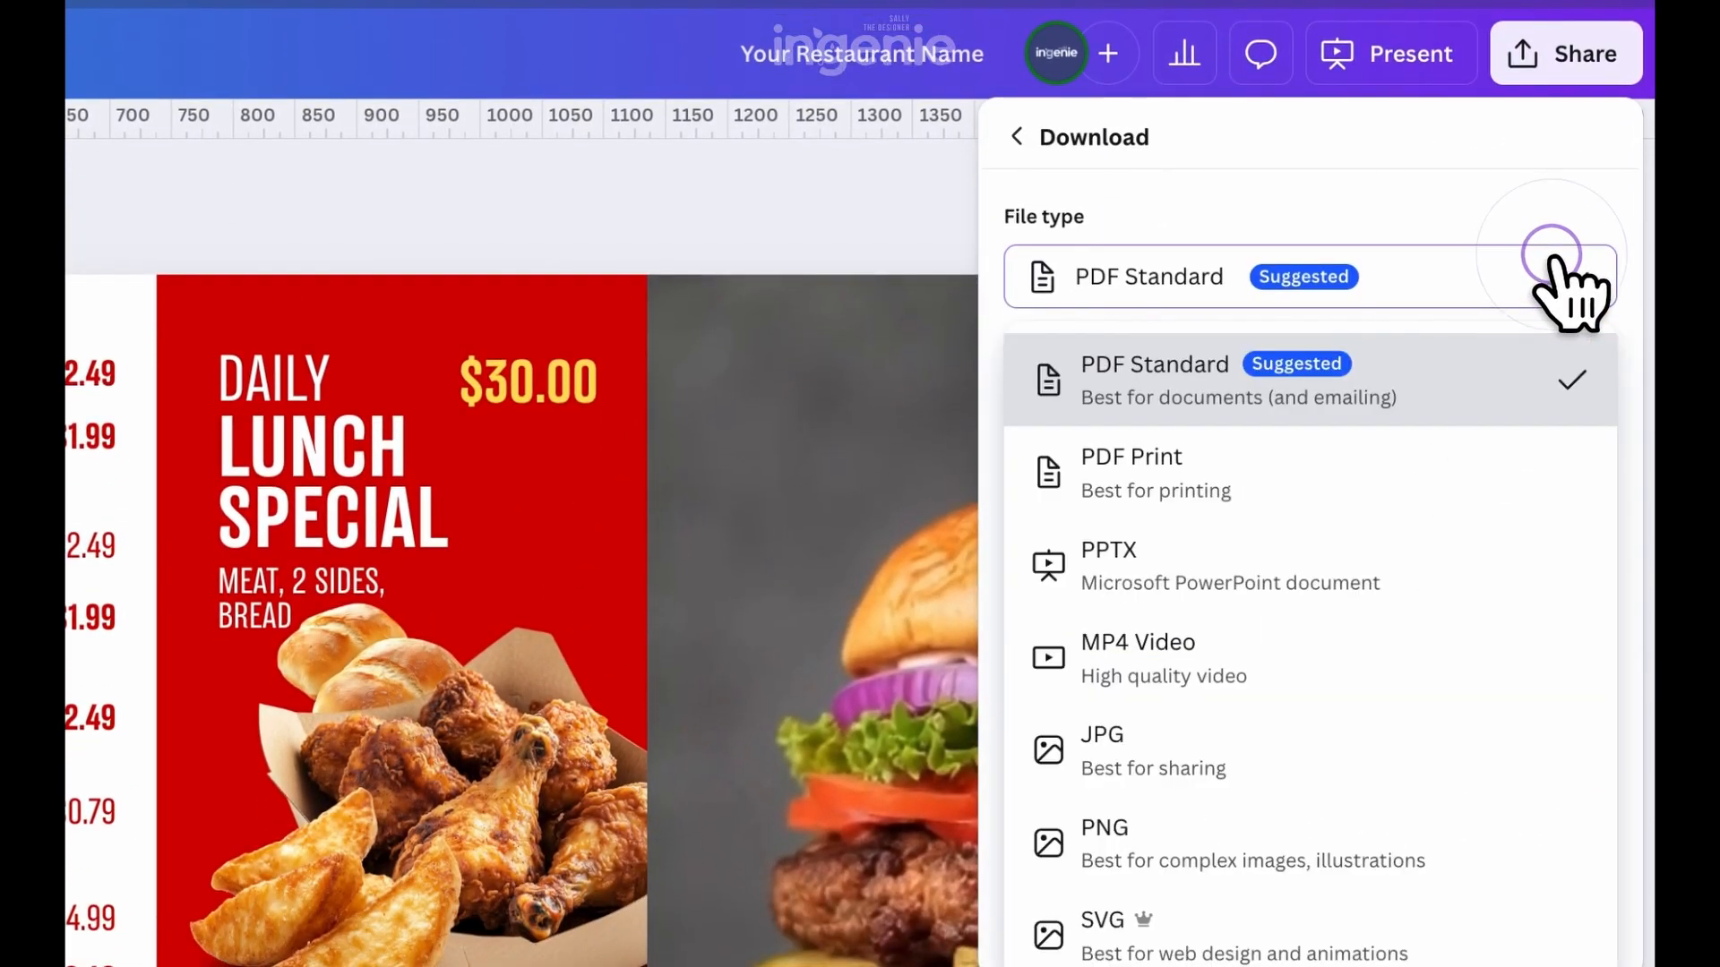
{"action": "left_click", "coordinate": [1310, 649]}
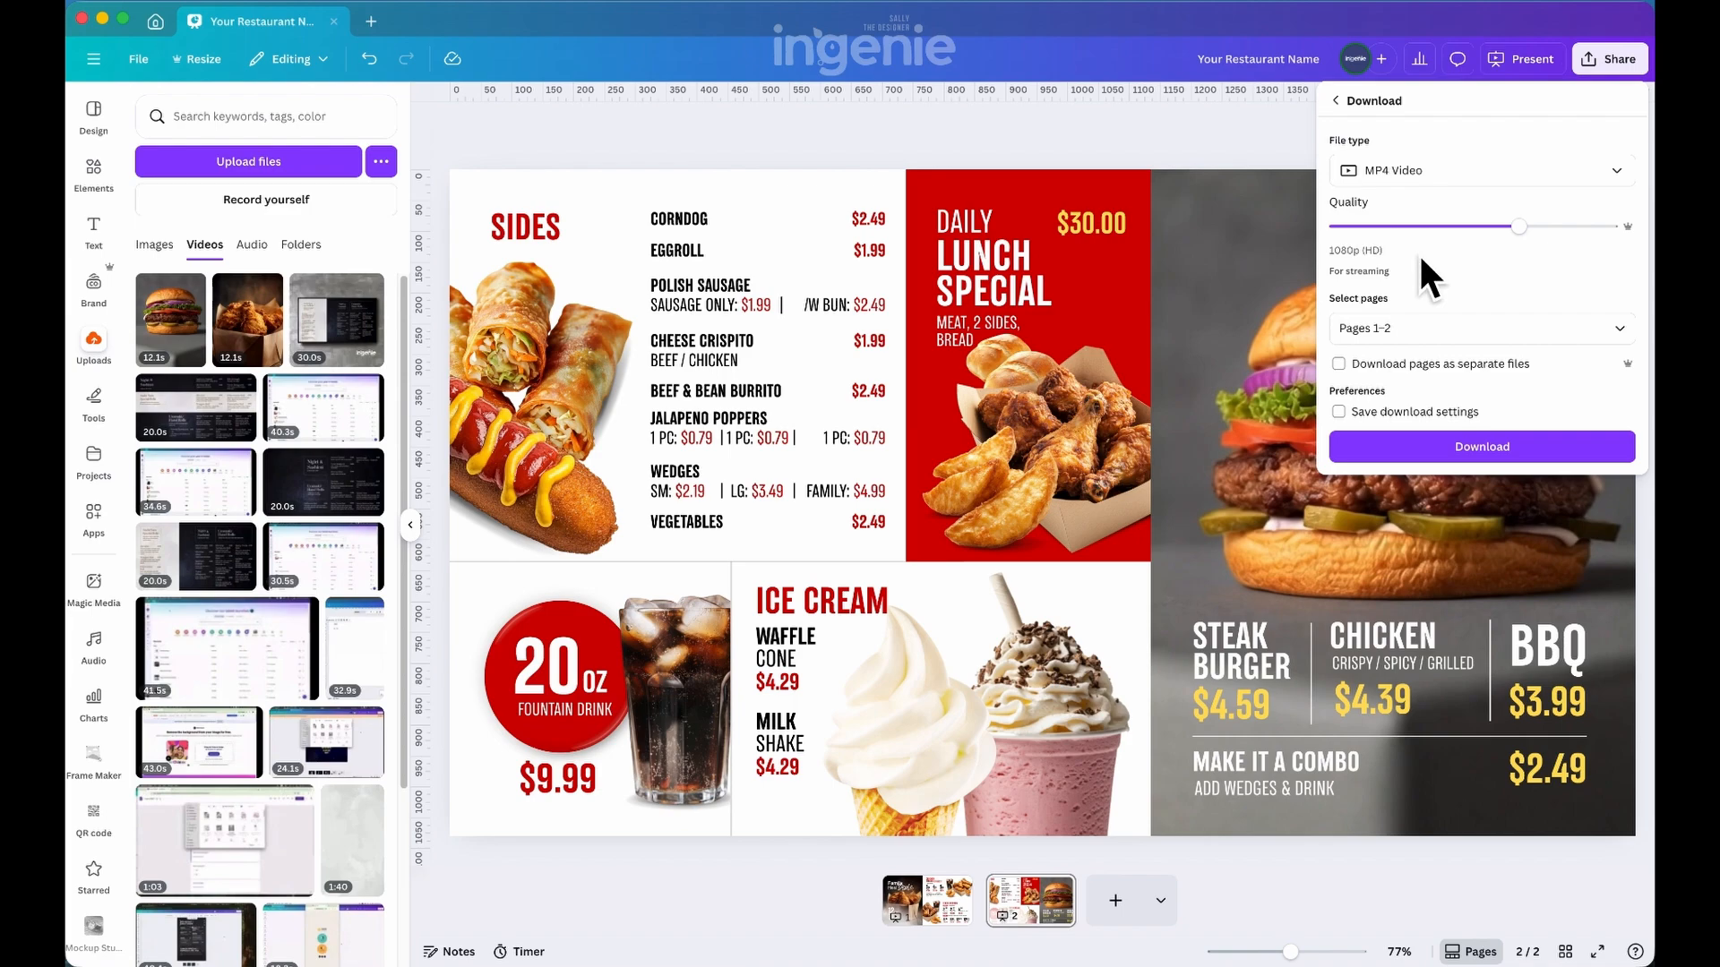
- Restrict the download to page 1 only
{"action": "left_click", "coordinate": [1443, 328]}
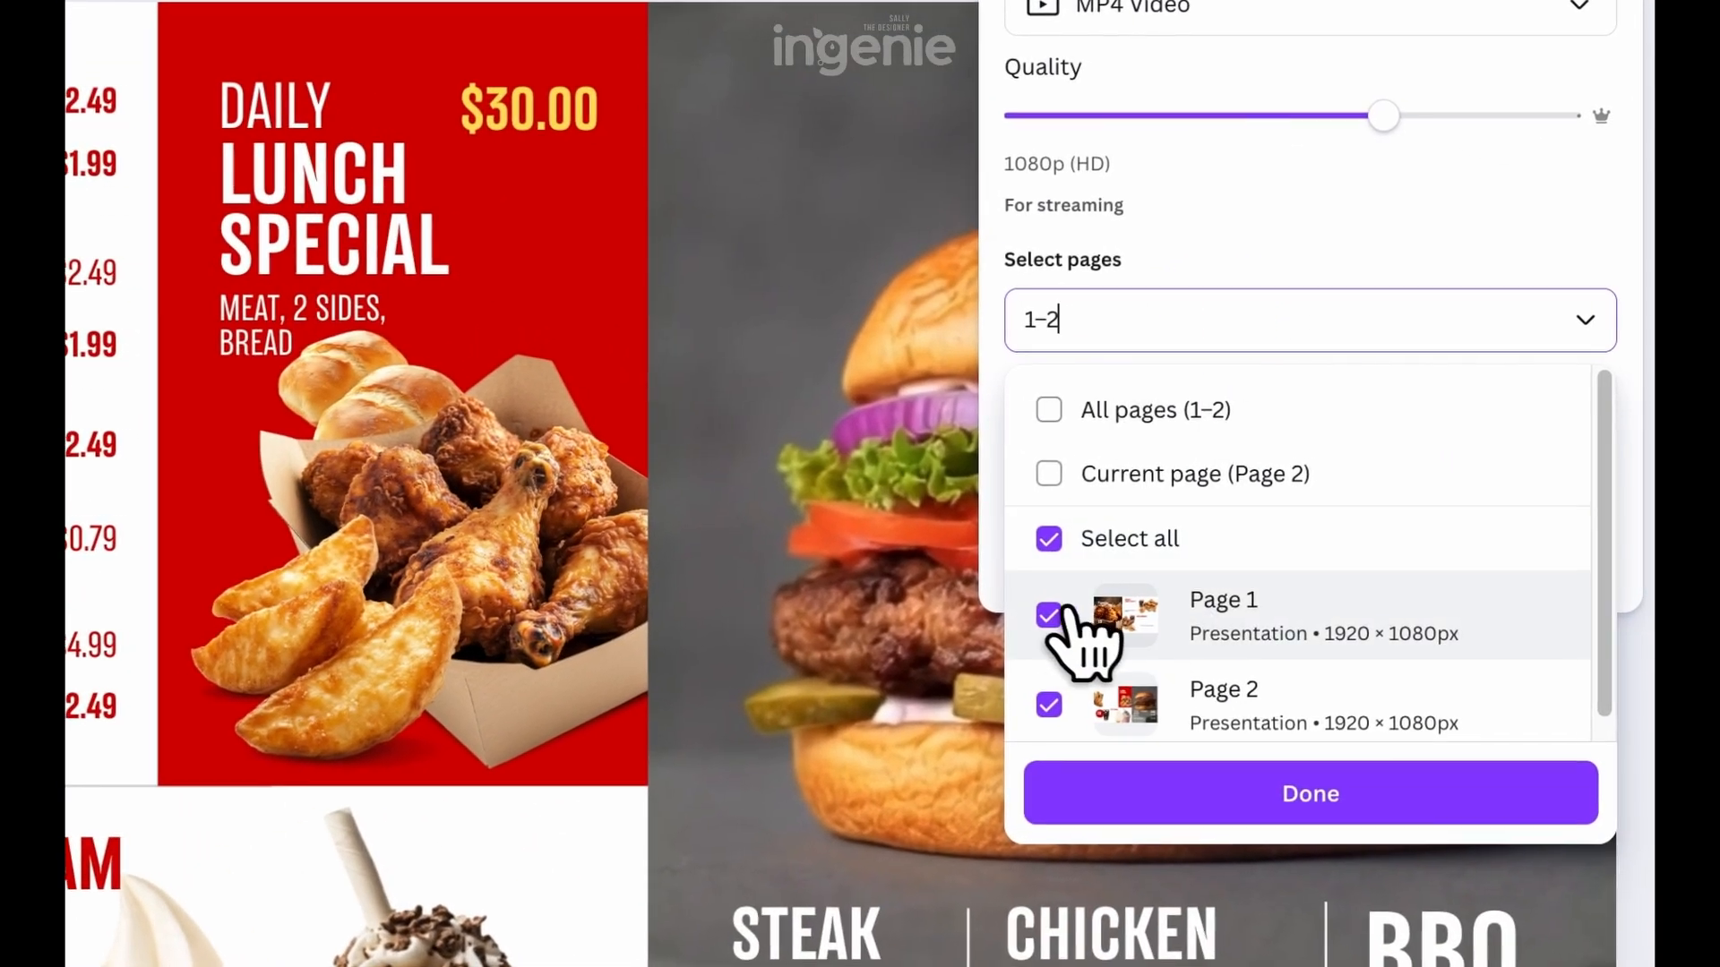
{"action": "left_click", "coordinate": [1051, 540]}
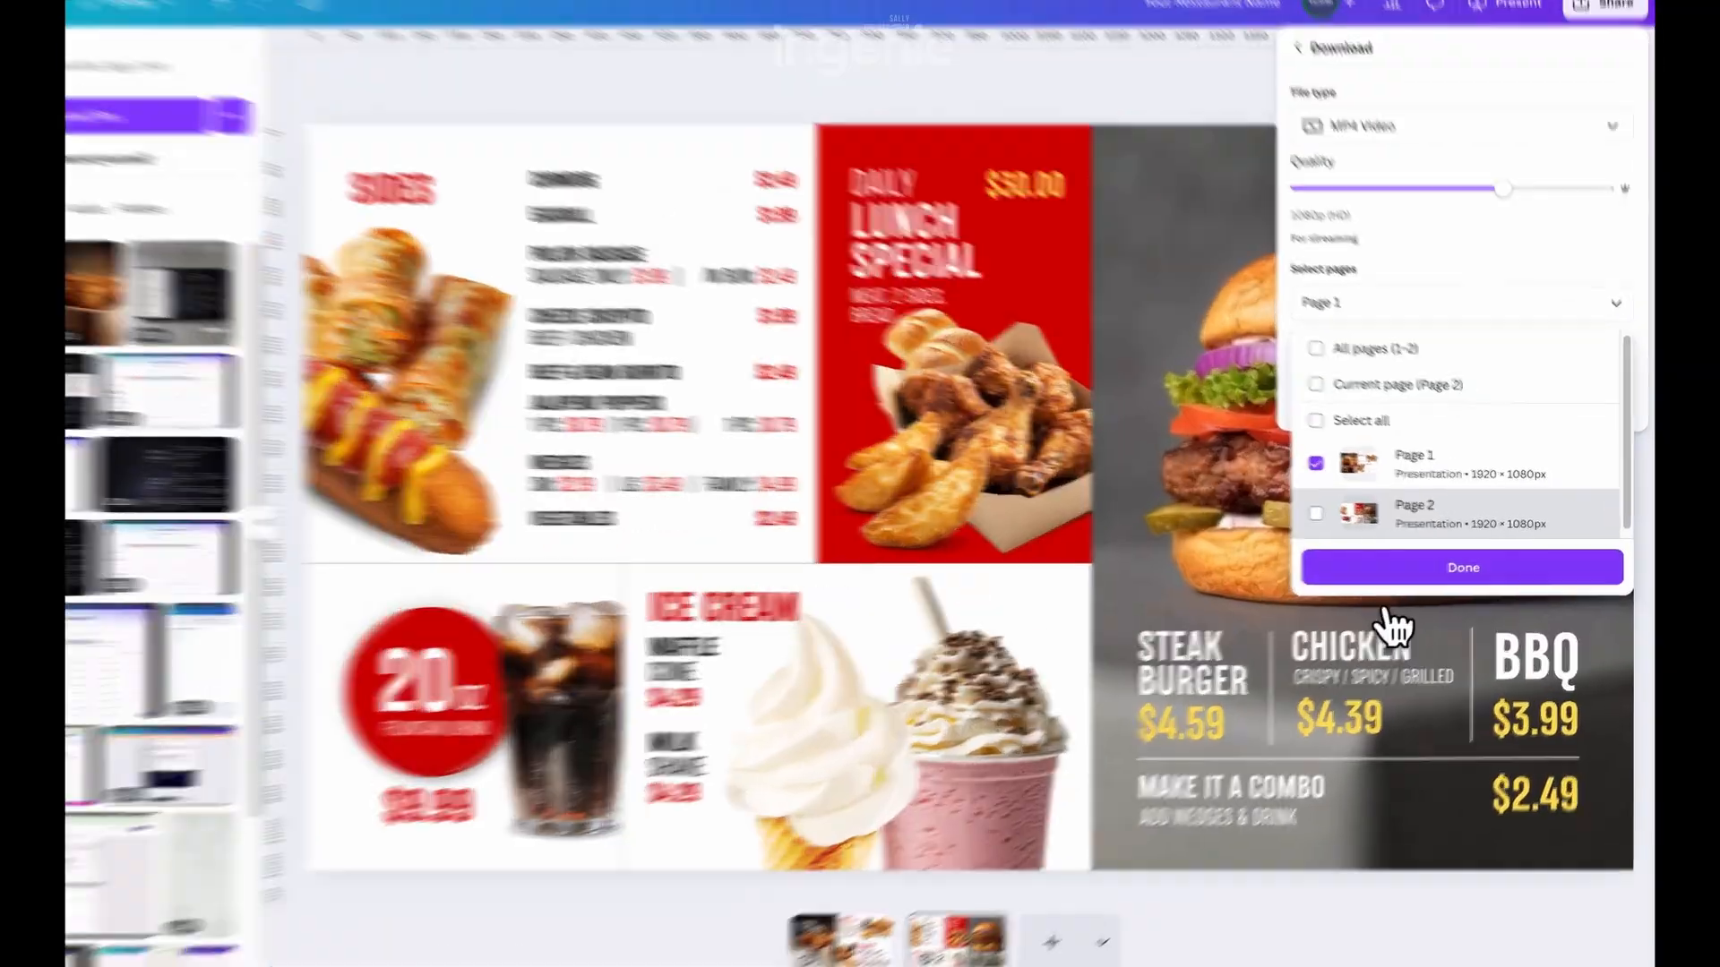
{"action": "left_click", "coordinate": [1442, 561]}
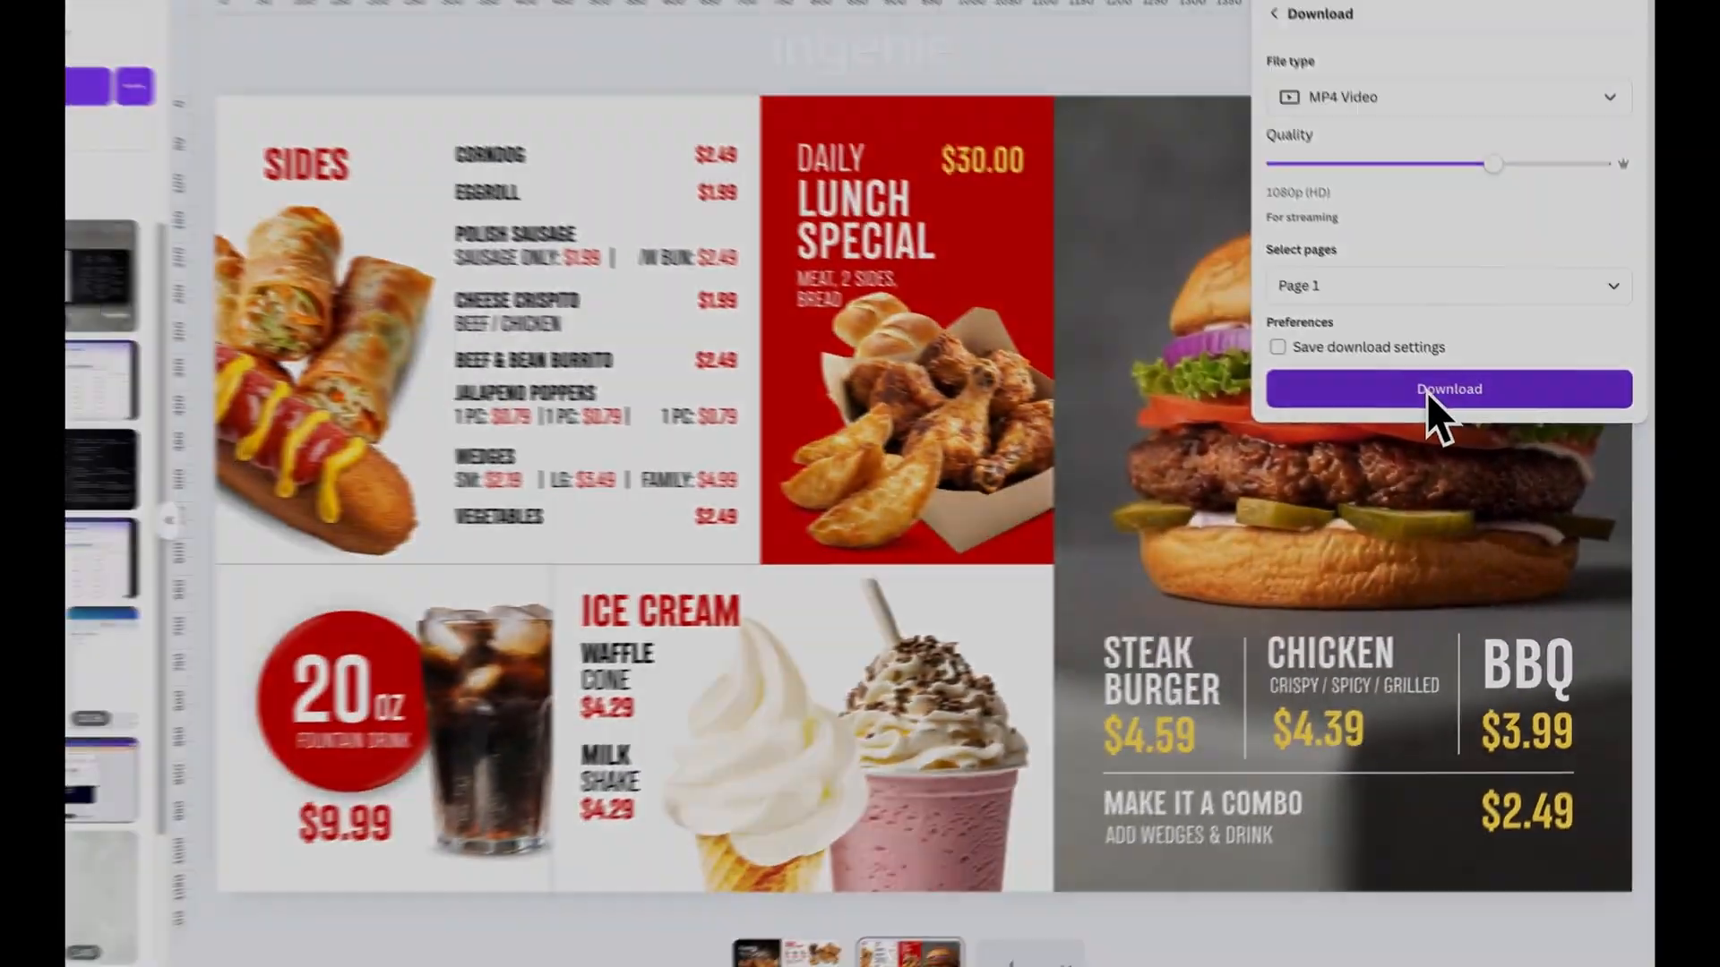